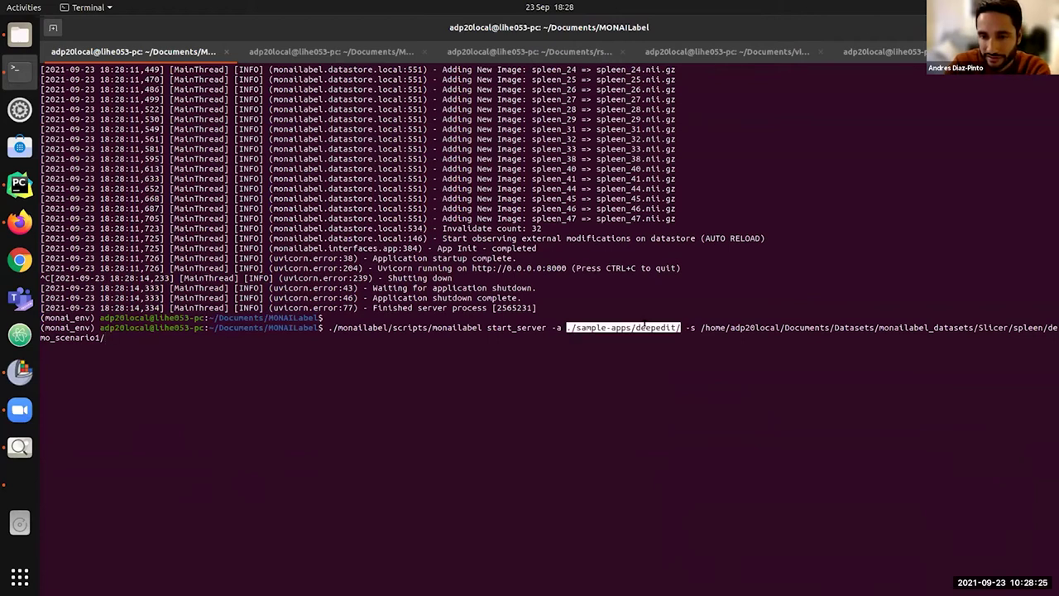
Highlight the -a deepedit app path and the -s demo_scenario1 dataset path in the start_server command.
left_click(732, 342)
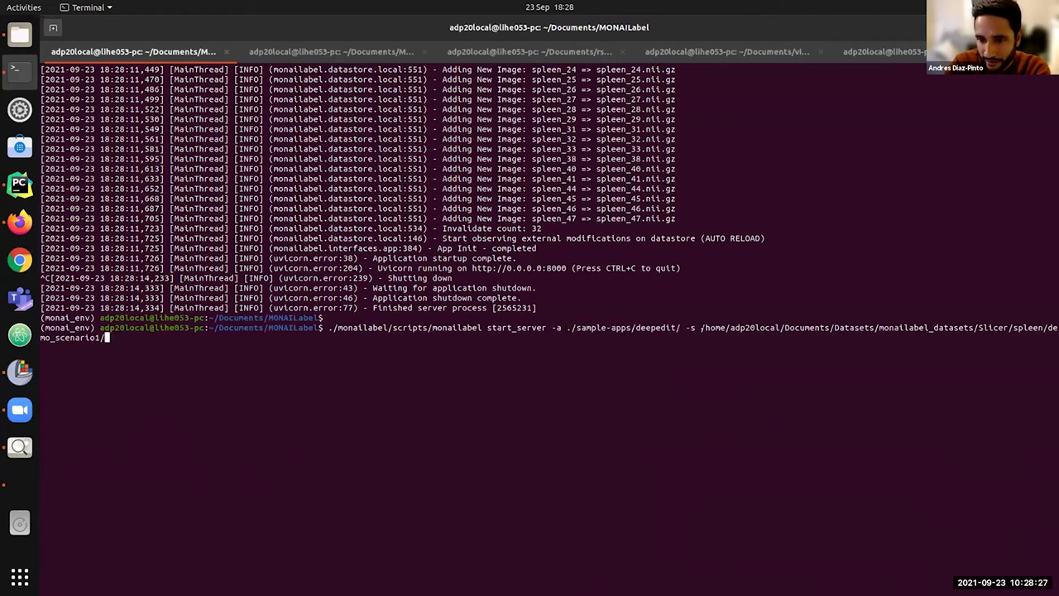
double_click(777, 327)
left_click_drag(750, 328, 701, 327)
left_click(112, 337, "shift")
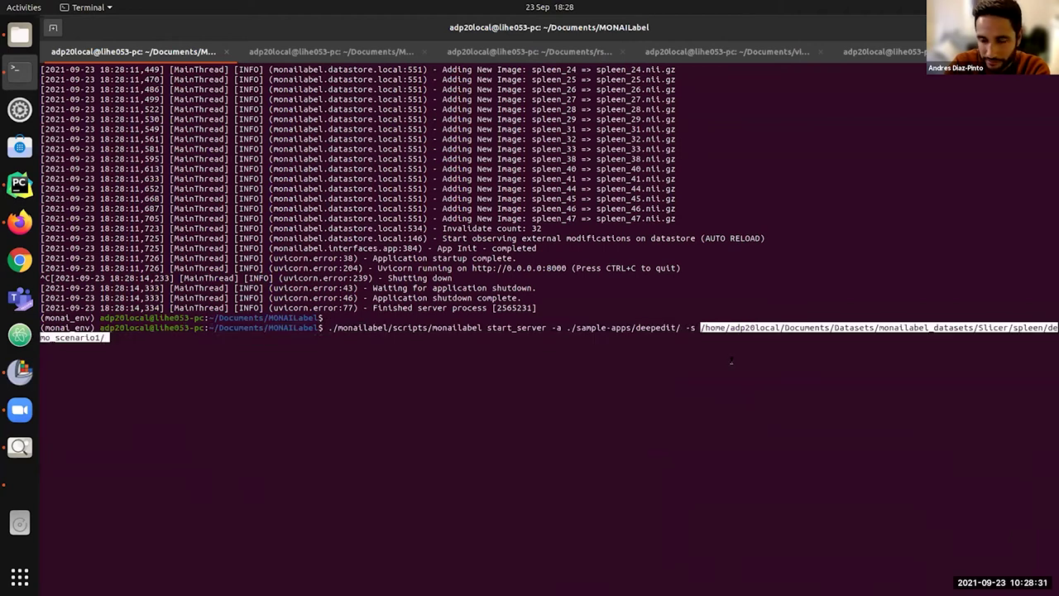
double_click(556, 327)
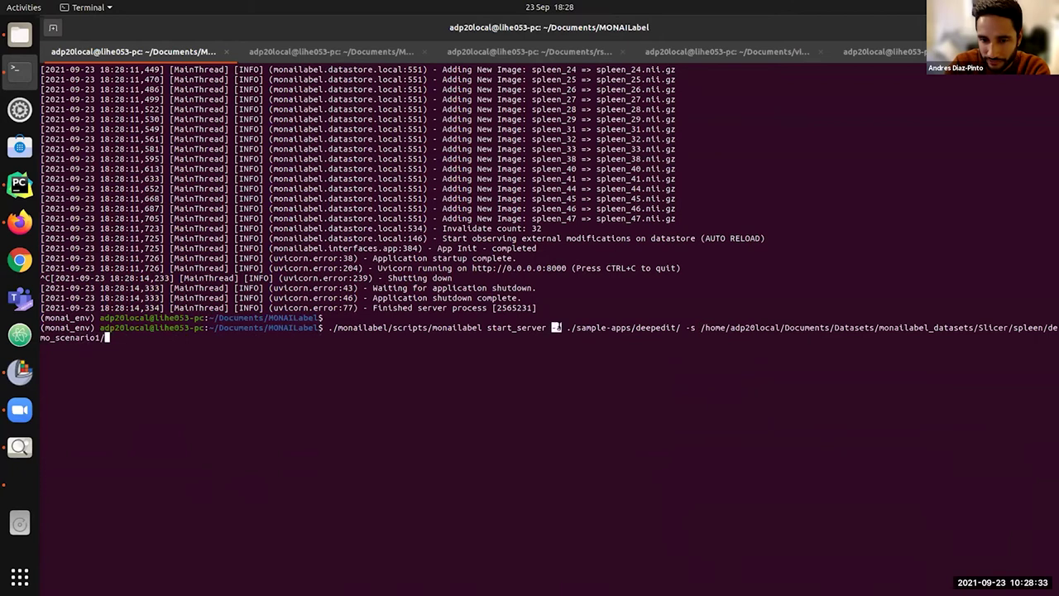
double_click(690, 327)
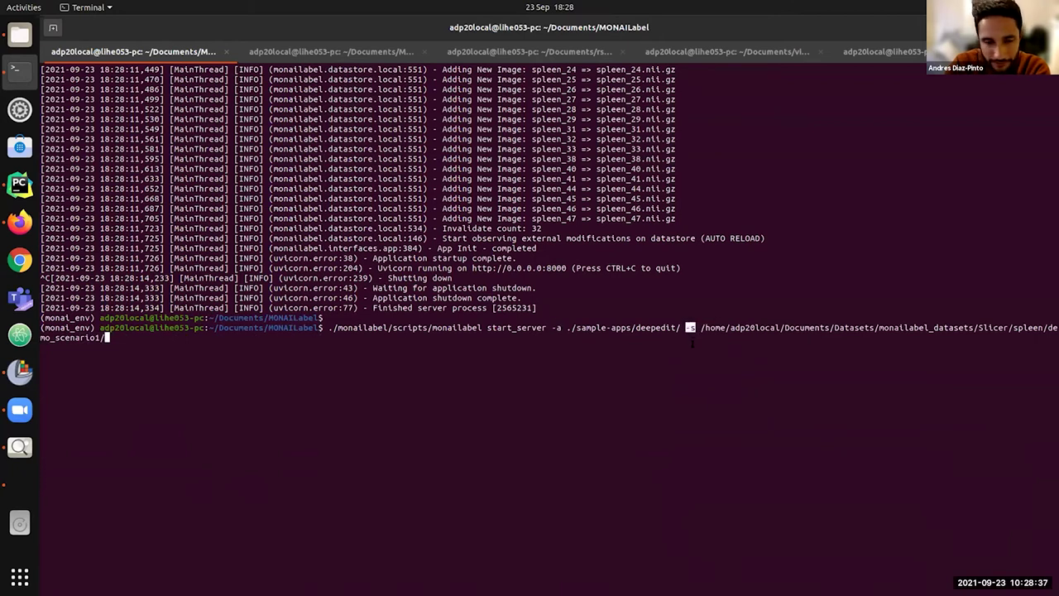
Run the MONAI Label start_server command and bring up 3D Slicer.
key("ctrl+l")
key("Return")
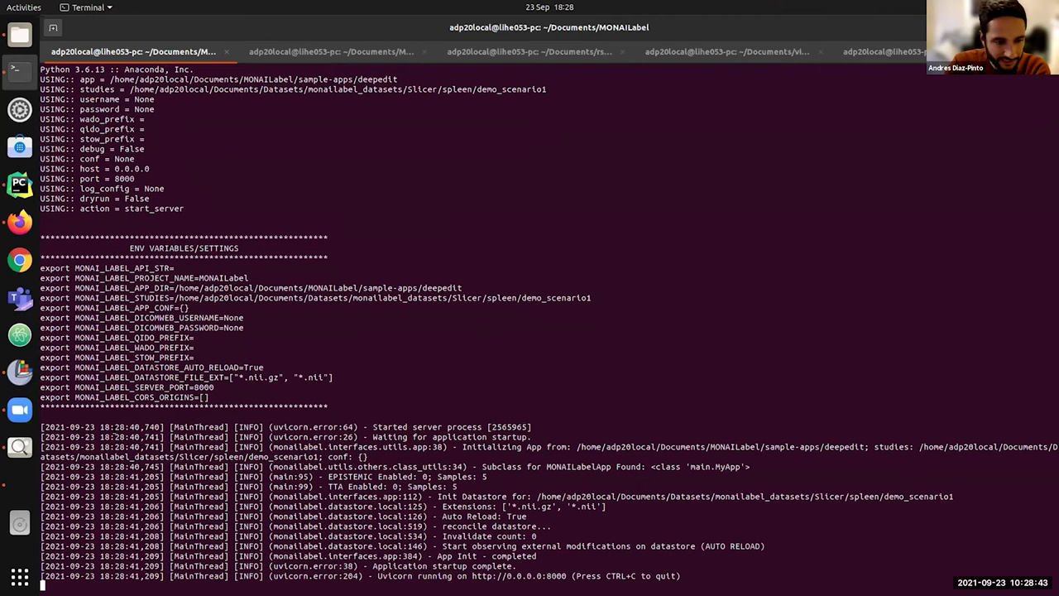
left_click(19, 372)
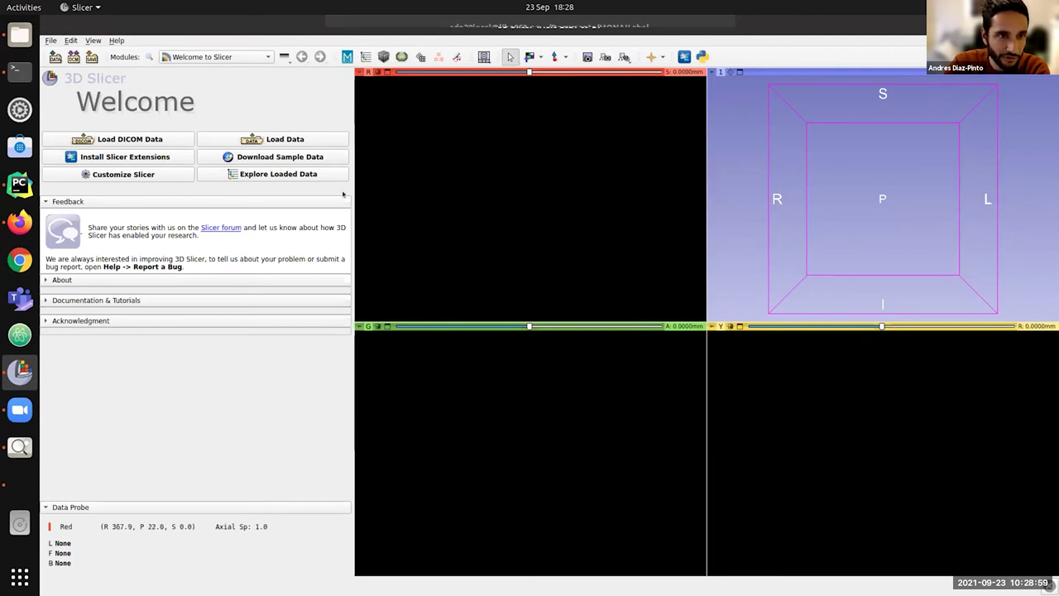
left_click(92, 40)
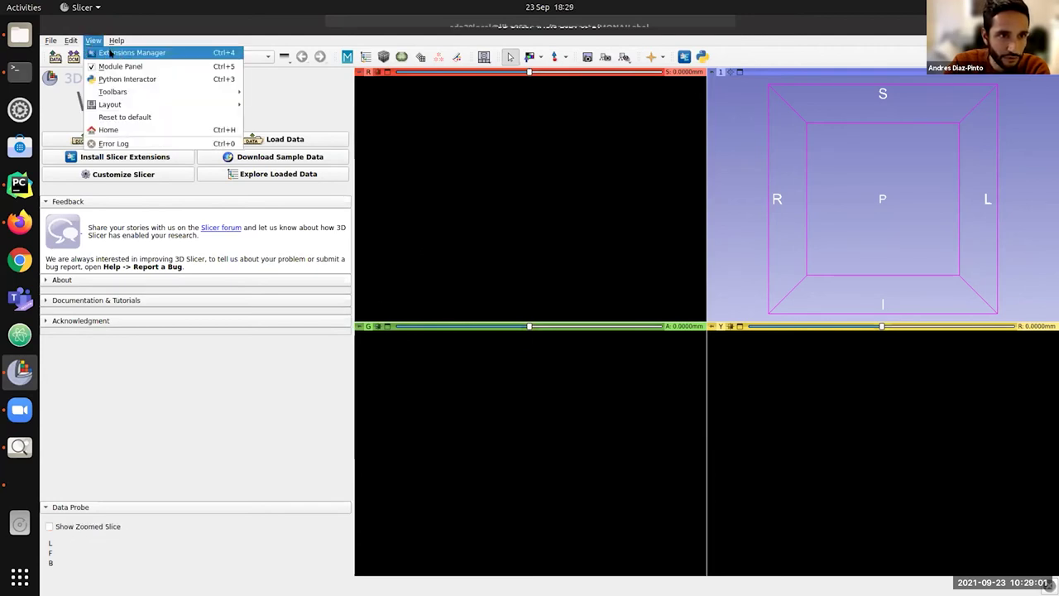
left_click(110, 53)
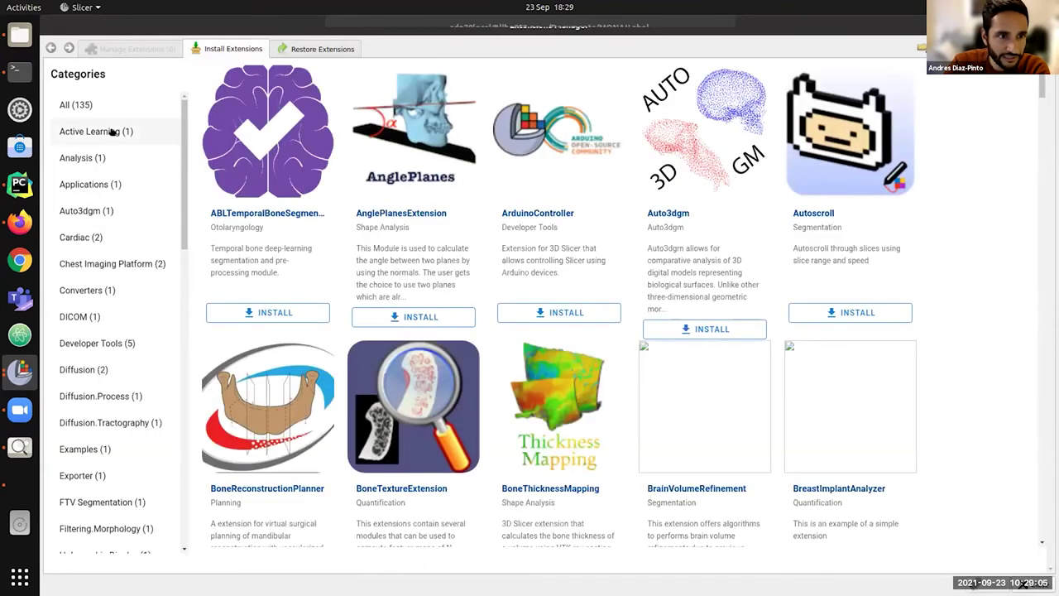
left_click(113, 131)
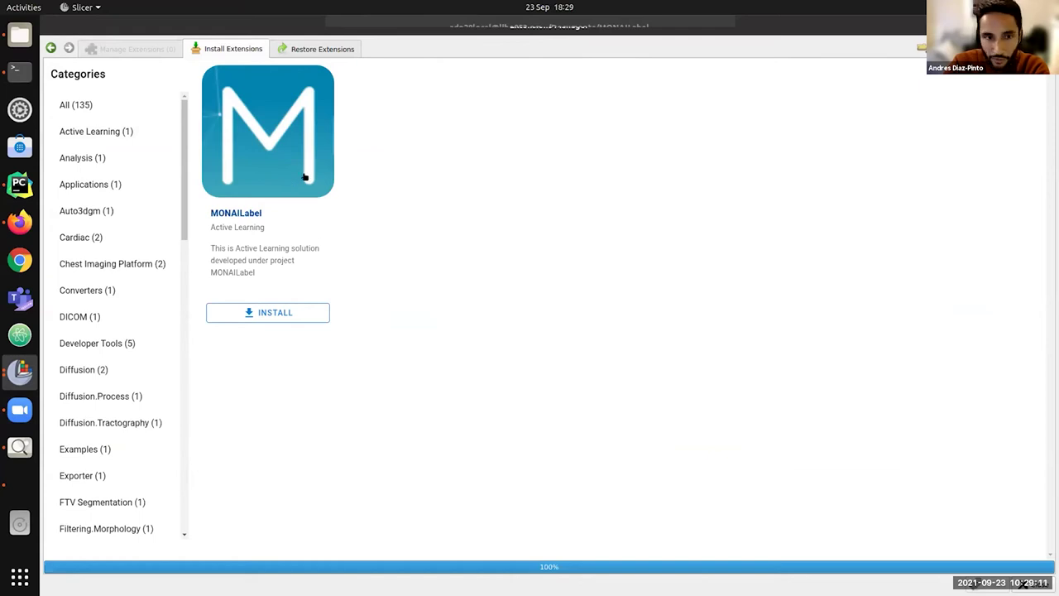
left_click(1026, 585)
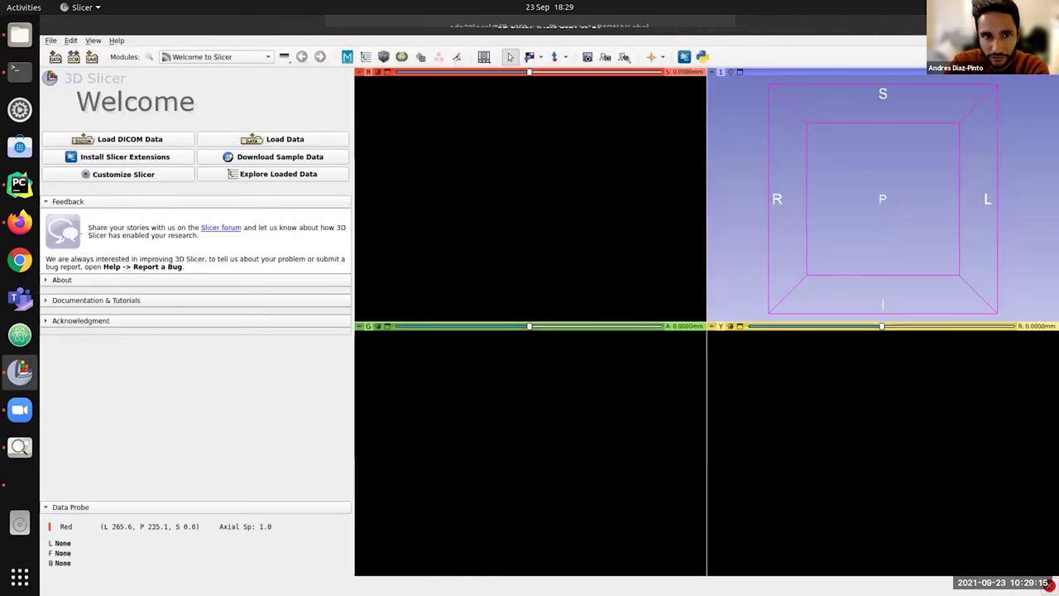
Open the MONAILabel module, collapse Data Probe and connect to the MONAI Label server.
left_click(347, 58)
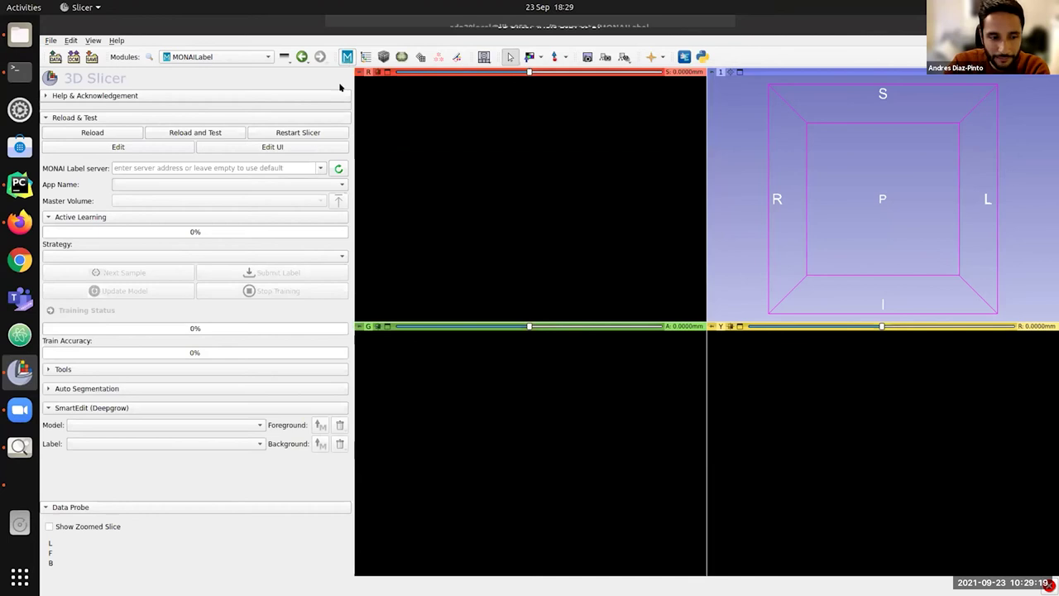
left_click(81, 509)
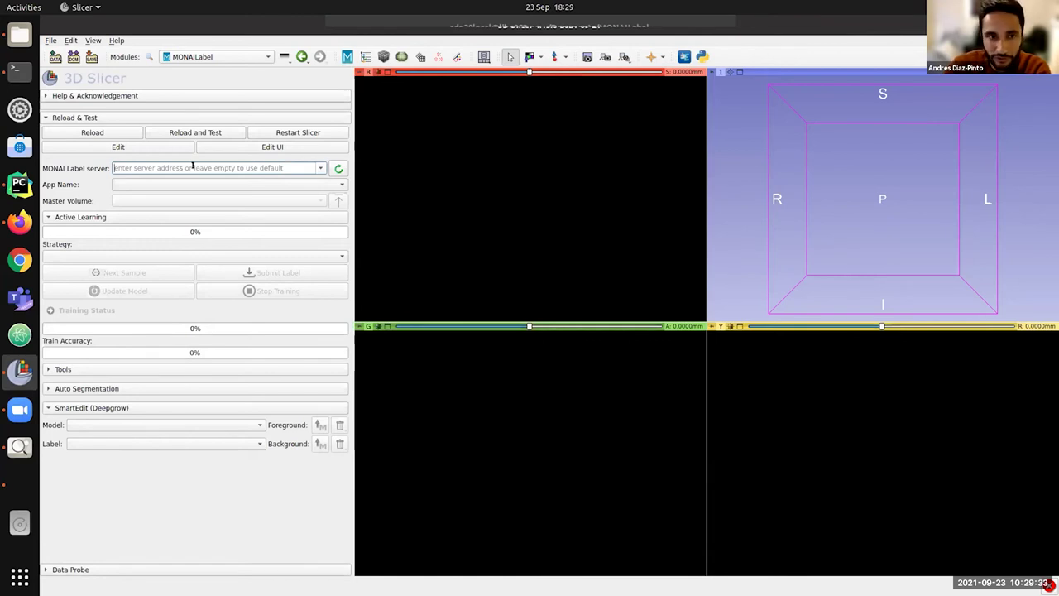
left_click(339, 168)
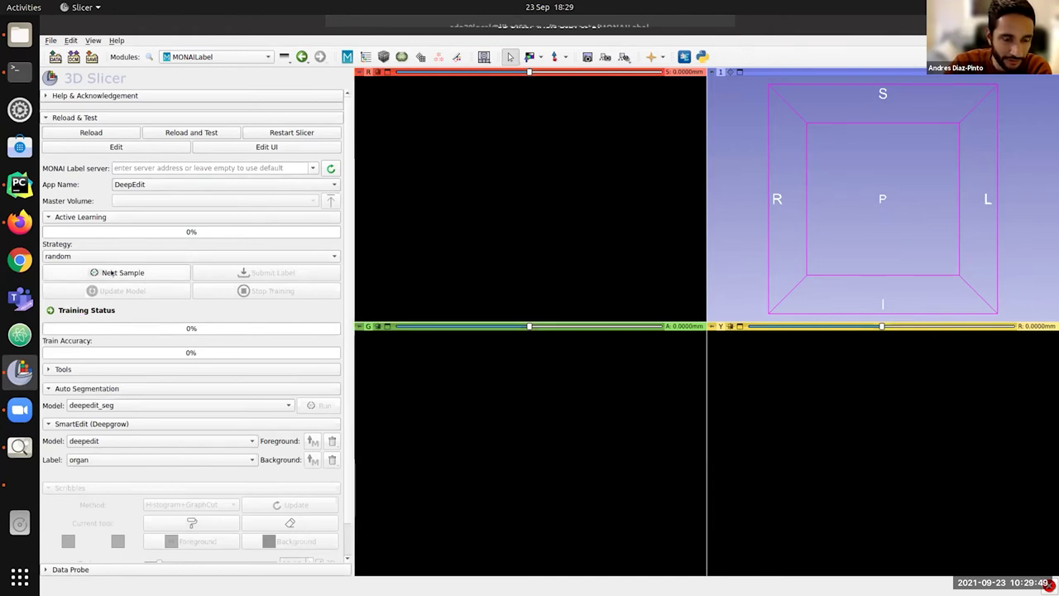
Keep random as the sampling strategy and fetch the next sample, spleen_9.nii.gz.
left_click(63, 255)
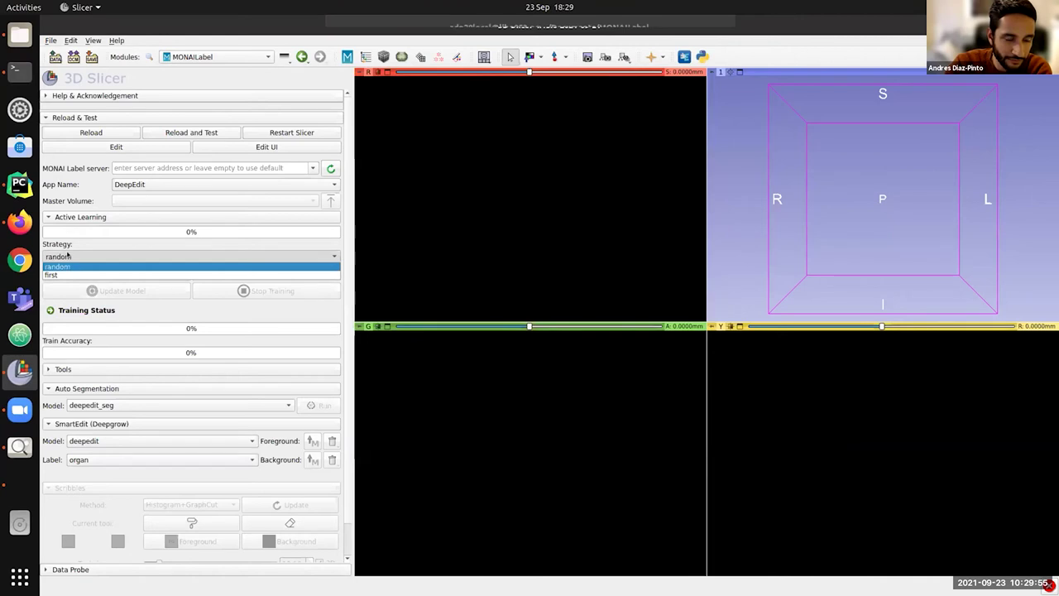
left_click(69, 258)
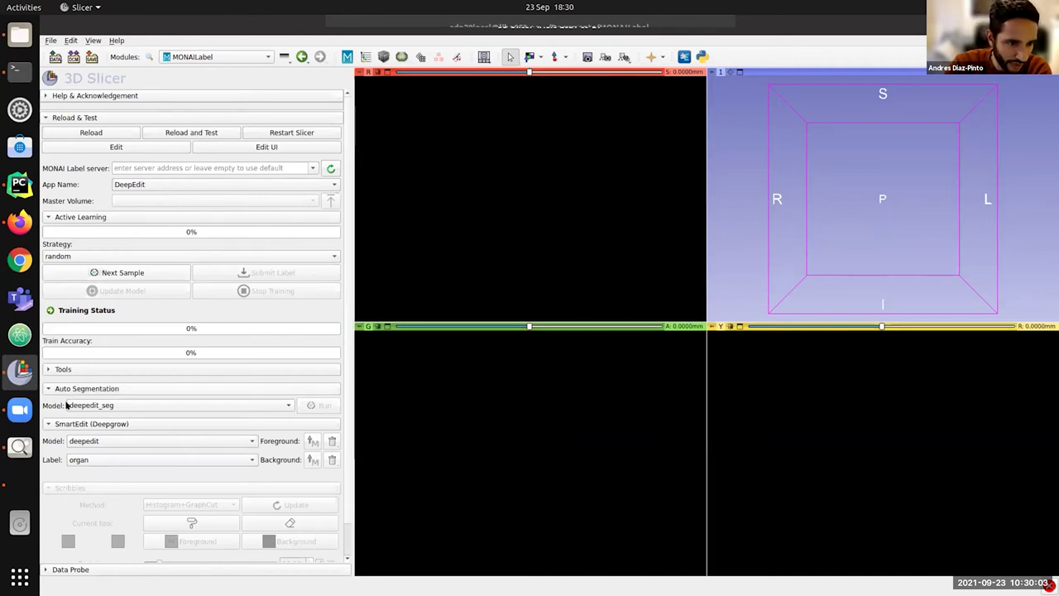
scroll(141, 495, "down", 2)
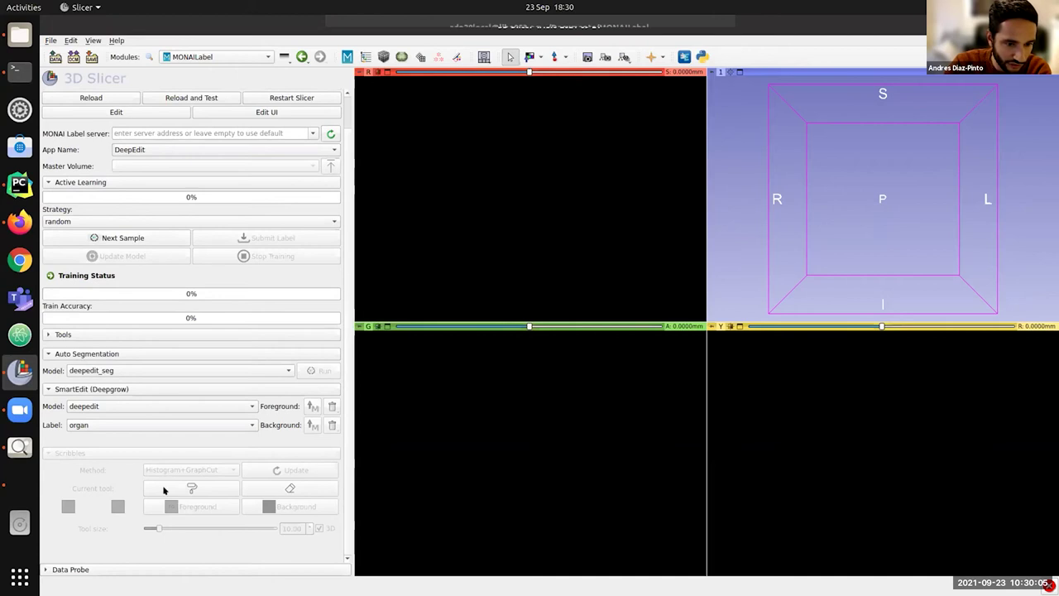
scroll(147, 485, "up", 2)
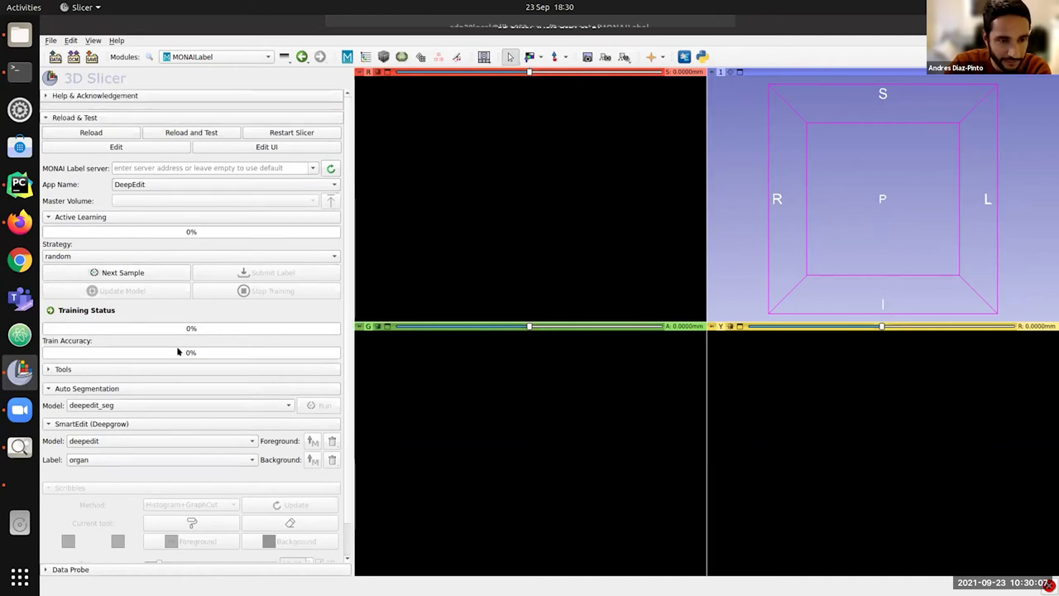
left_click(121, 273)
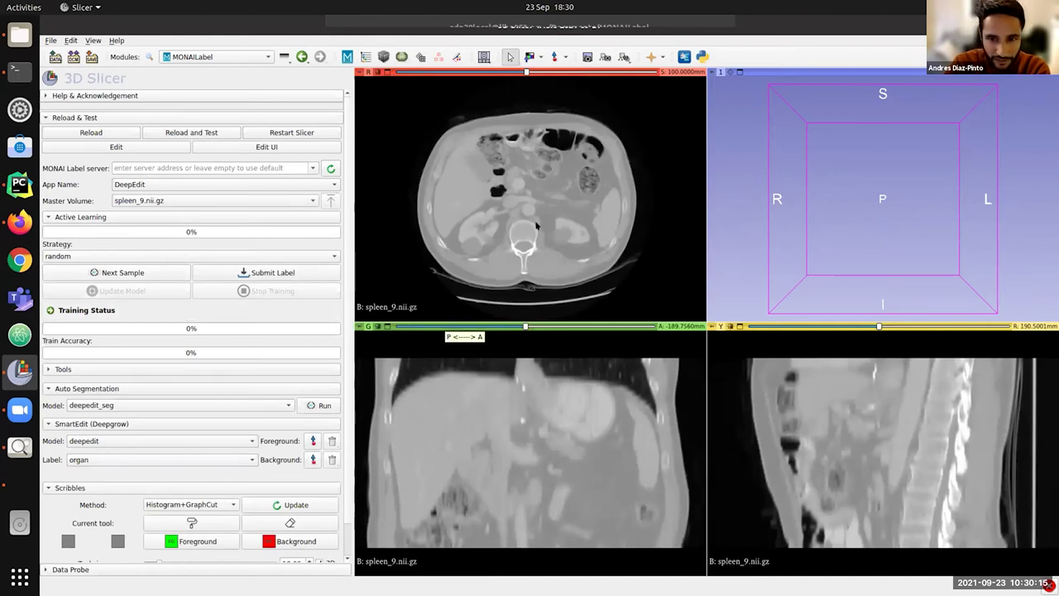
Place an ROI box enclosing the spleen in spleen_9.
scroll(587, 202, "down", 5)
scroll(587, 202, "up", 15)
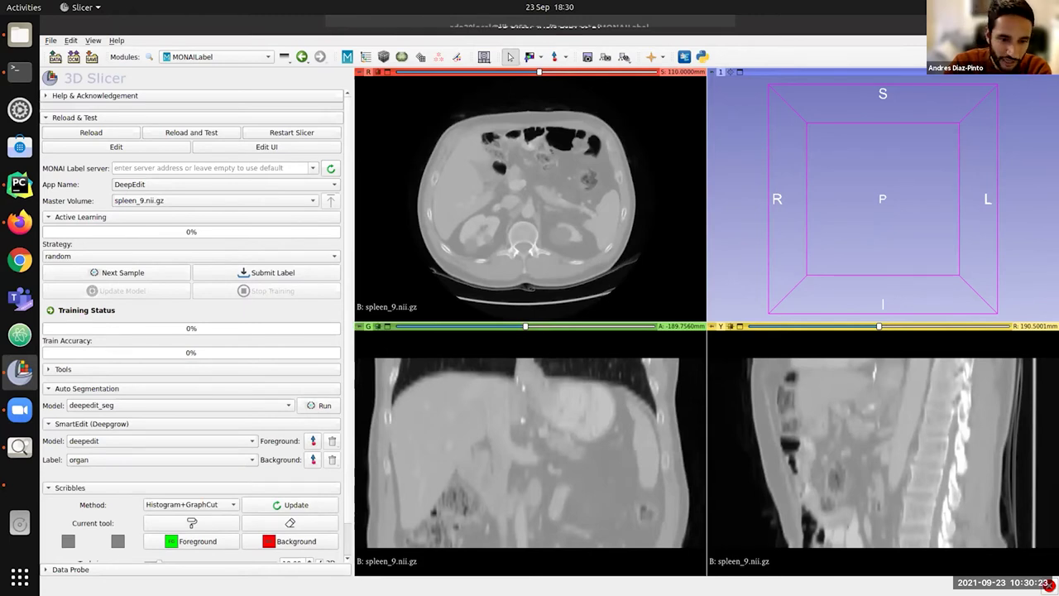
scroll(249, 361, "down", 1)
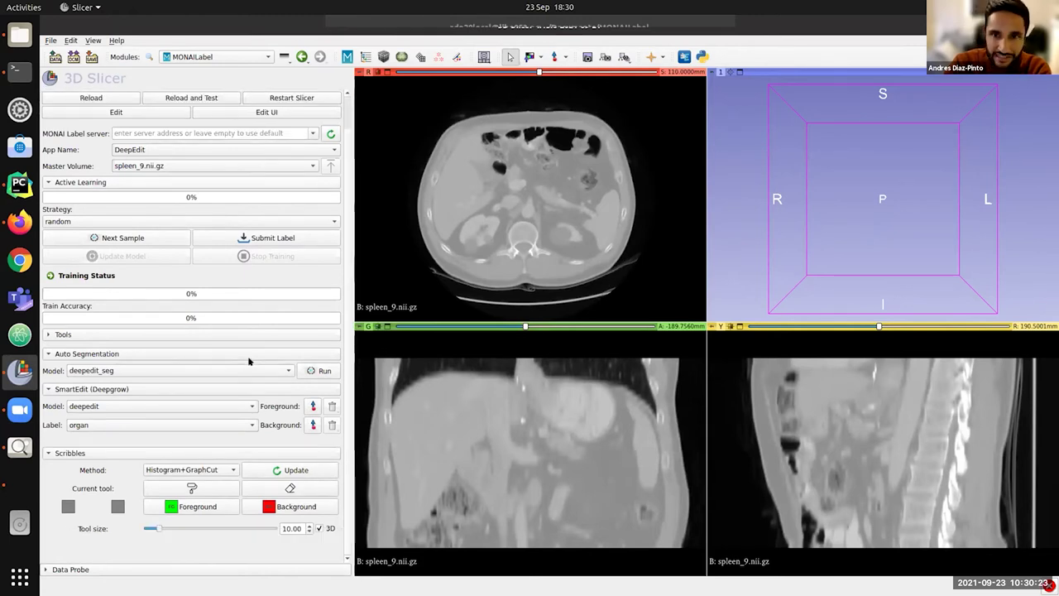
left_click(565, 57)
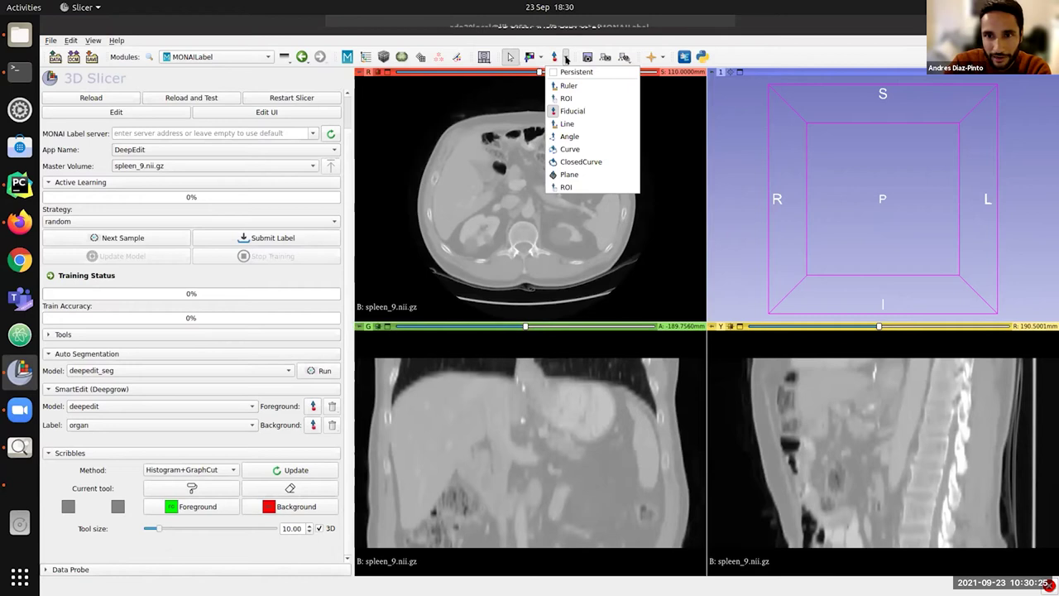
left_click(566, 98)
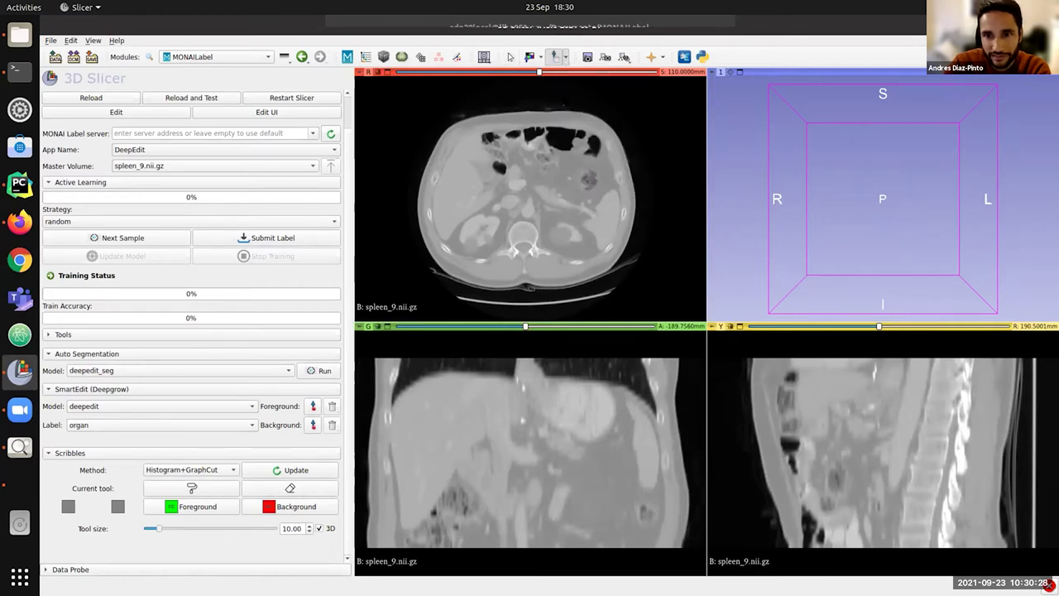
left_click(606, 223)
left_click(567, 187)
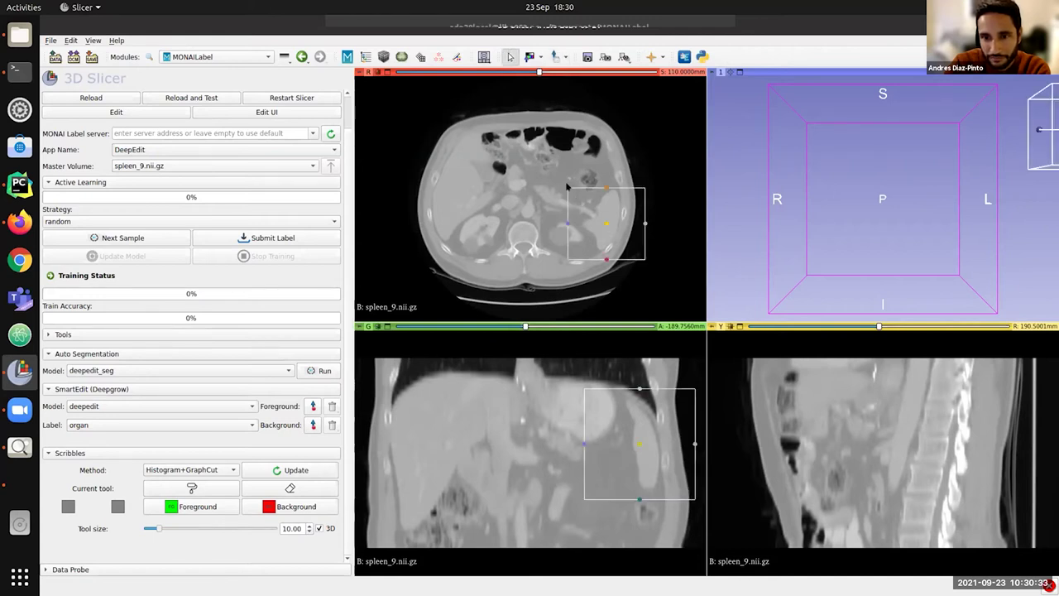
Paint foreground scribbles on the spleen in coronal, axial and sagittal views, then run Update.
left_click(190, 507)
left_click_drag(641, 428, 645, 472)
mouse_move(604, 217)
left_mouse_down()
mouse_move(610, 205)
mouse_move(608, 234)
left_mouse_up()
key("shift")
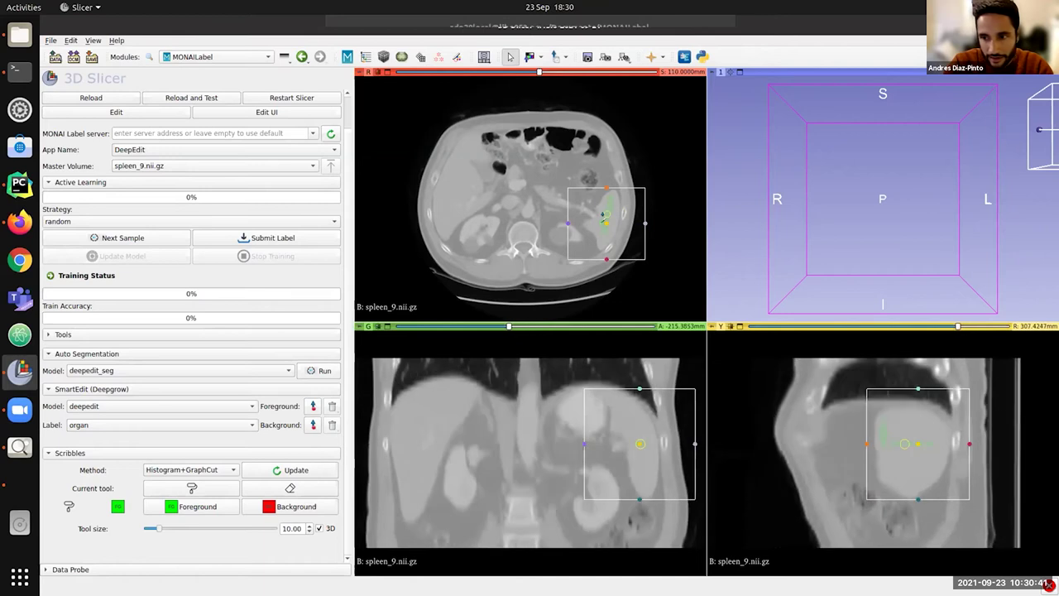
mouse_move(907, 427)
left_mouse_down()
mouse_move(902, 418)
mouse_move(910, 480)
left_mouse_up()
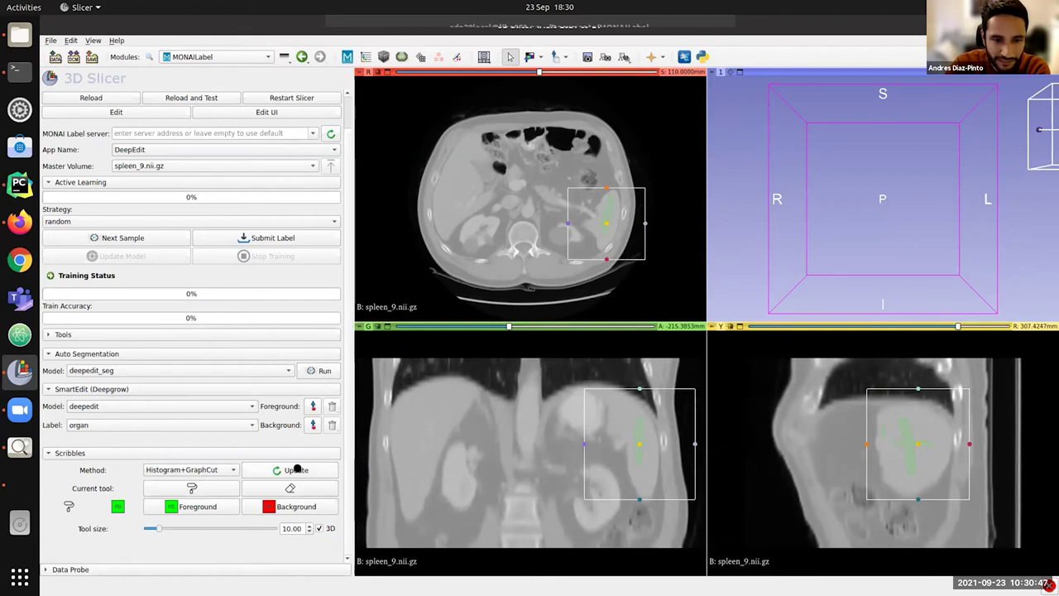
left_click(296, 470)
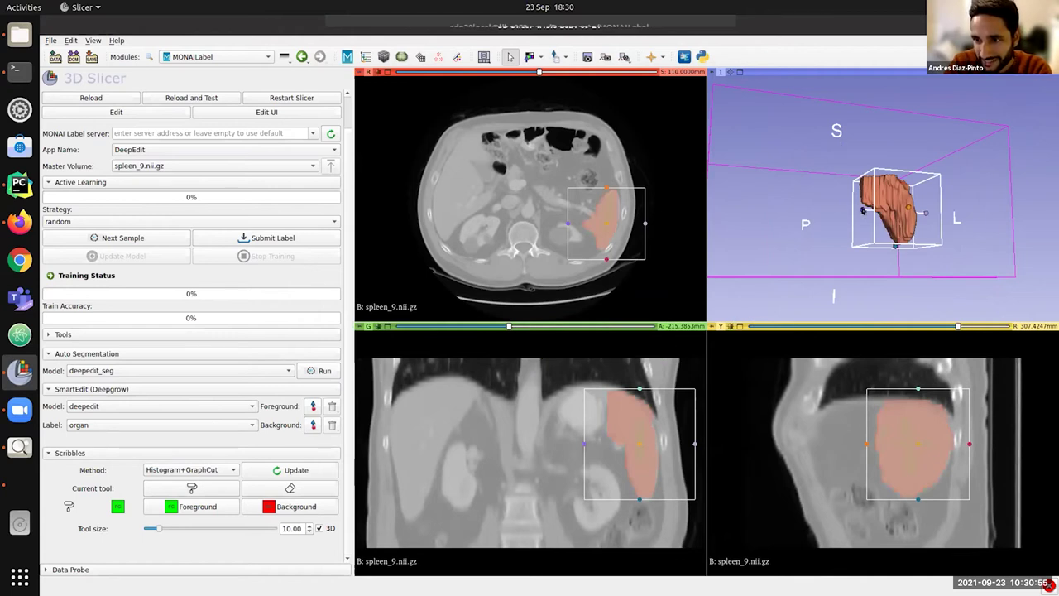
Enlarge the ROI box left and downward, then submit the spleen_9 label and dismiss the confirmation.
mouse_move(862, 209)
left_mouse_down()
mouse_move(845, 211)
mouse_move(883, 199)
mouse_move(889, 163)
left_mouse_up()
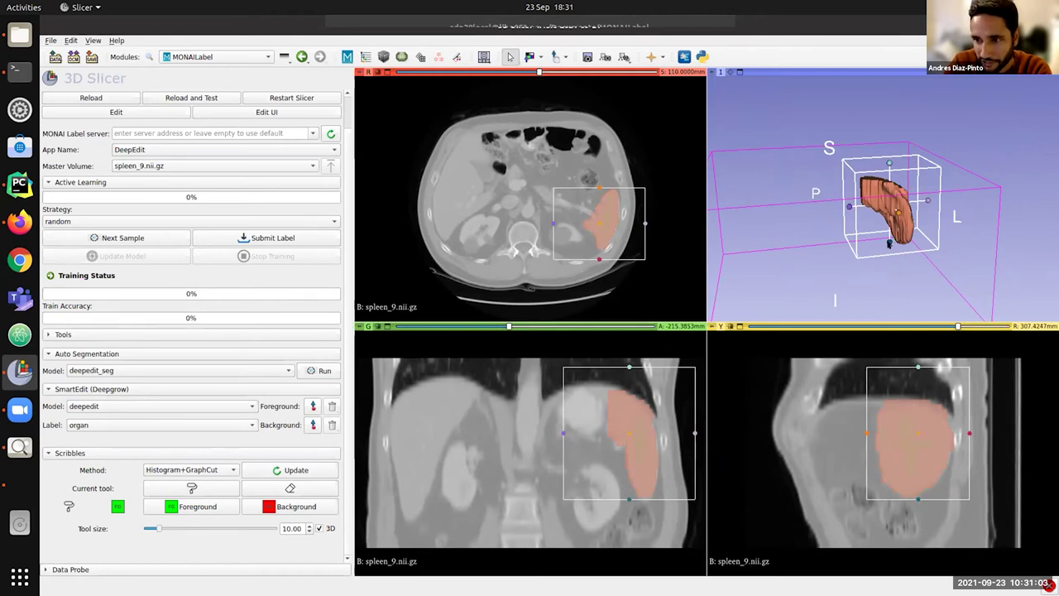
left_click_drag(890, 242, 890, 251)
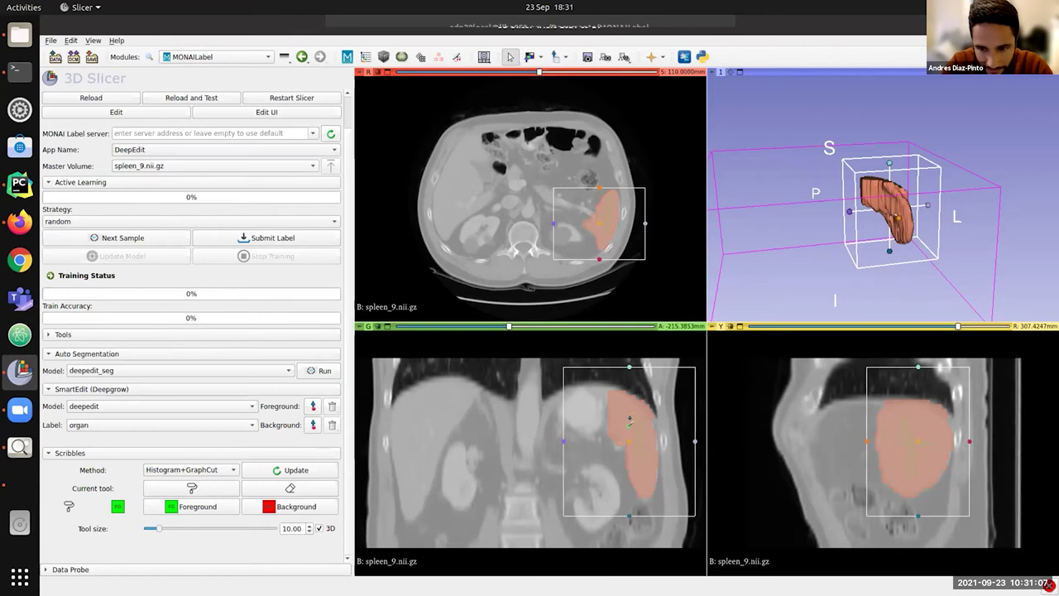
key("shift")
key("shift")
key("shift")
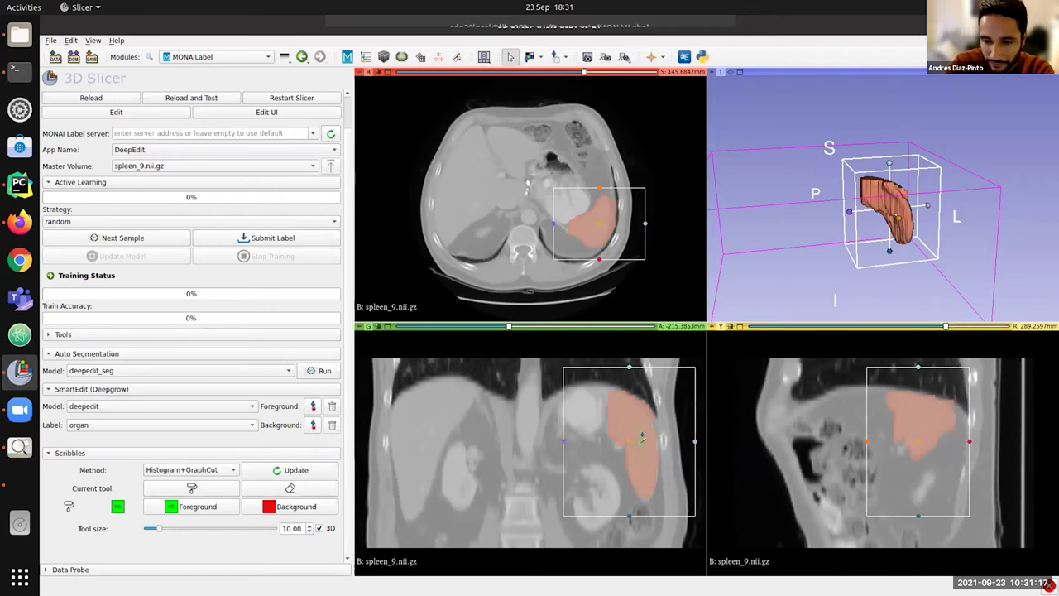
left_click(236, 237)
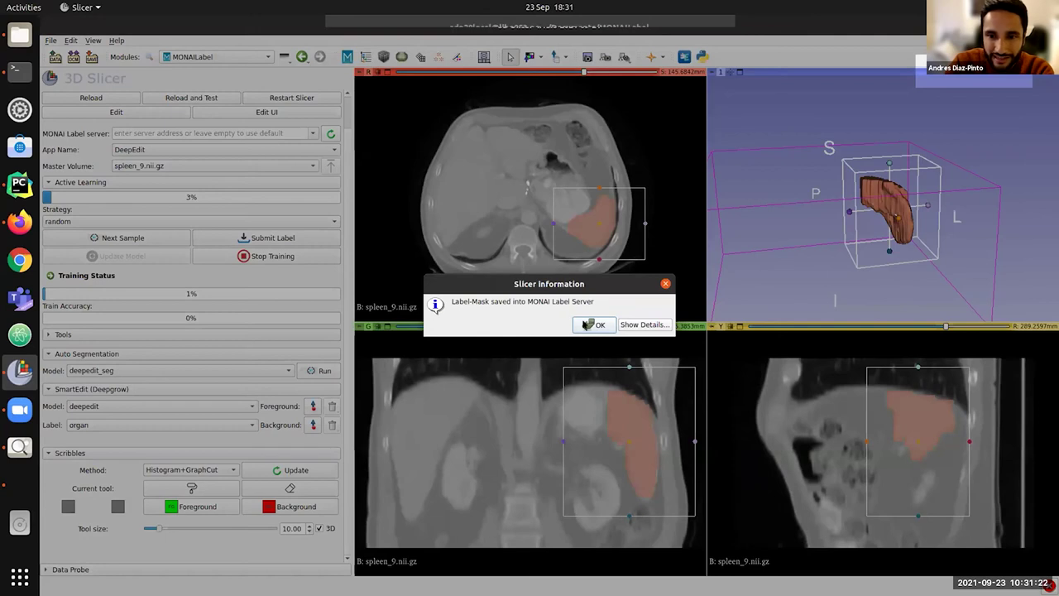
left_click(589, 325)
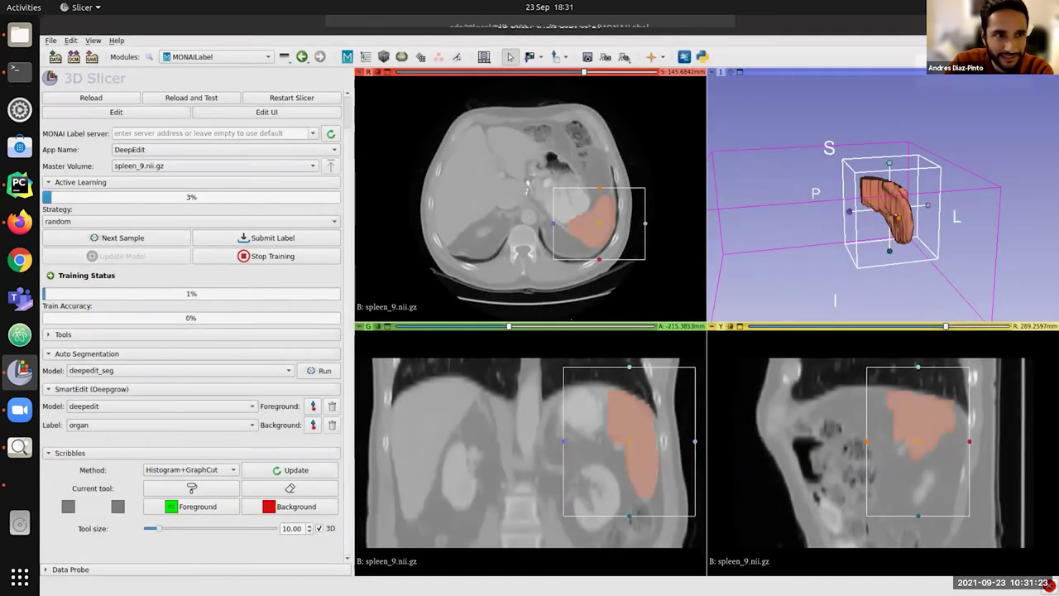
Highlight 'Total Records for Training: 1' in the server log, then return to 3D Slicer.
left_click(13, 77)
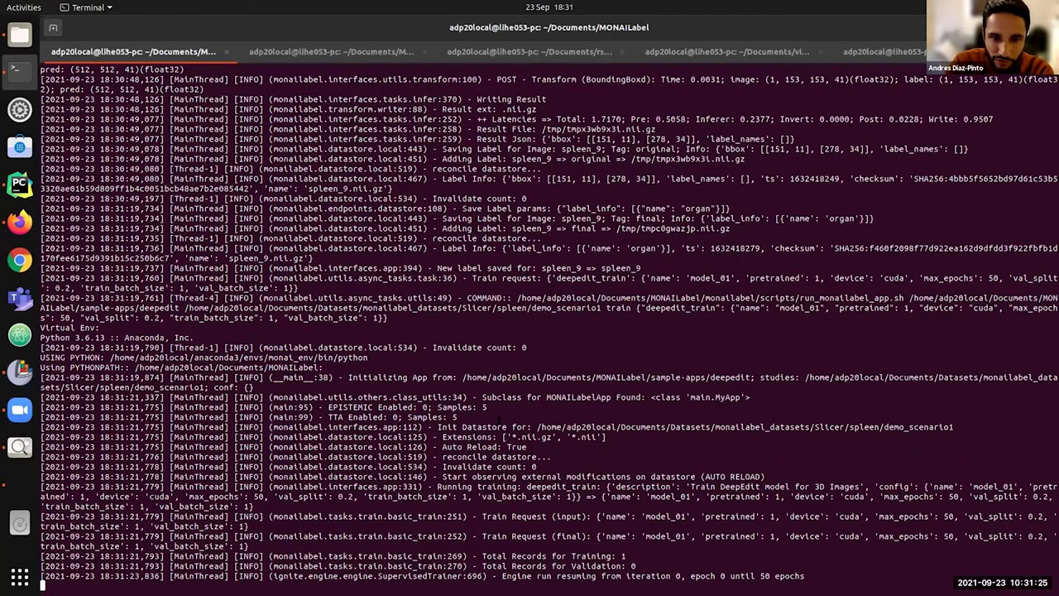
left_click_drag(482, 551, 619, 554)
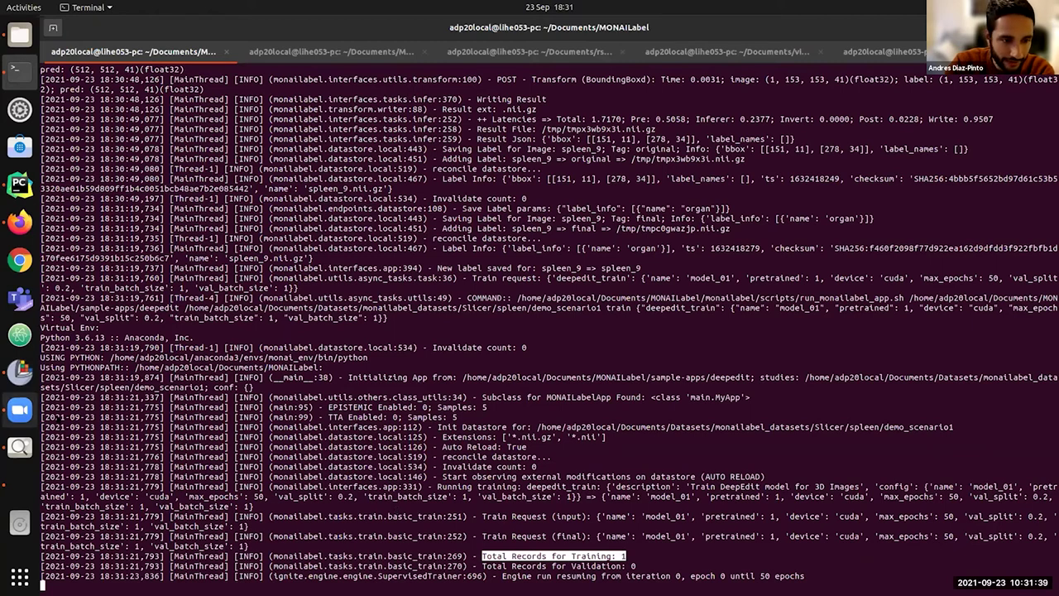
left_click(22, 376)
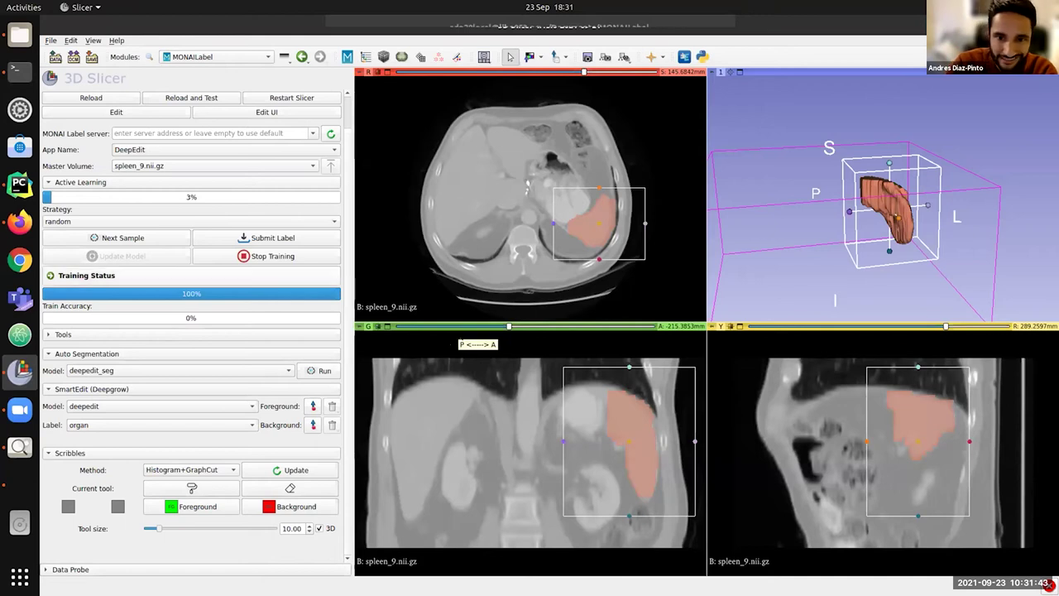
Load the next sample, spleen_46, closing the current scene, and move through its slices.
left_click(123, 238)
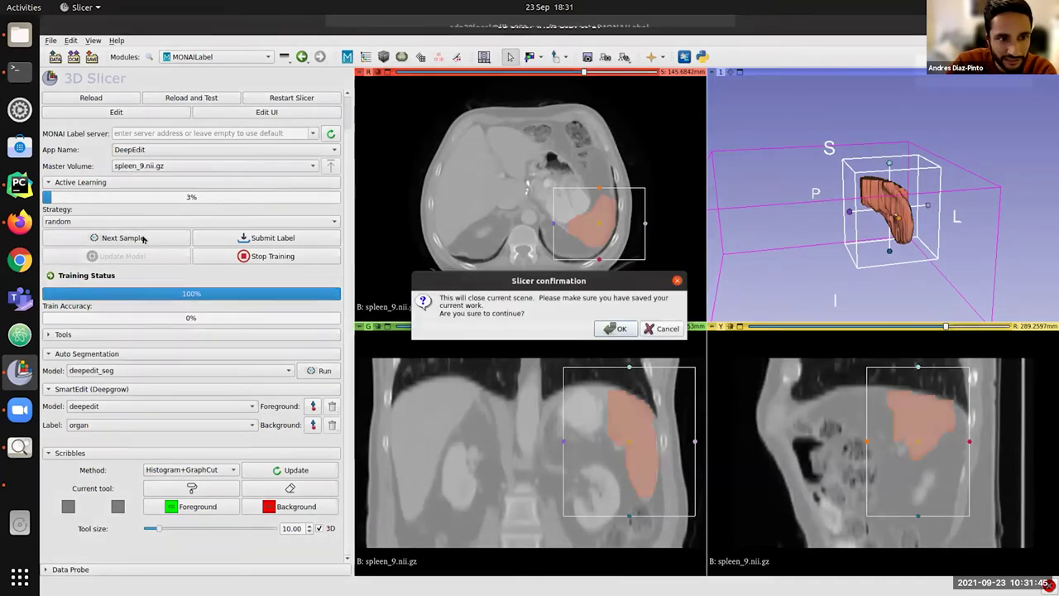
left_click(599, 328)
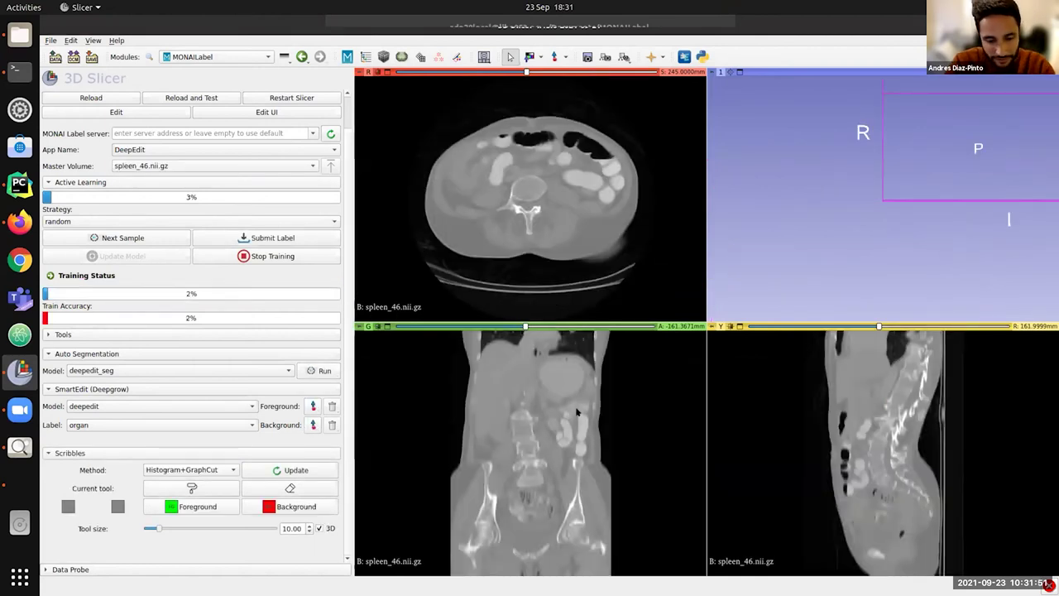
left_click_drag(526, 326, 500, 337)
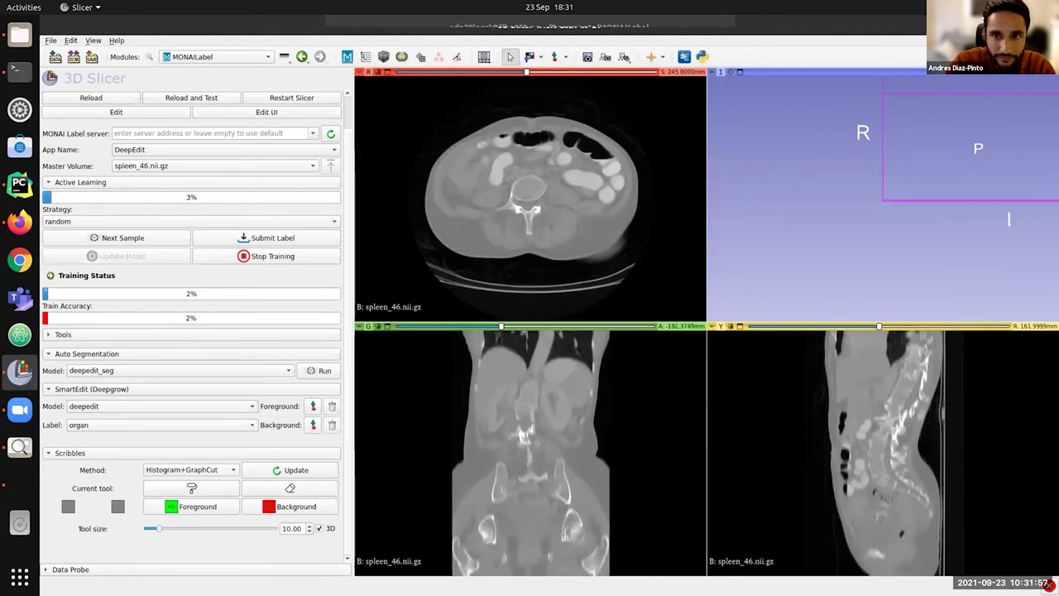
left_click_drag(526, 72, 559, 81)
scroll(559, 81, "up", 6)
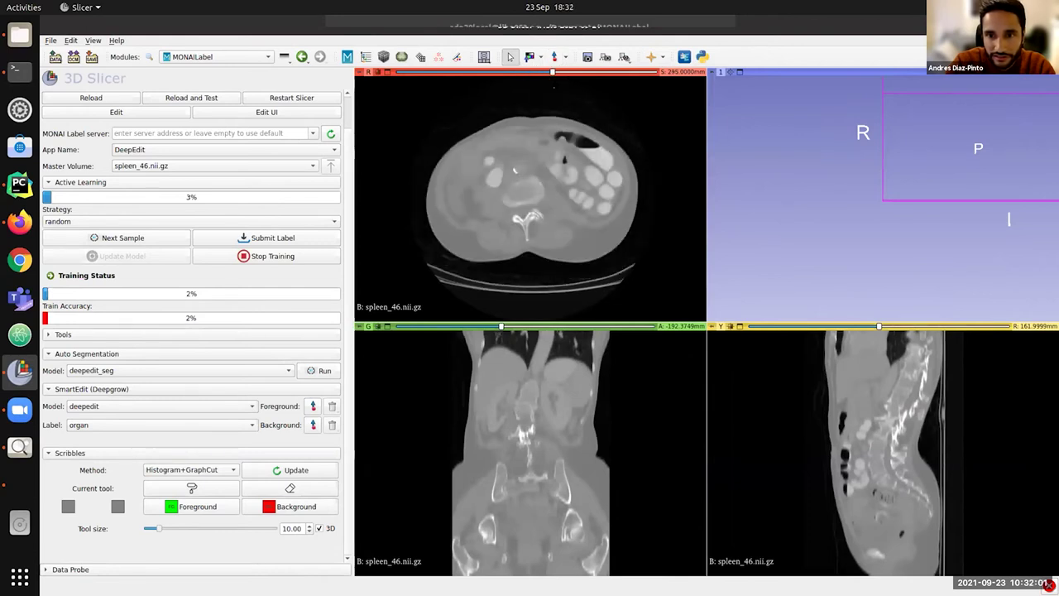
scroll(554, 86, "up", 1)
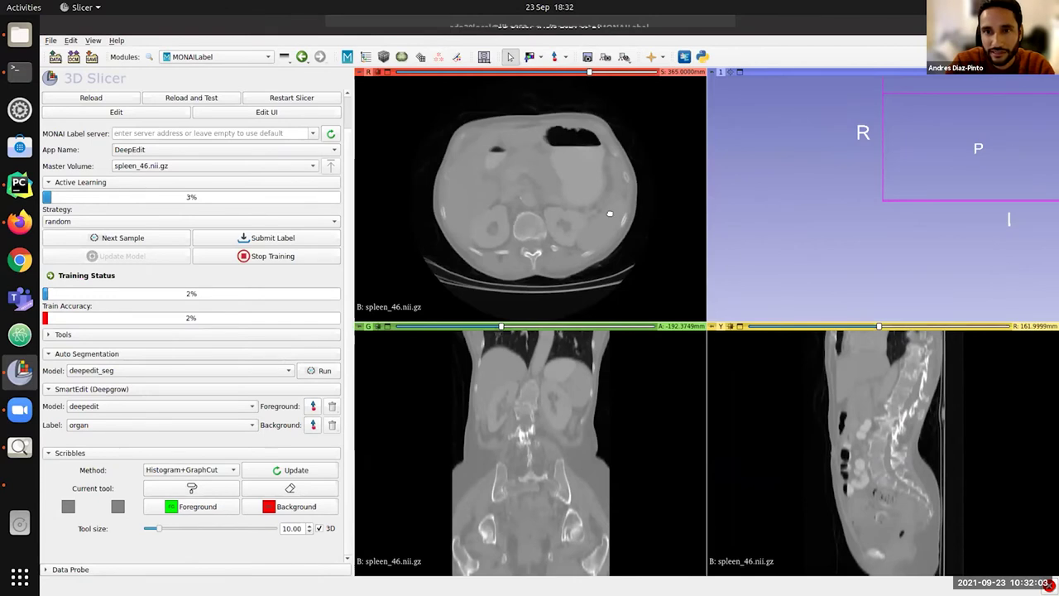
Place an ROI box around the spleen, sync the slice views and compute the segmentation.
left_click(556, 57)
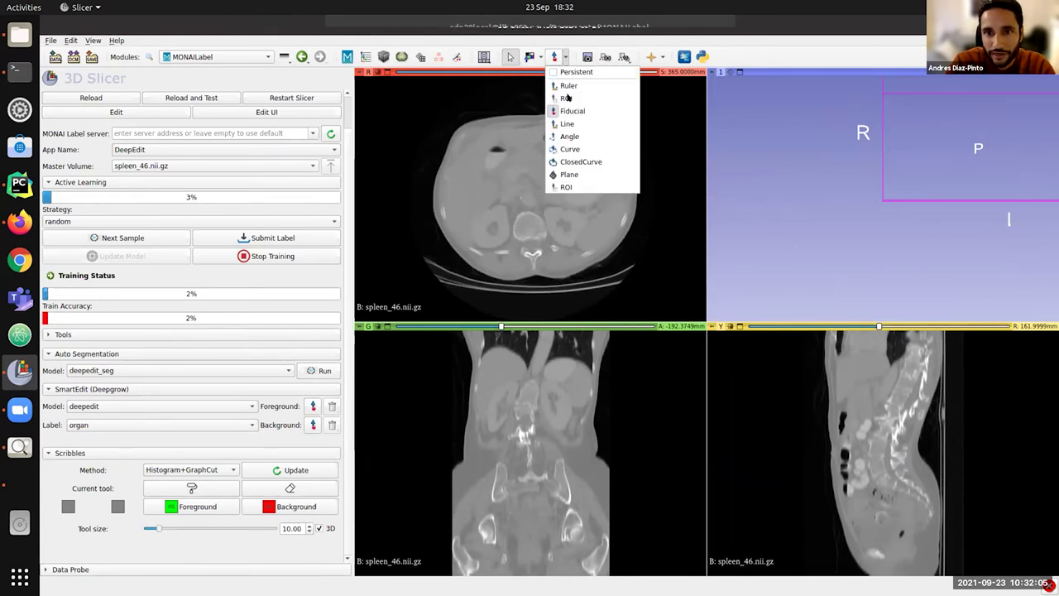
left_click(571, 99)
left_click(599, 229)
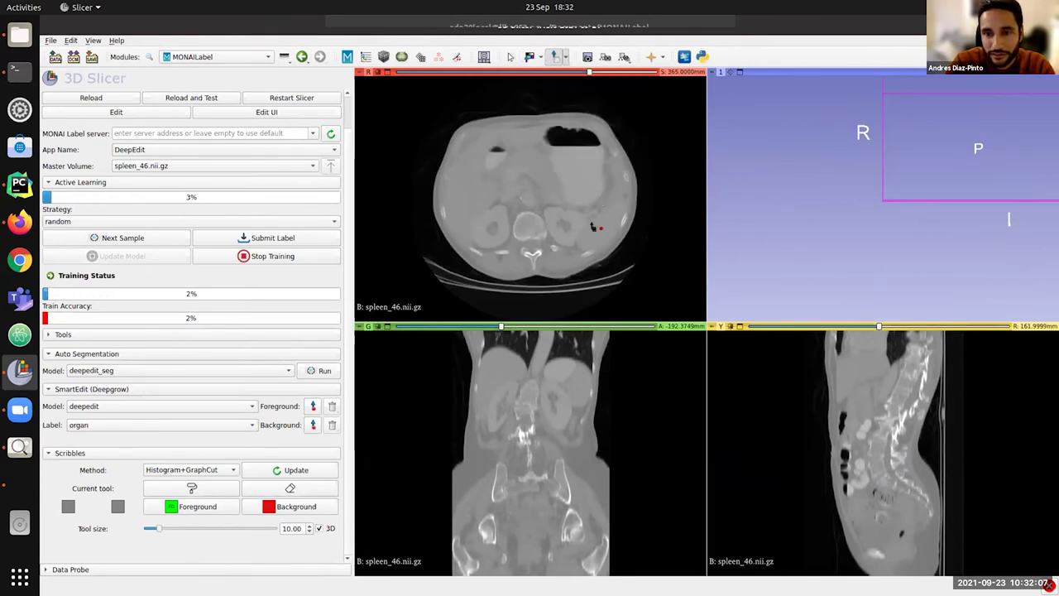
left_click(572, 189)
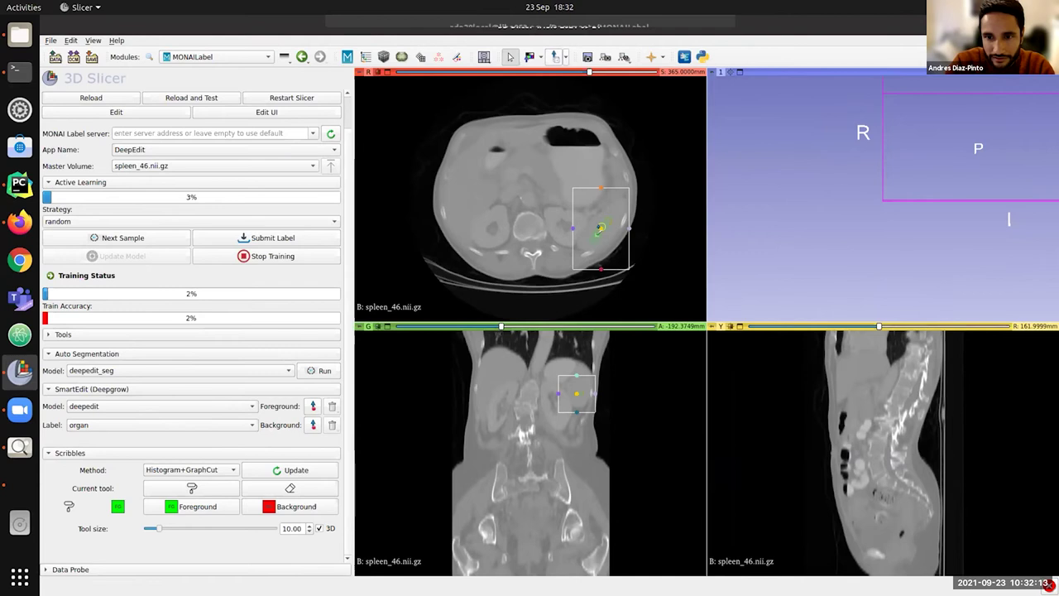
key("shift")
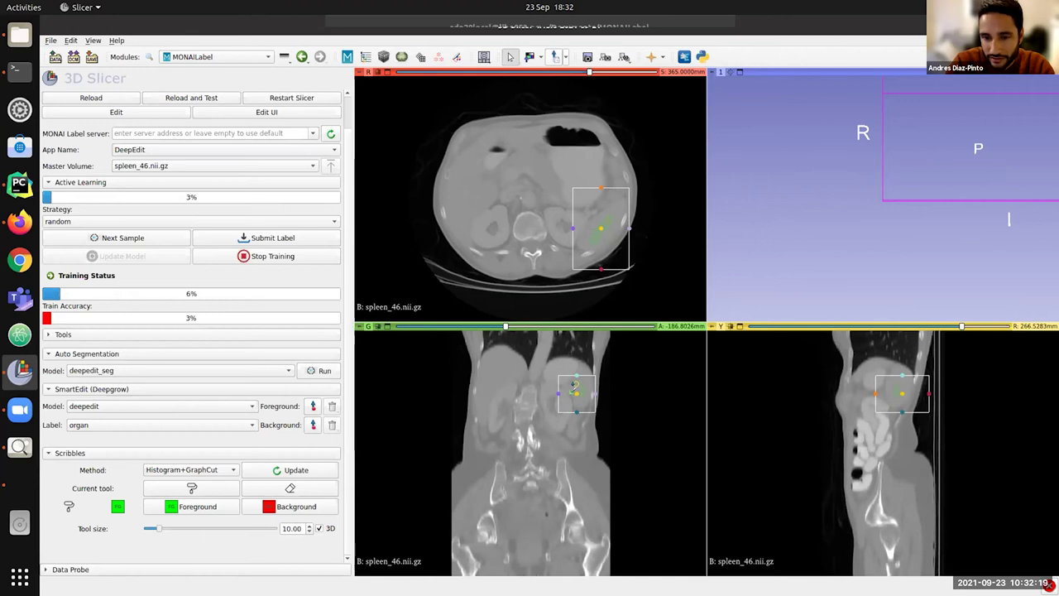
left_click(281, 468)
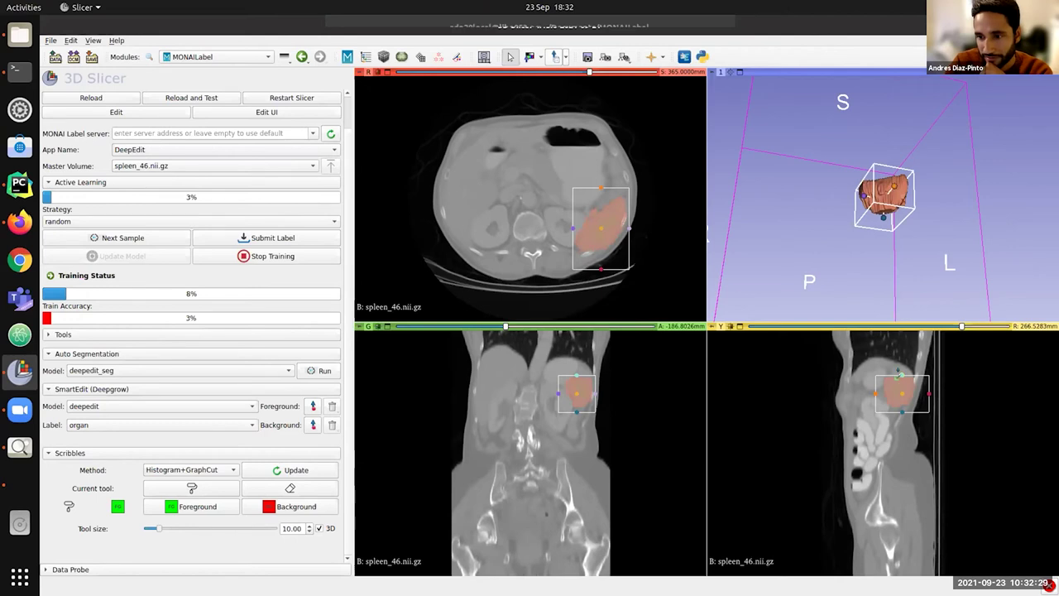
Refine the segmentation with a sagittal foreground scribble and background scribbles, recomputing each time.
left_click_drag(898, 373, 902, 389)
mouse_move(898, 248)
left_mouse_down()
mouse_move(877, 225)
mouse_move(879, 155)
left_mouse_up()
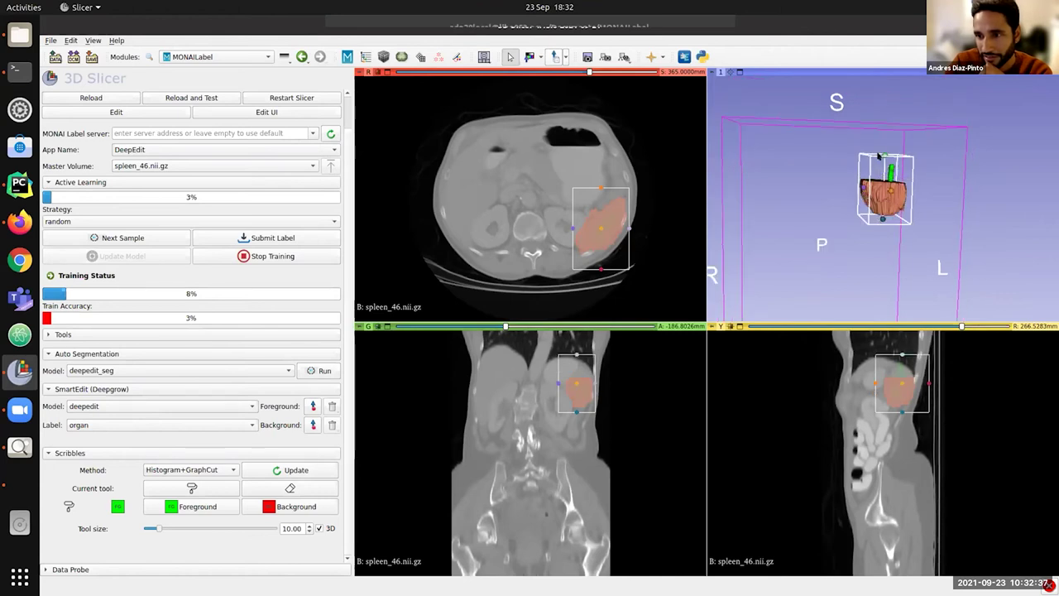
left_click(278, 469)
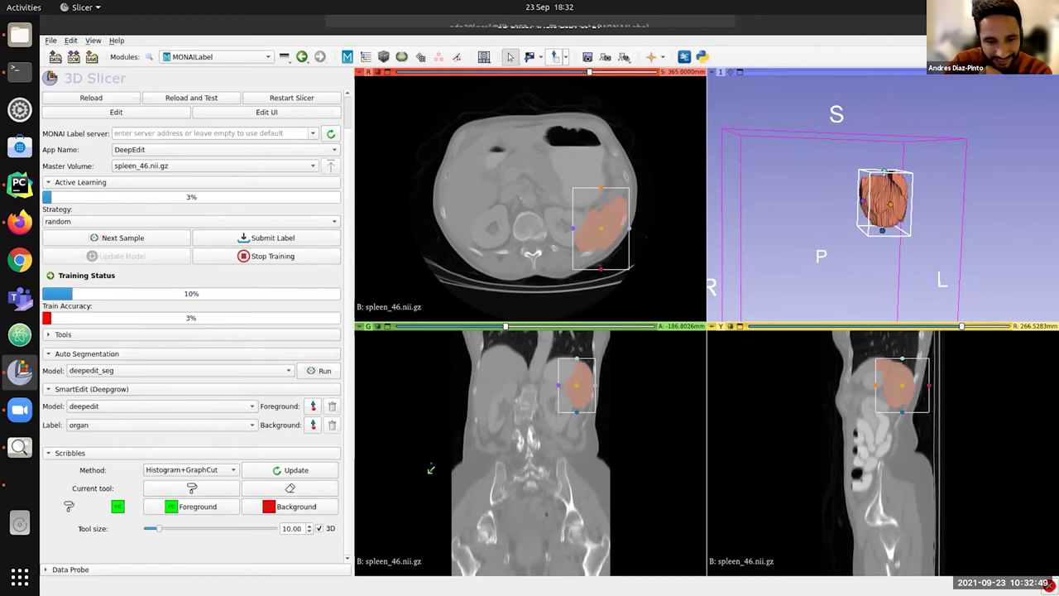
left_click(270, 508)
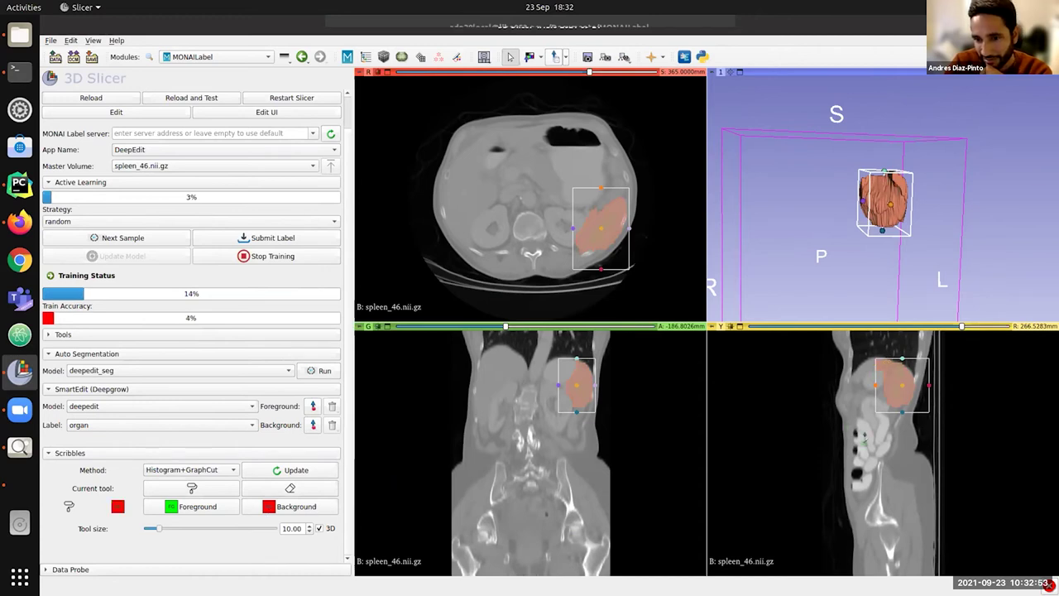
left_click(282, 469)
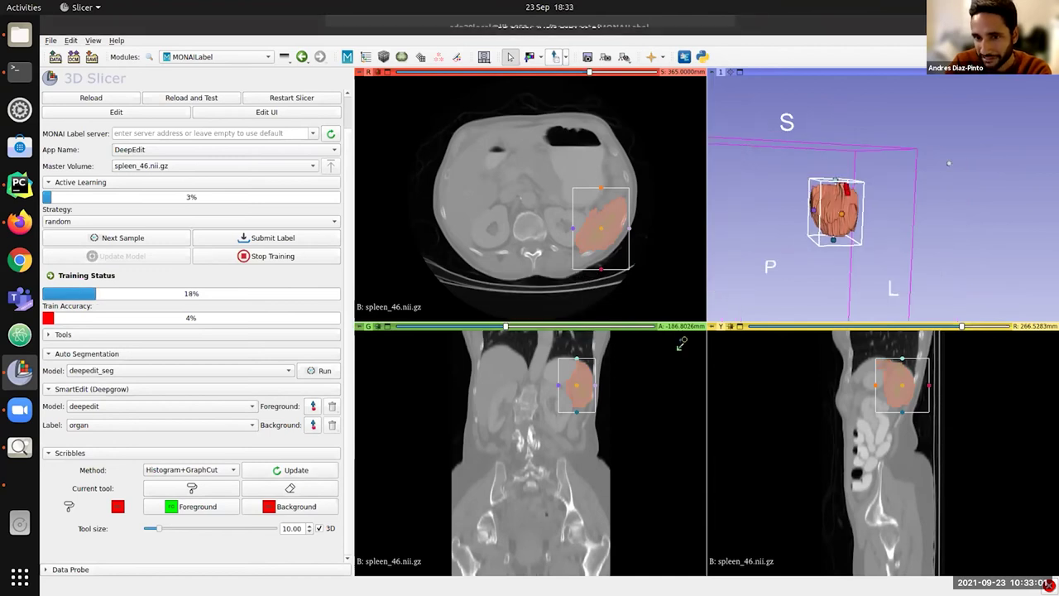
Submit the spleen_46 label, dismiss the saved message and switch to the server log.
left_click(273, 239)
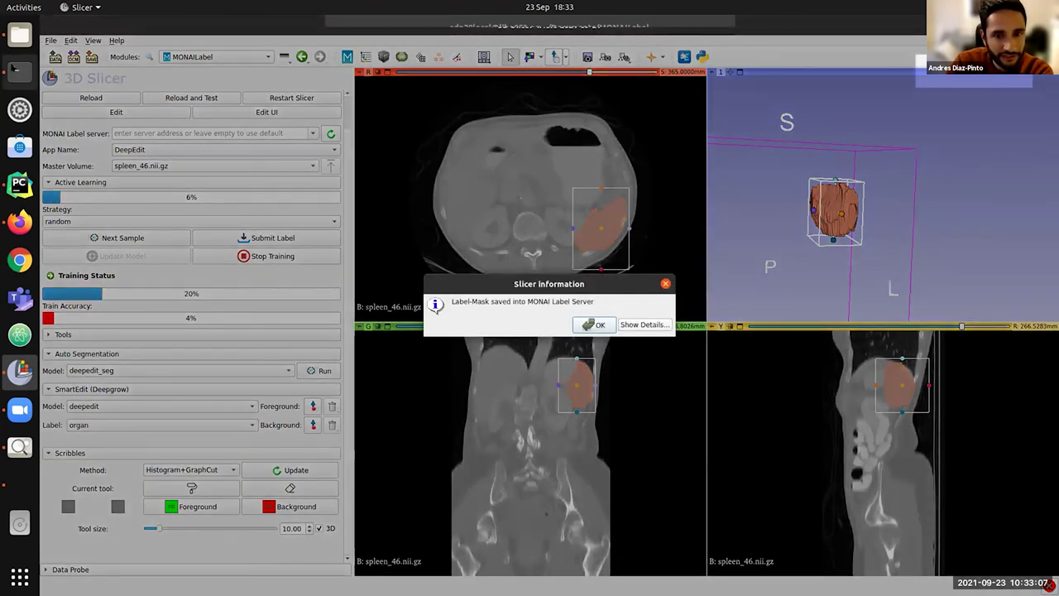
left_click(589, 324)
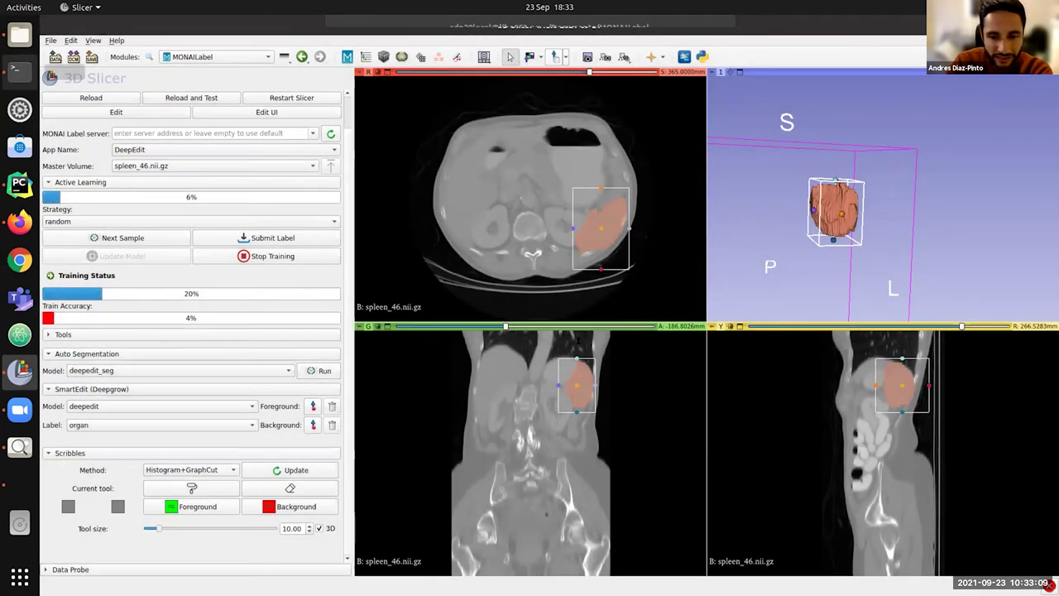
left_click(20, 69)
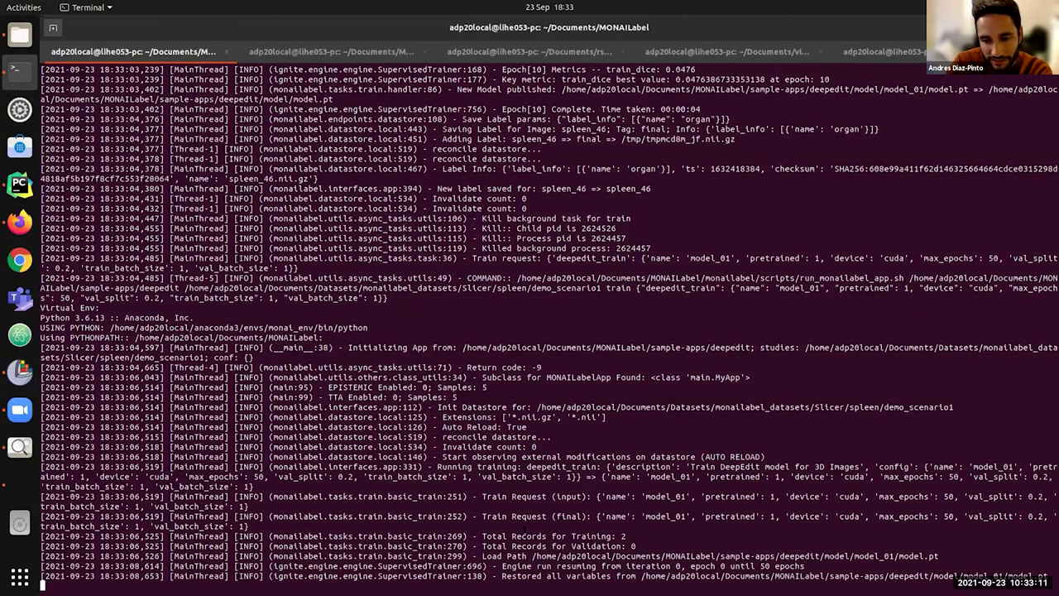
Highlight 'Total Records for Training: 2' and 'Epoch: 1/50' in the log, then switch to PyCharm.
left_click_drag(483, 536, 626, 536)
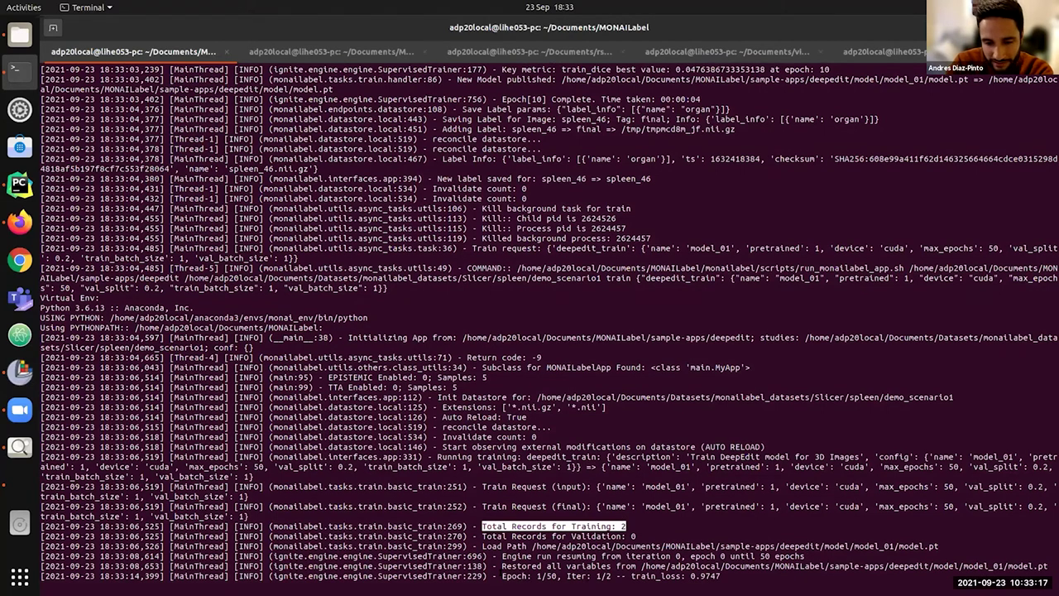
left_click_drag(501, 576, 556, 576)
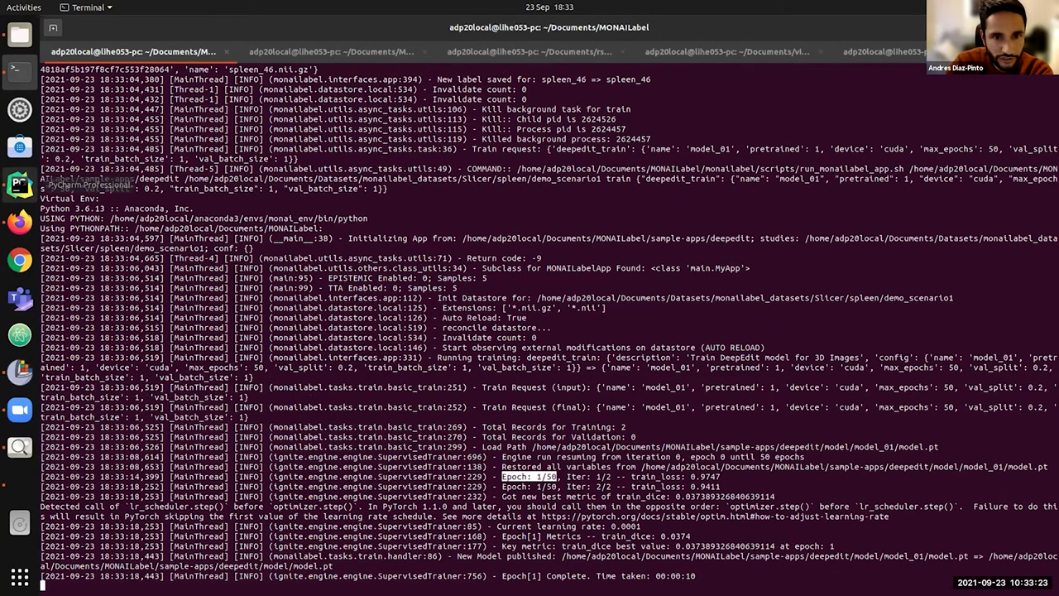
left_click(19, 183)
Scroll up to init_trainers in deepedit main.py, return to 3D Slicer and open the file browser.
left_click(486, 308)
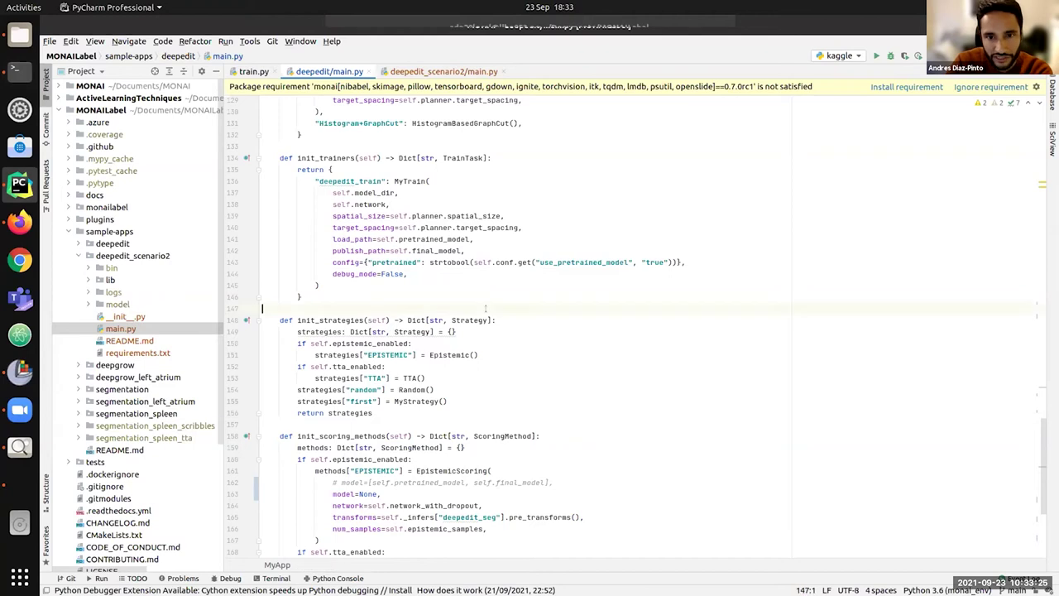
scroll(486, 308, "up", 4)
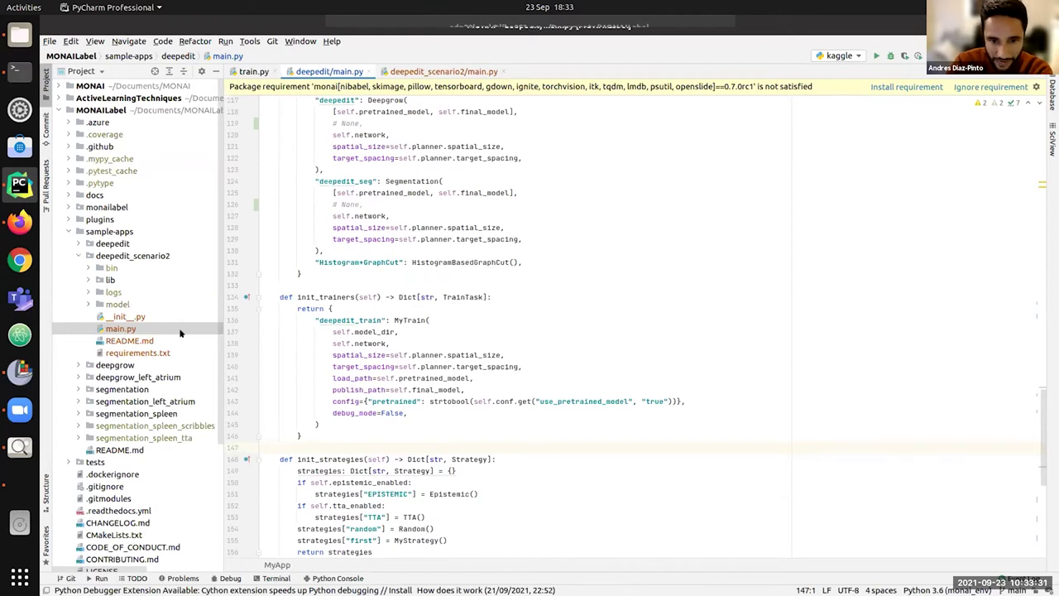
left_click(19, 372)
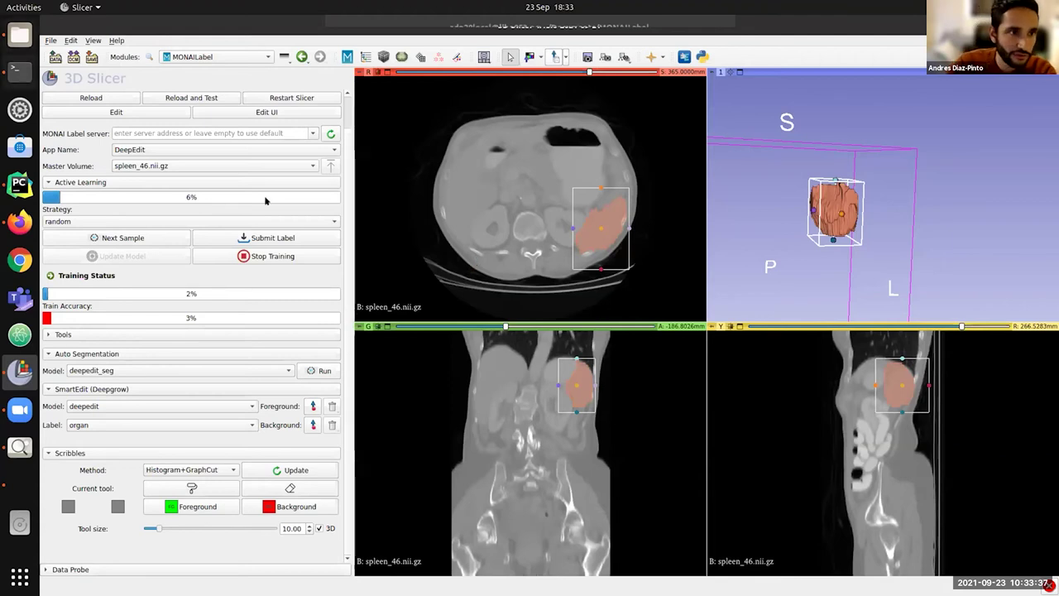
left_click(20, 34)
Browse to the demo_scenario1 labels/final folder, then bring 3D Slicer back to the front.
double_click(236, 76)
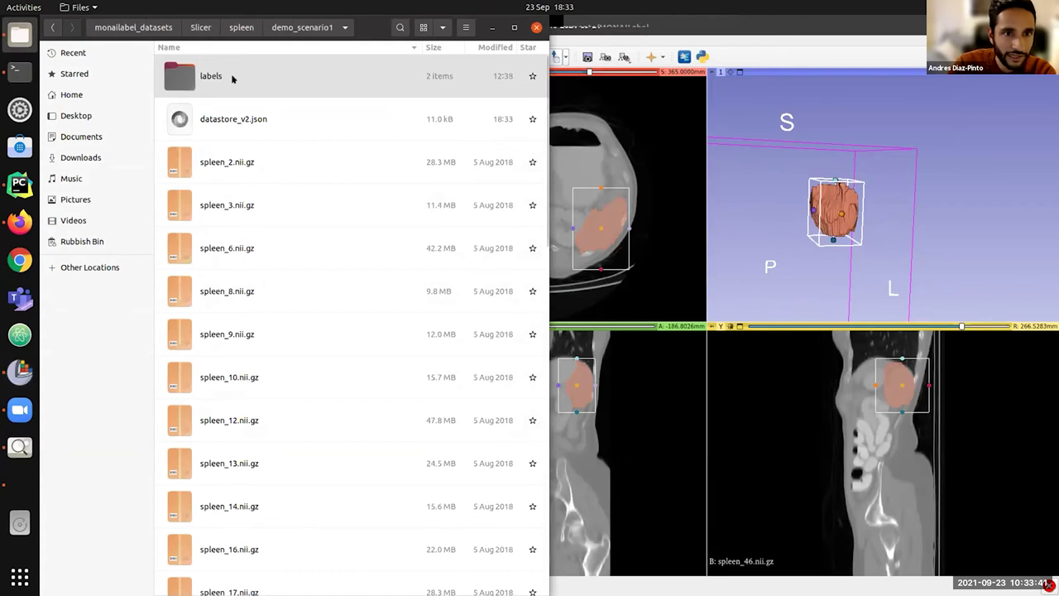
double_click(231, 77)
left_click(218, 114)
double_click(218, 113)
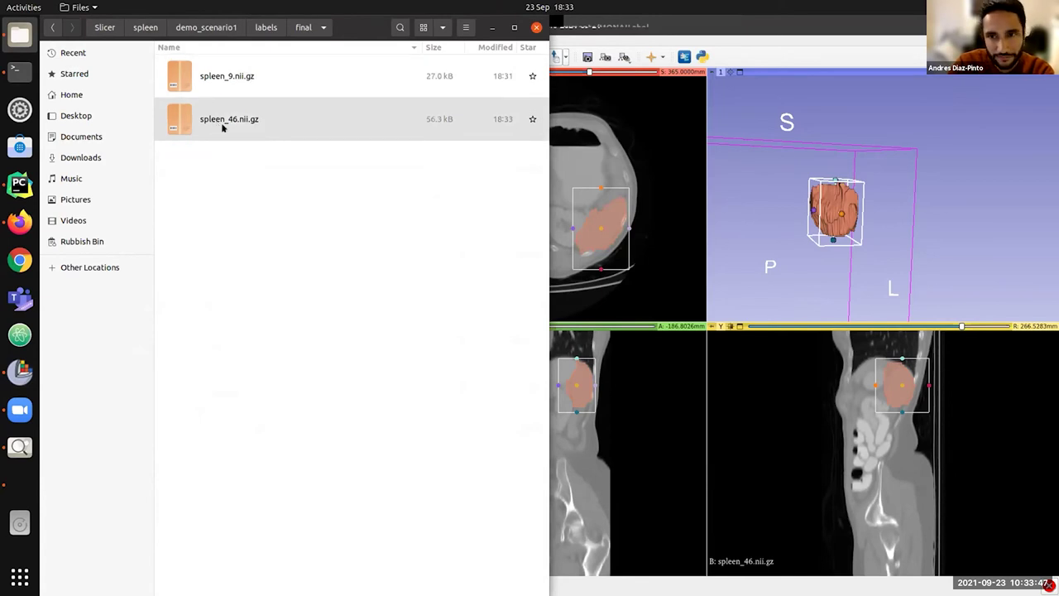
key("alt+Tab")
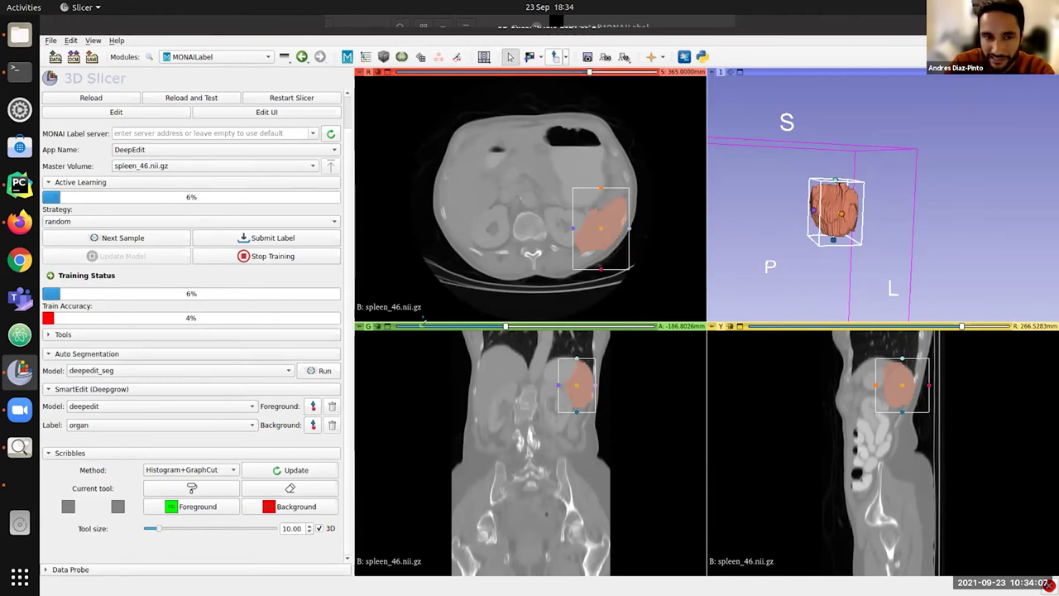
Stop the DeepEdit training, confirm, and shut down the MONAI Label server with Ctrl+C.
left_click(252, 257)
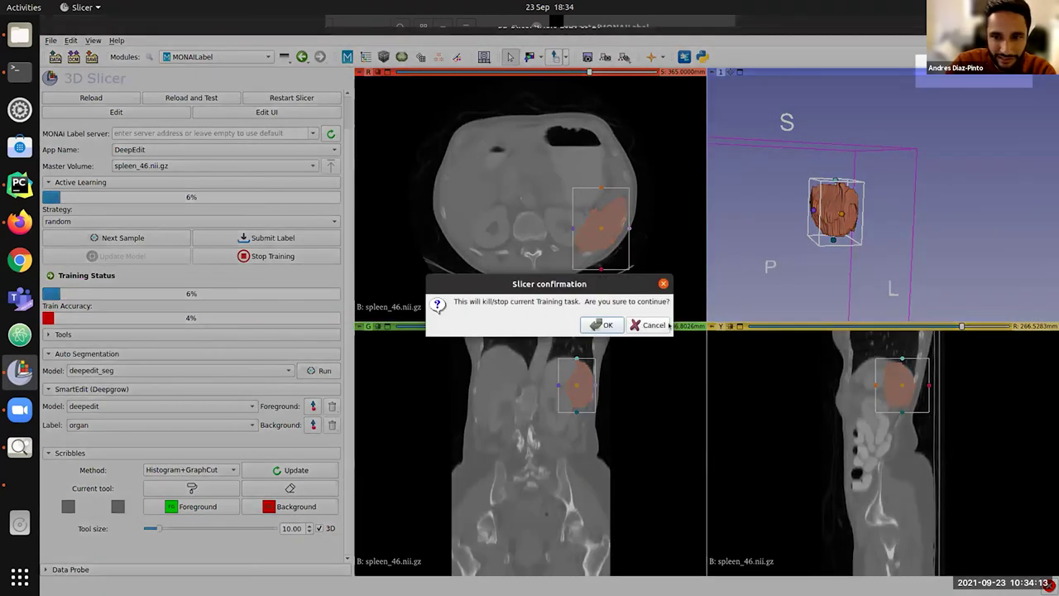
left_click(599, 324)
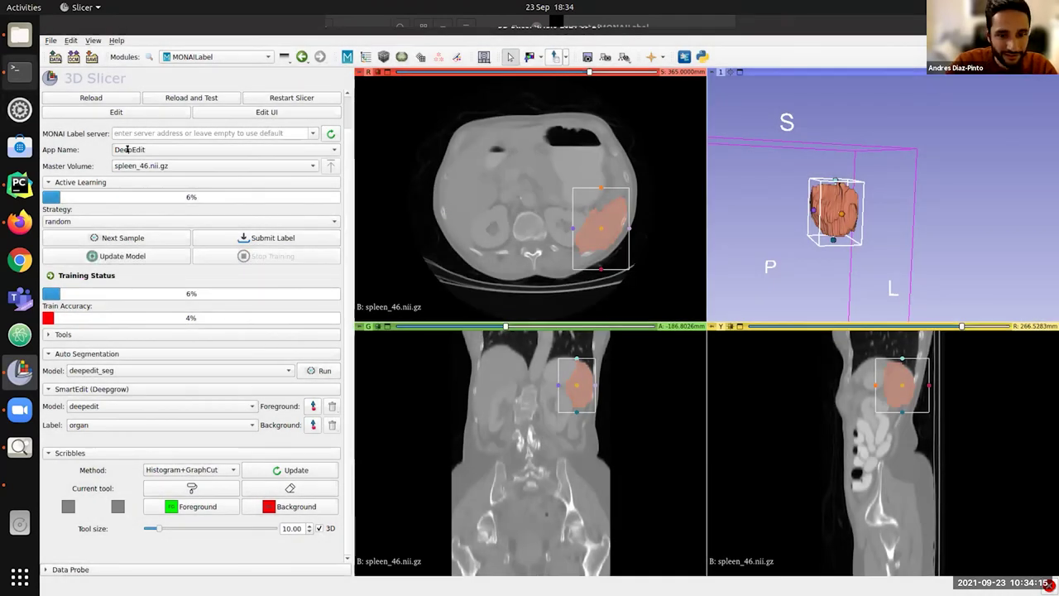
left_click(20, 69)
key("ctrl+c")
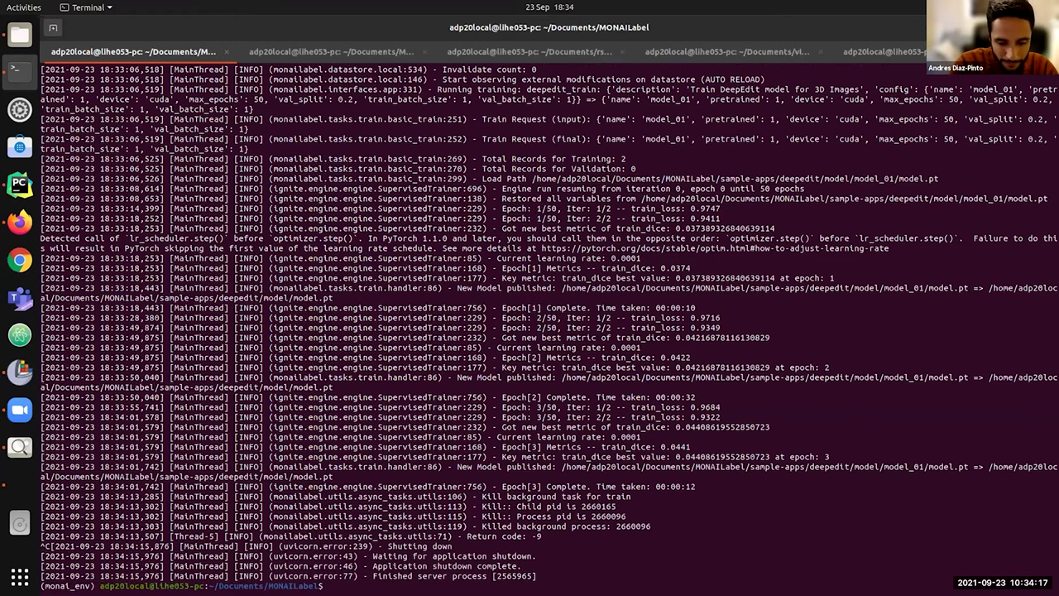
Recall and uncomment the start_server command to run deepedit_scenario2 on demo_scenario2, then open the file browser.
key("ctrl+l")
key("Up")
key("Up")
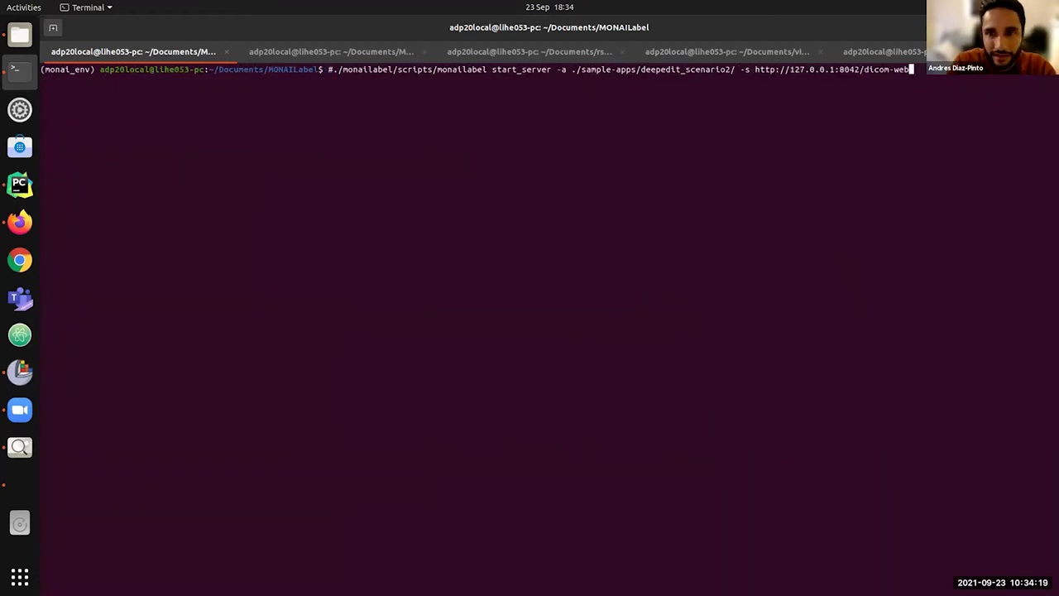
key("Up")
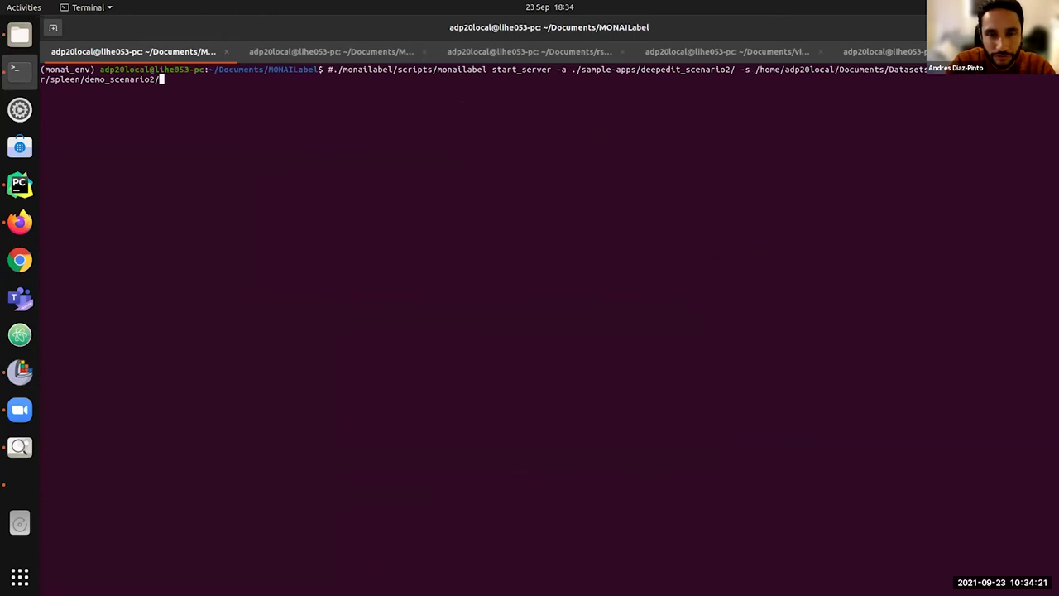
key("Home")
key("Delete")
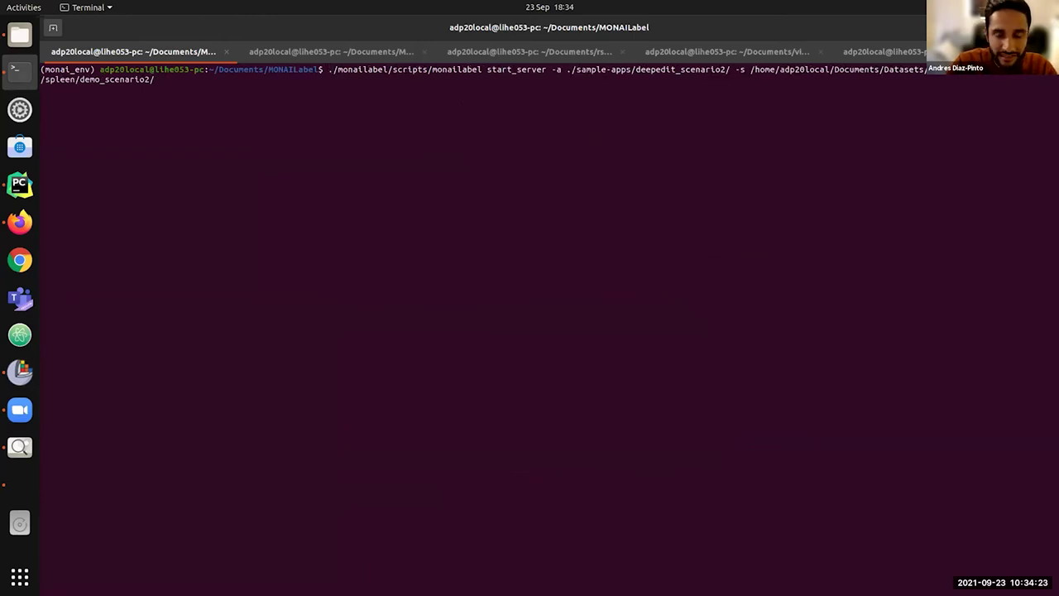
key("Return")
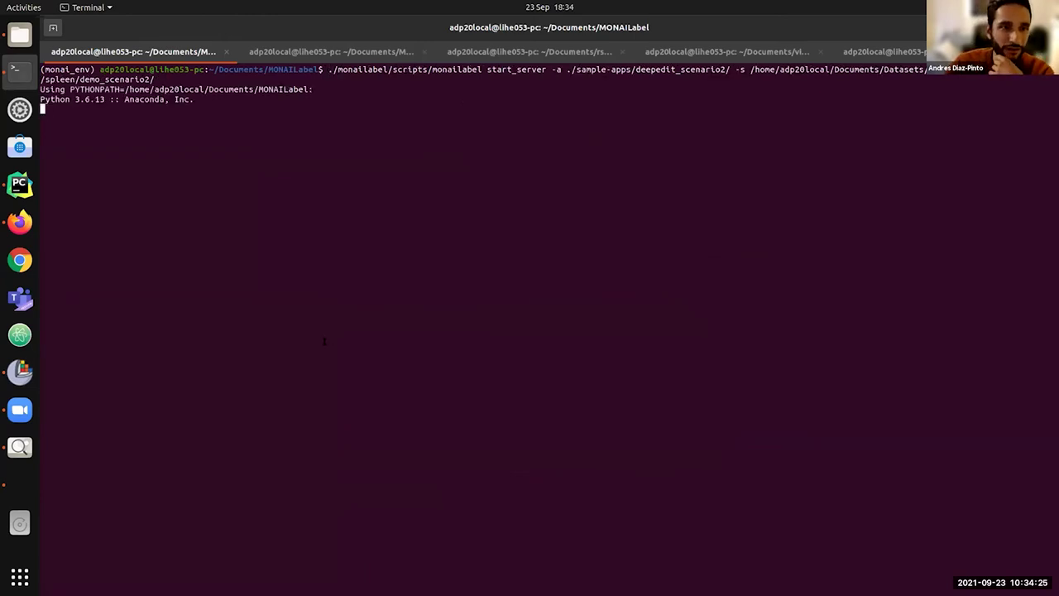
left_click(20, 34)
Browse to spleen/demo_scenario2/labels/final and check its six final label files.
left_click(197, 28)
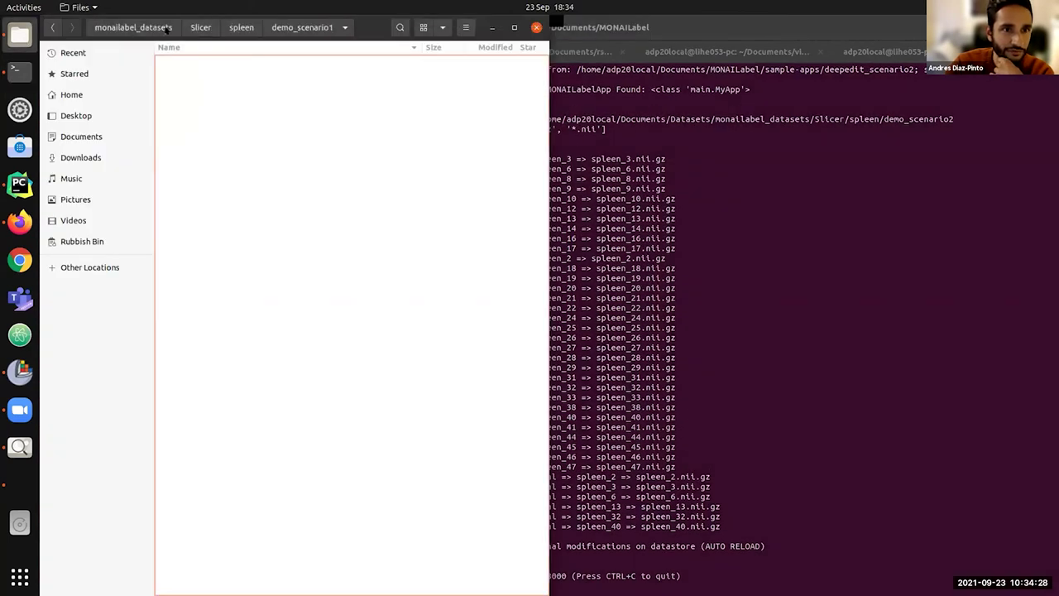
left_click(241, 27)
double_click(253, 116)
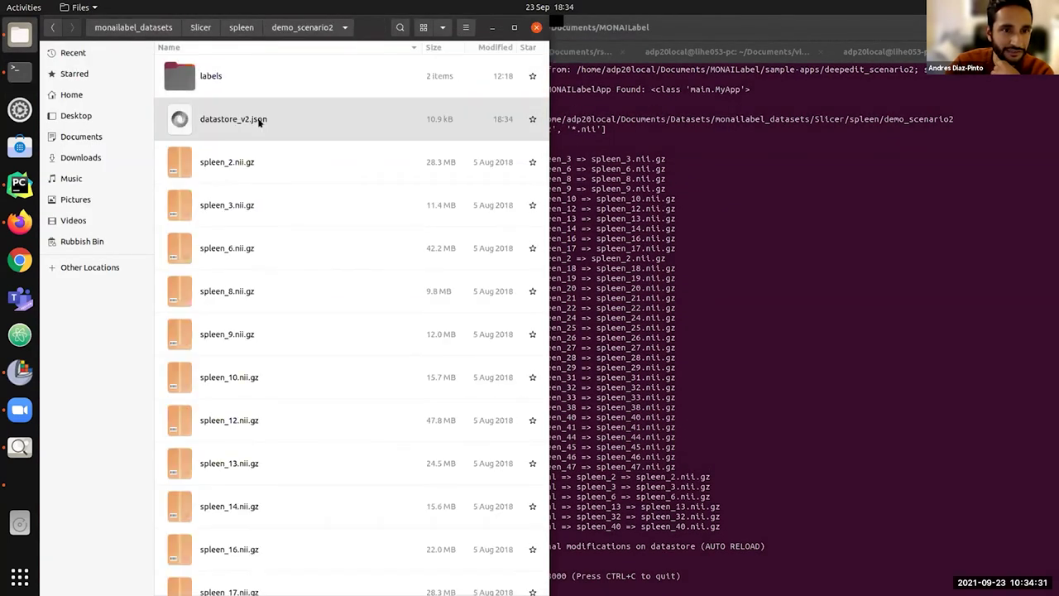
double_click(229, 78)
double_click(225, 77)
left_click(226, 77)
left_click(252, 283, "shift")
left_click(276, 387)
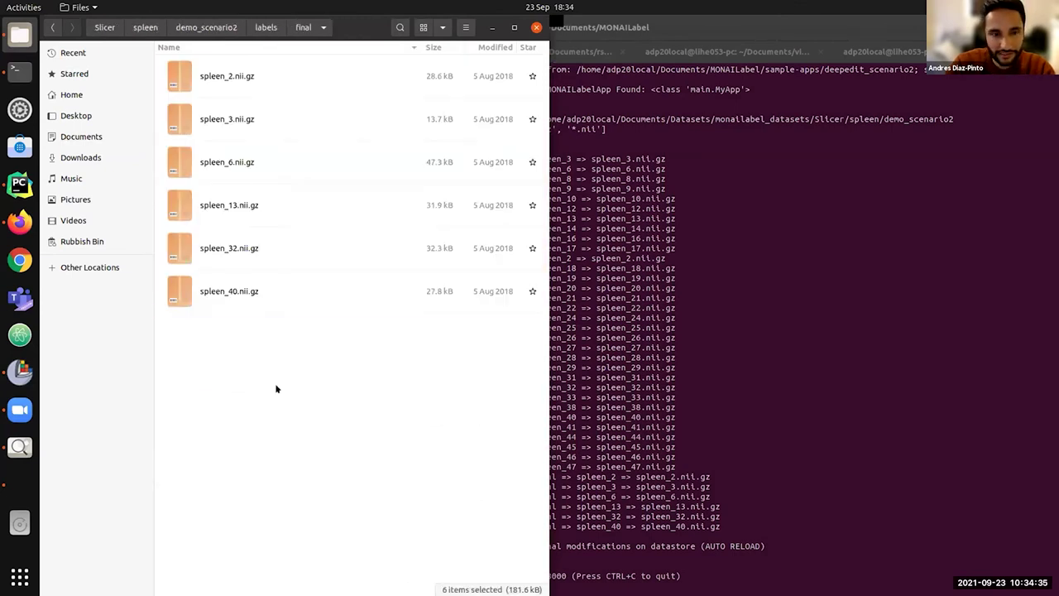
left_click(206, 27)
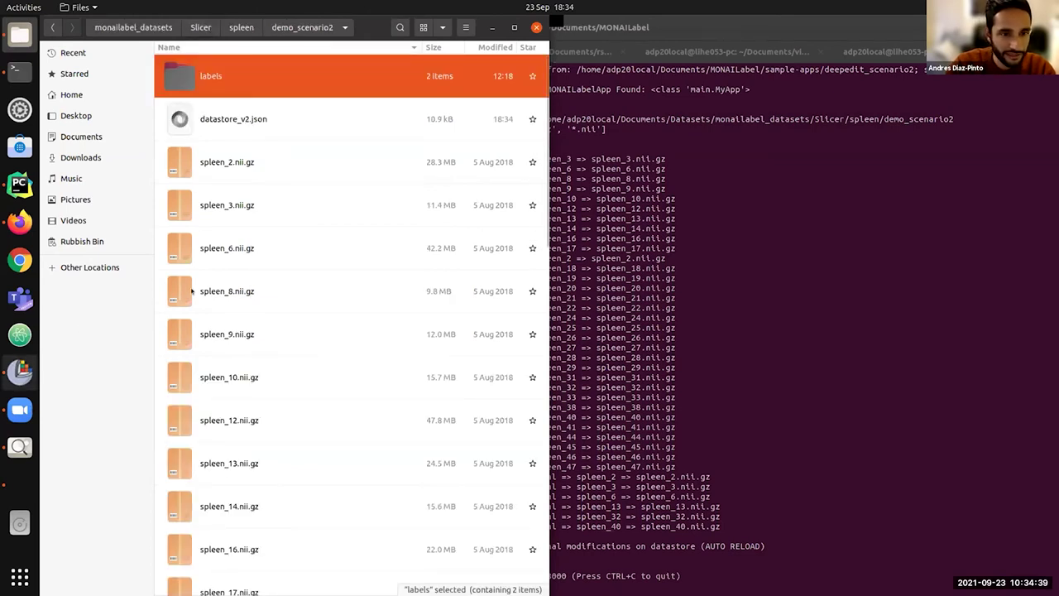
Reload the MONAI Label module in 3D Slicer.
left_click(20, 373)
scroll(106, 132, "up", 2)
left_click(106, 132)
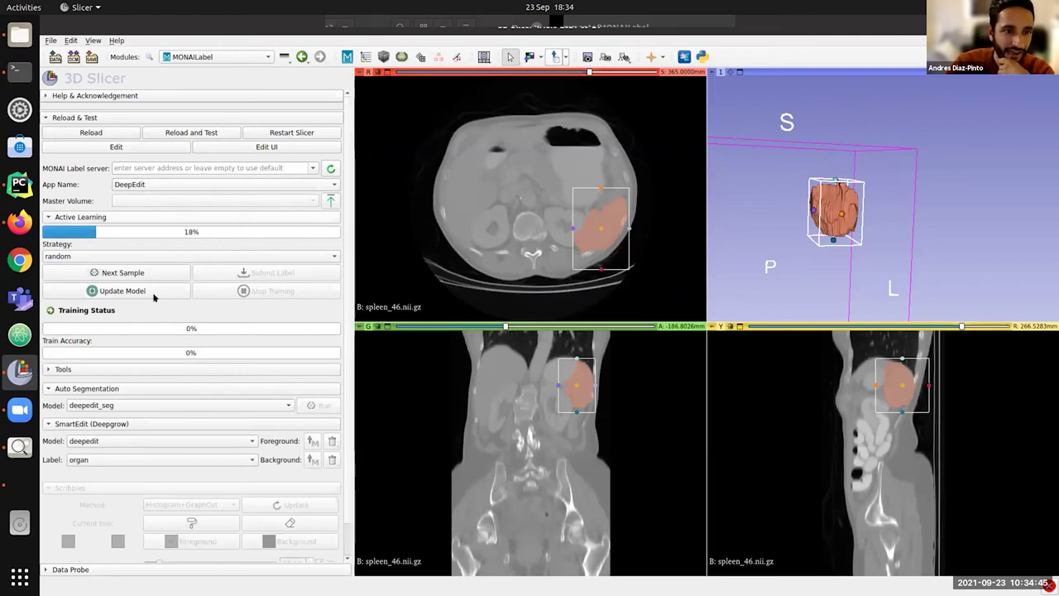
Load next sample spleen_22, clearing the scene, and run Auto Segmentation while watching the server log.
mouse_move(128, 237)
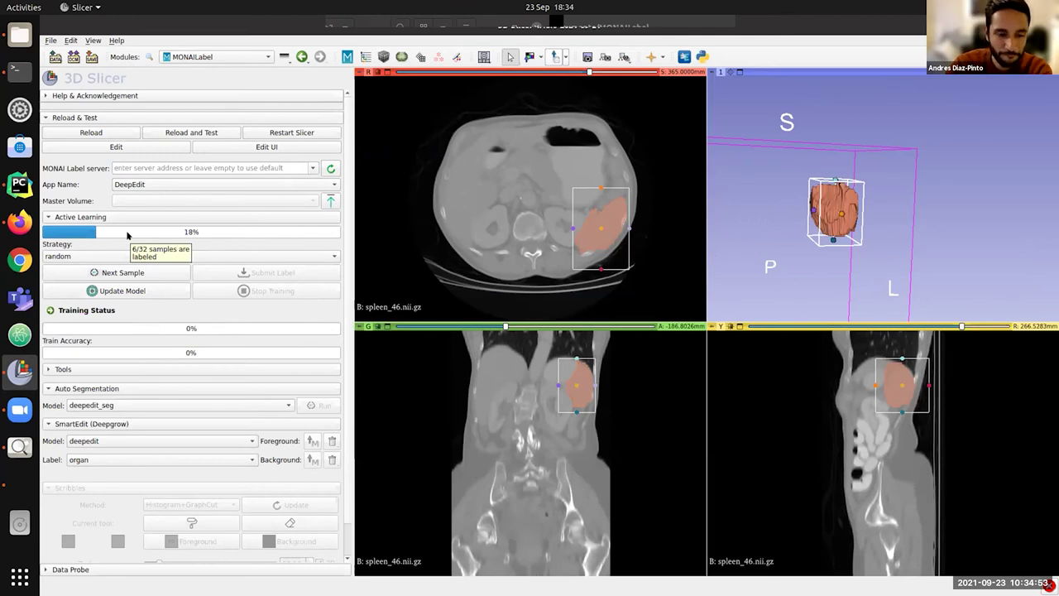
left_click(110, 273)
left_click(613, 329)
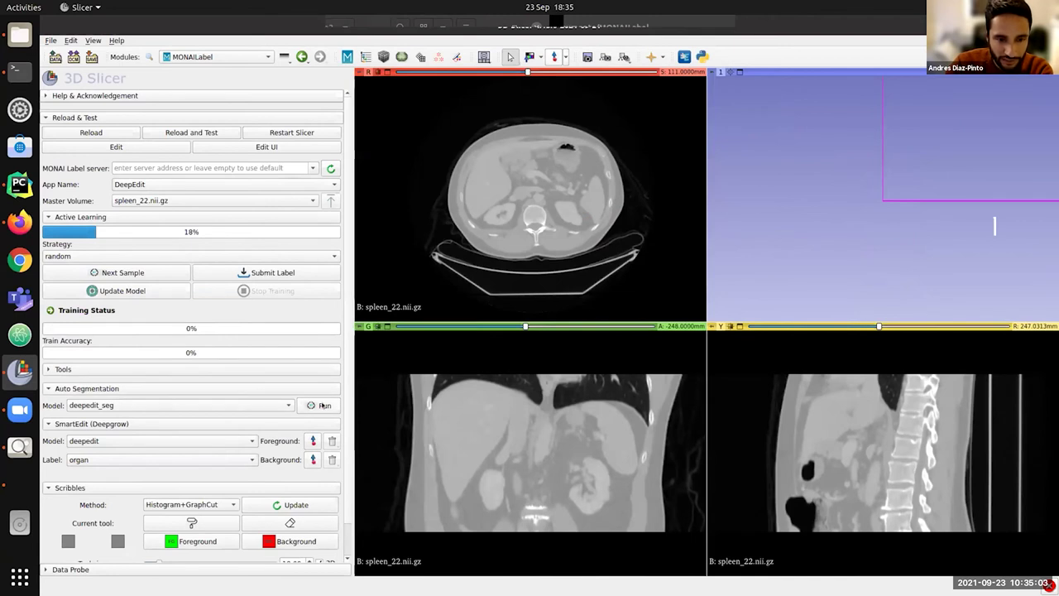
left_click(314, 402)
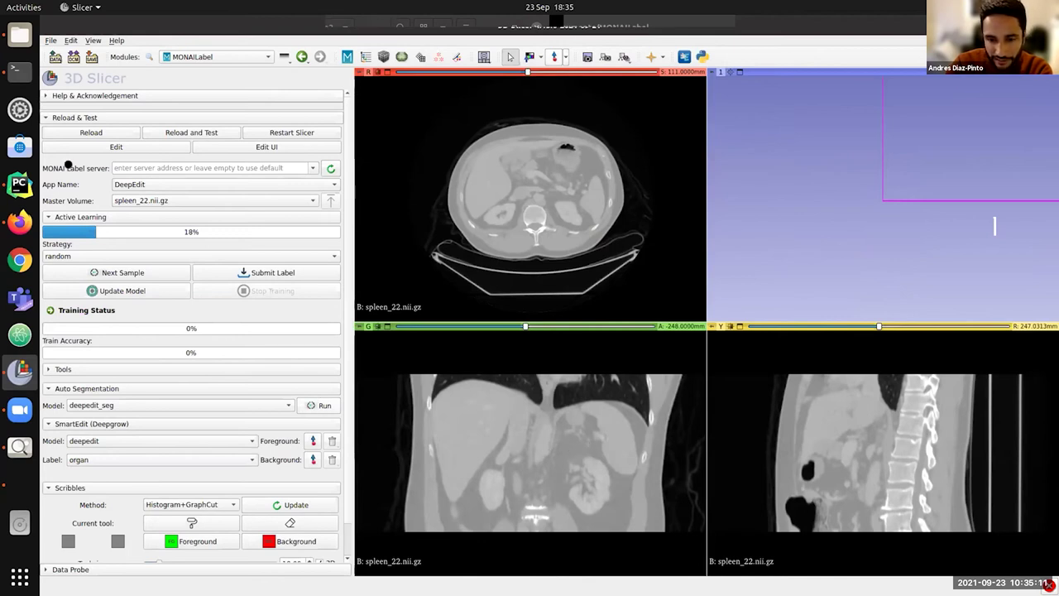
left_click(20, 71)
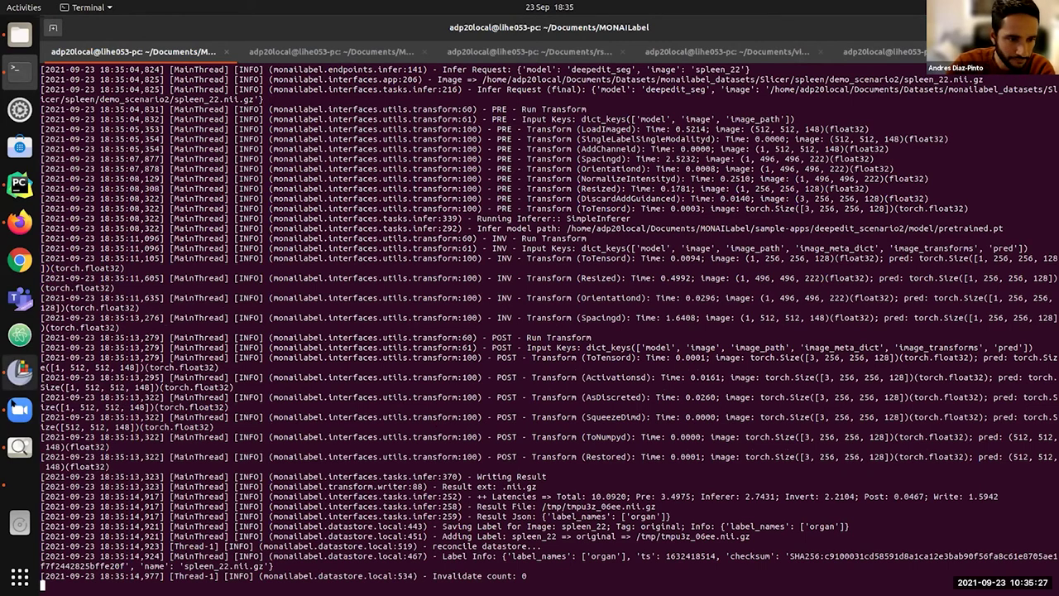
Move the linked slice views through spleen_22's segmented spleen and zoom the coronal view.
left_click(20, 373)
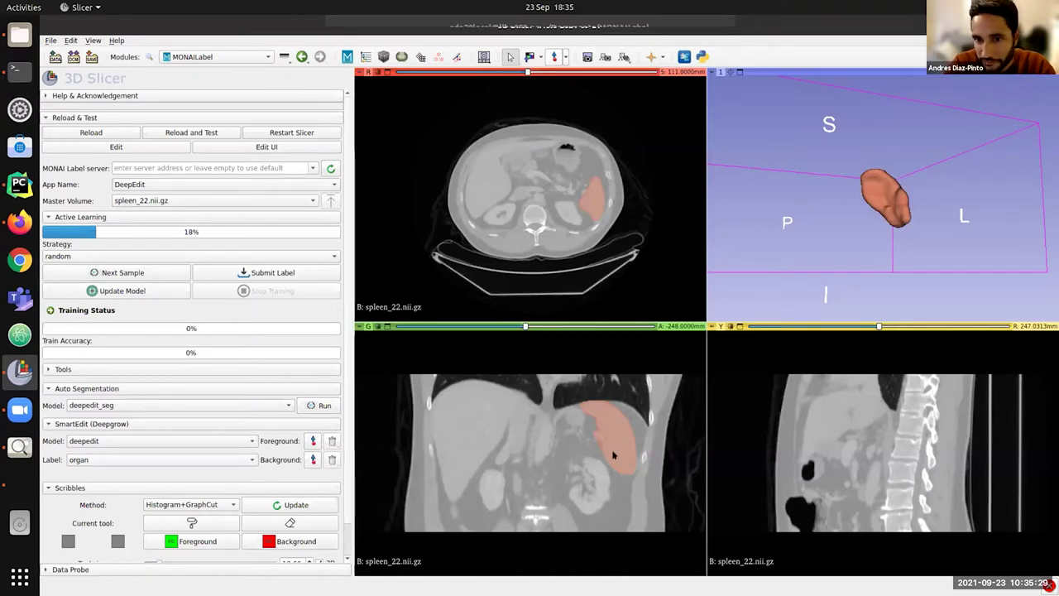
key("shift")
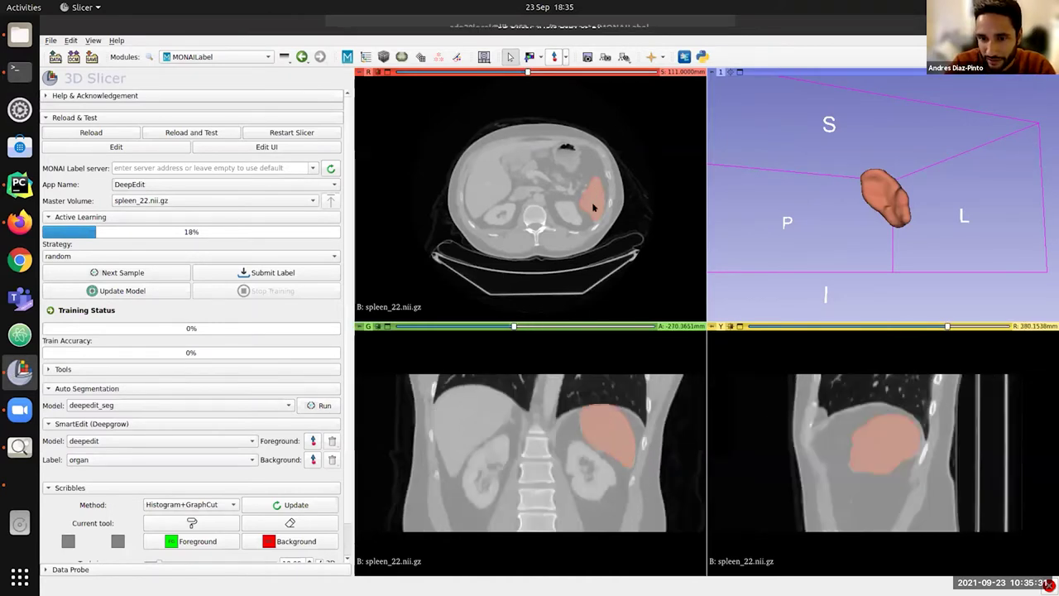
key("shift")
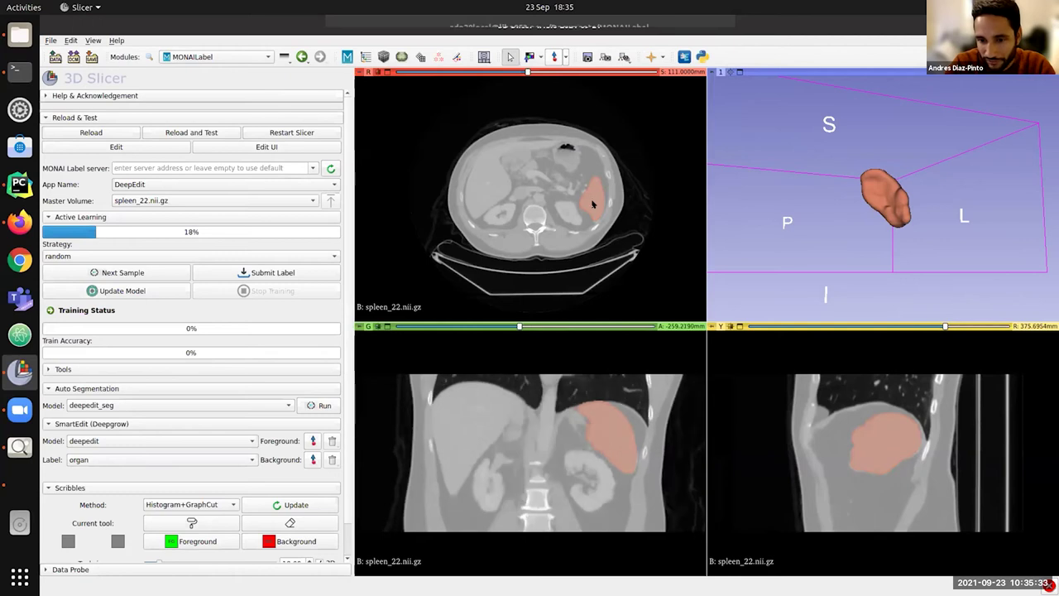
key("shift")
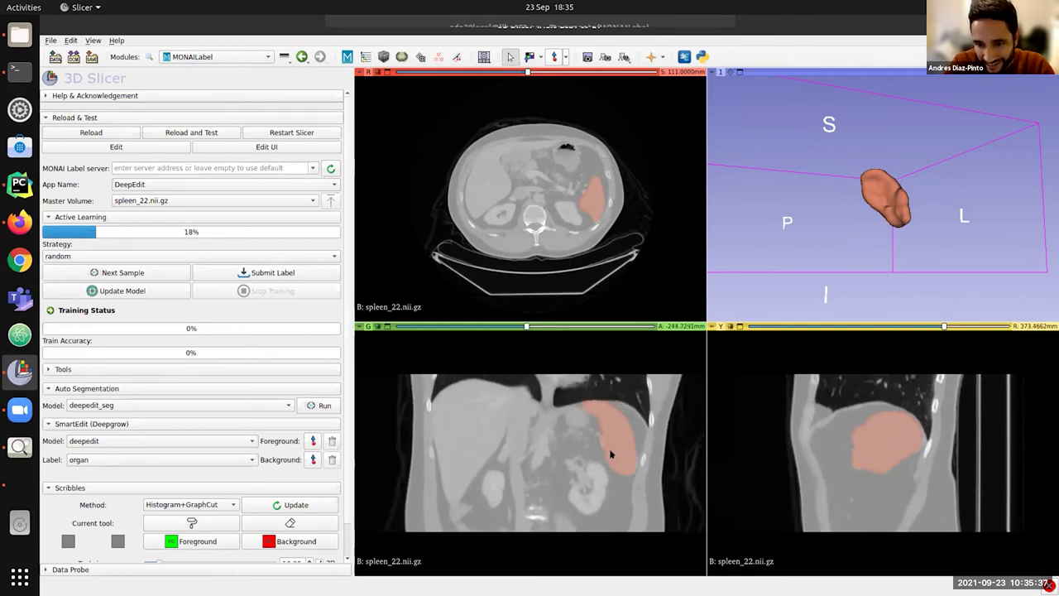
scroll(610, 452, "up", 4, "ctrl")
scroll(606, 448, "down", 2, "ctrl")
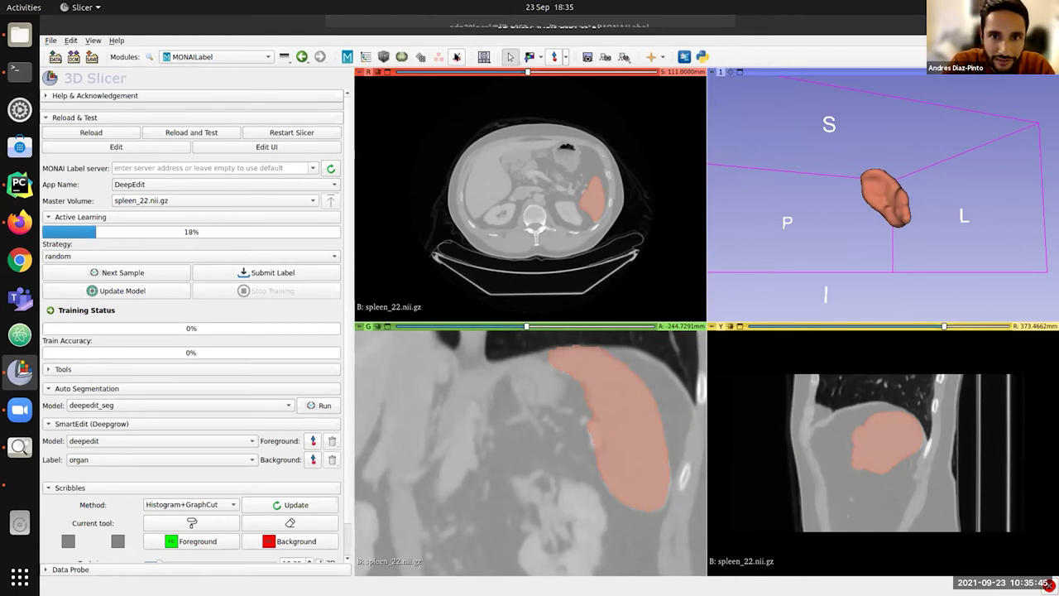
Place a SmartEdit background correction point at the spleen's inner border in the coronal view.
left_click(456, 56)
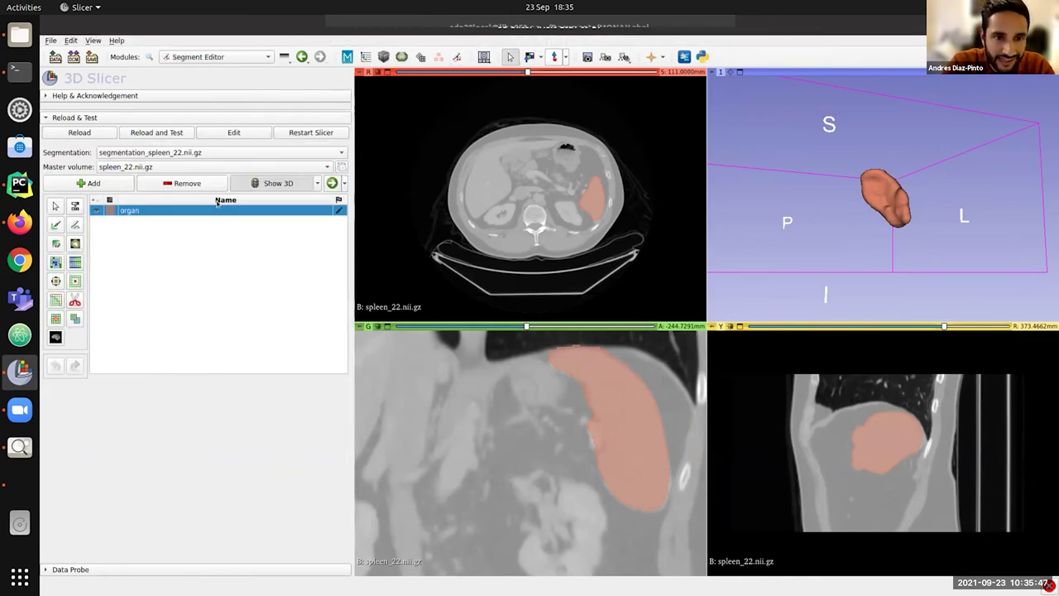
left_click(302, 57)
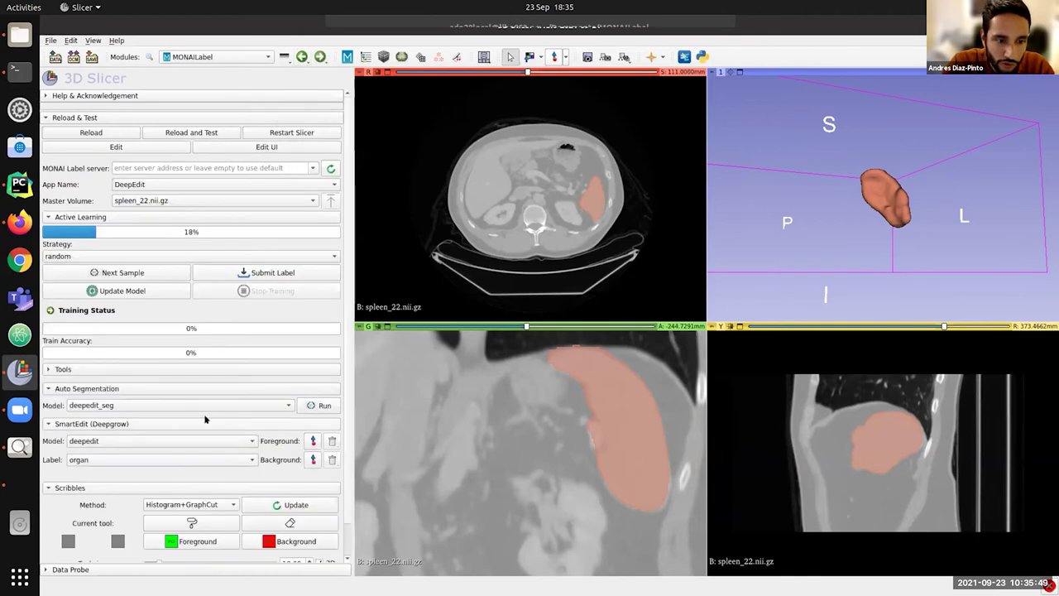
scroll(205, 422, "down", 2)
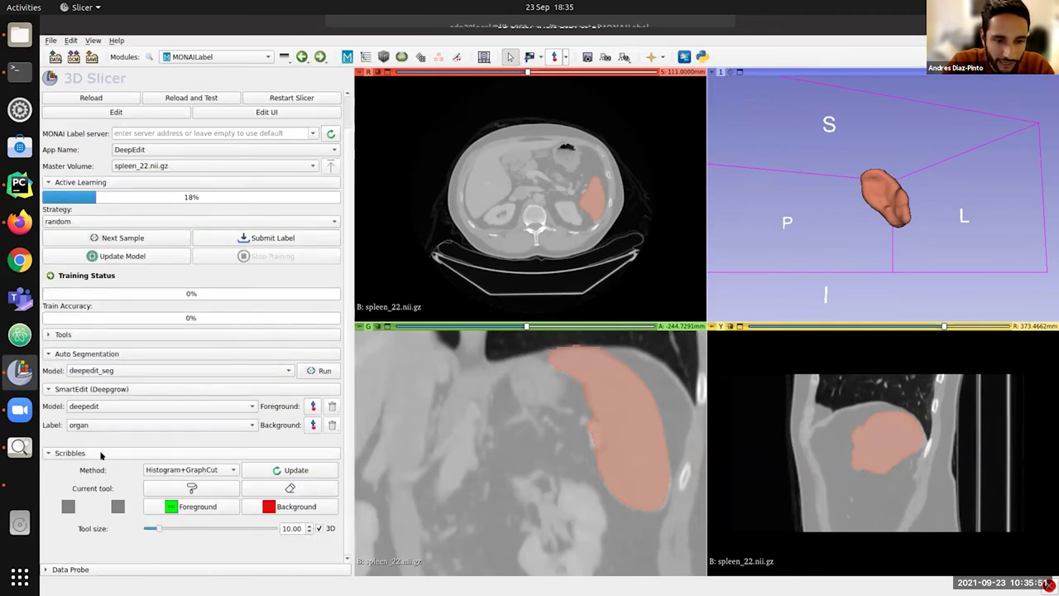
left_click(312, 424)
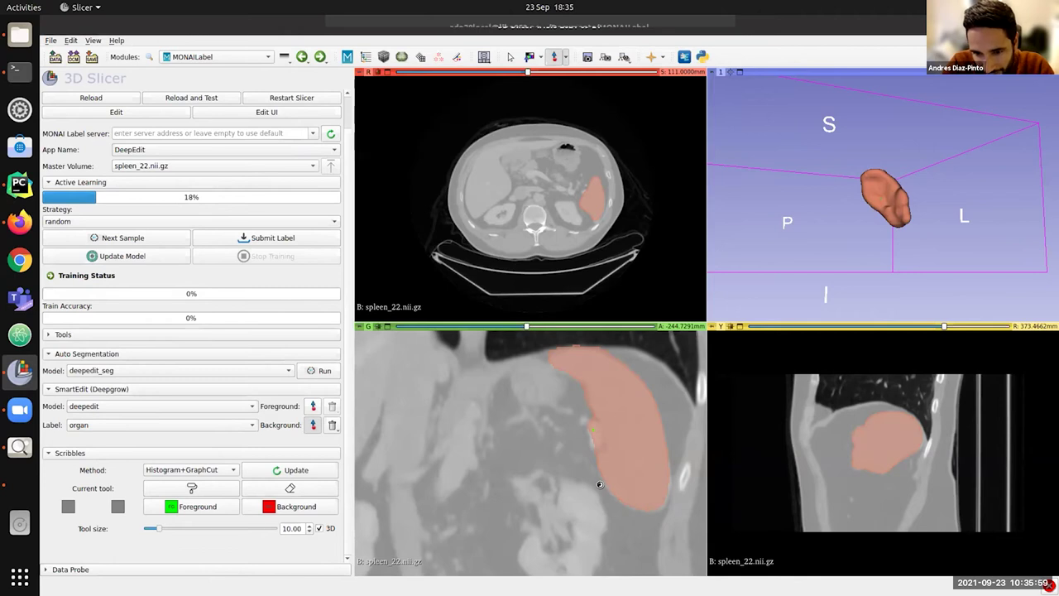
left_click(595, 438)
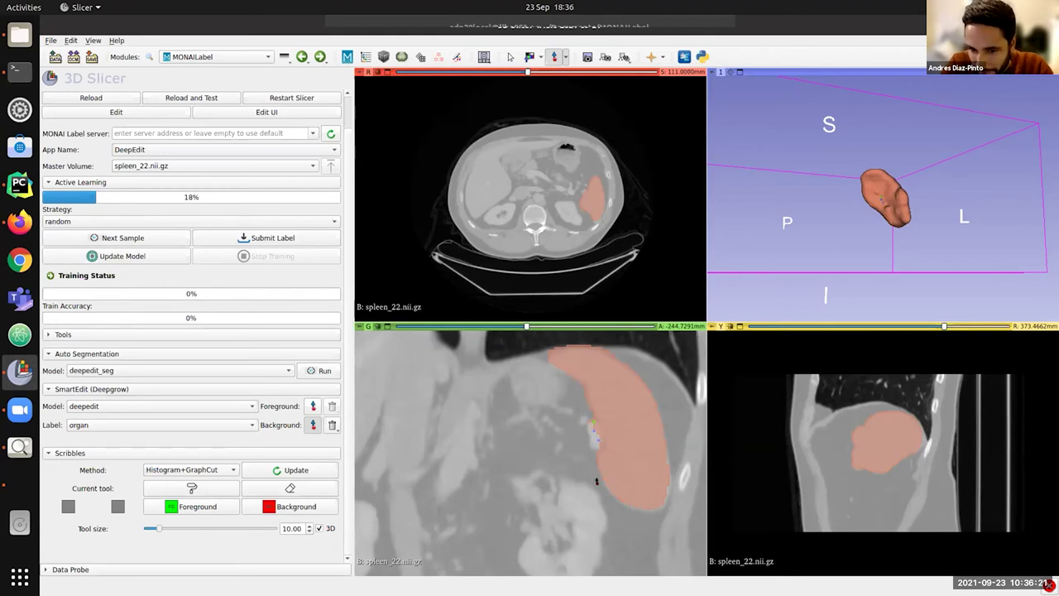
Submit the corrected spleen_22 label and follow the restarted training in the terminal.
left_click(260, 239)
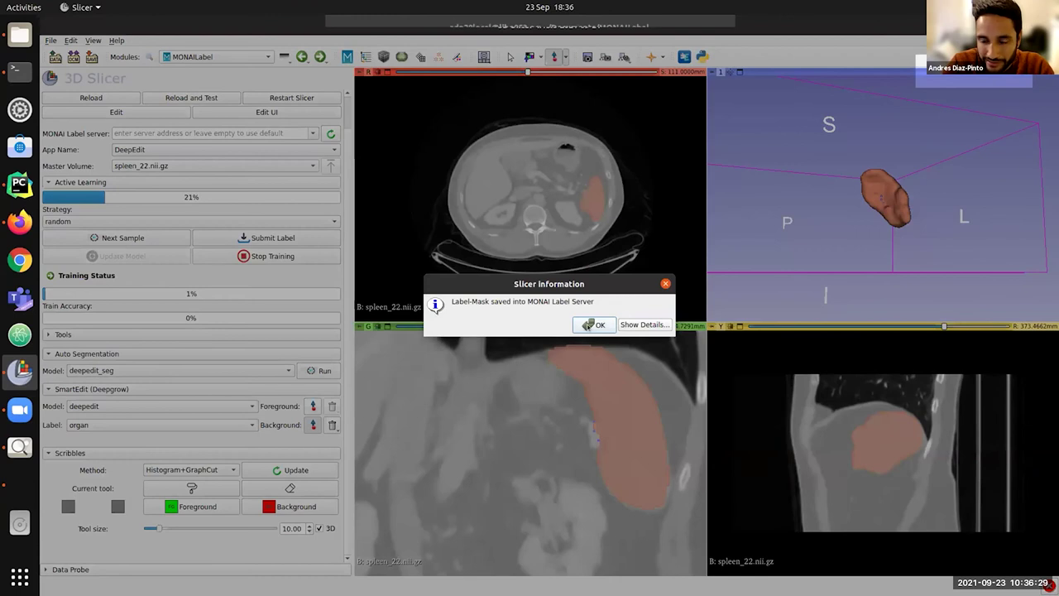
left_click(590, 325)
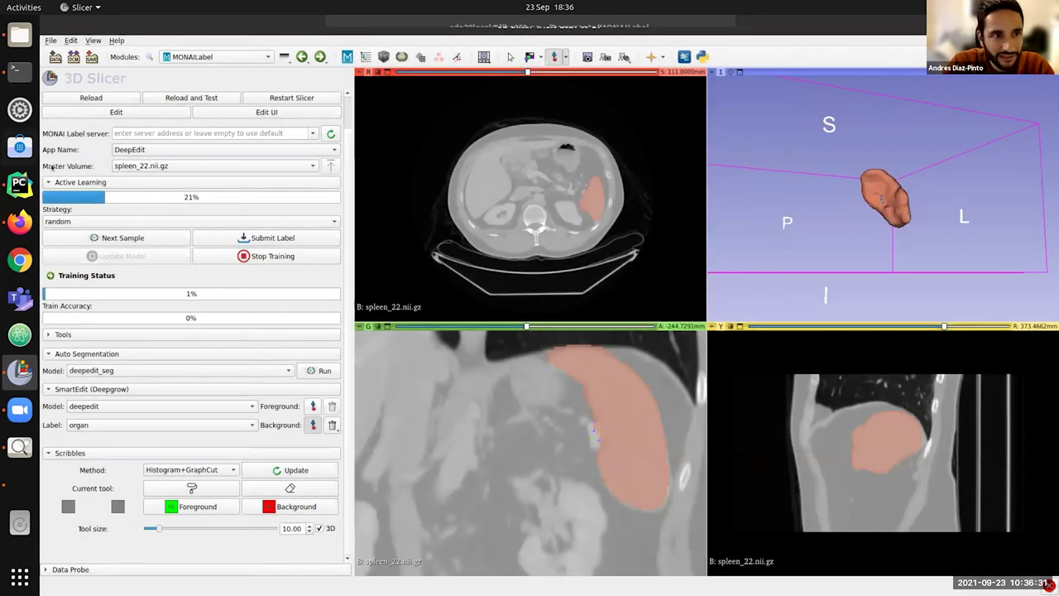
key("alt+Tab")
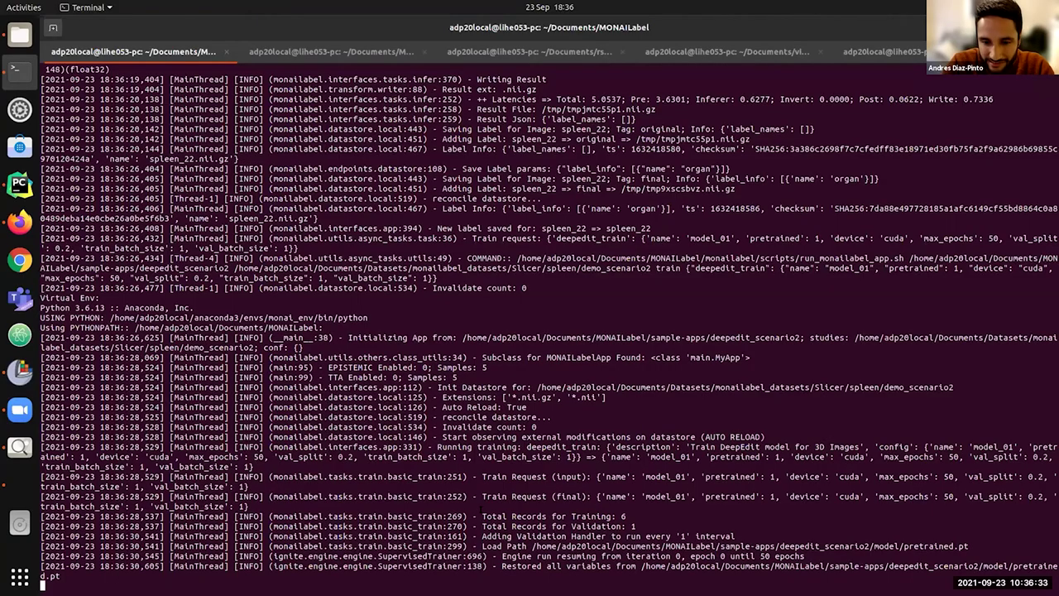
Note the Total Records for Training line, then stop the running training task and confirm.
left_click_drag(482, 516, 625, 517)
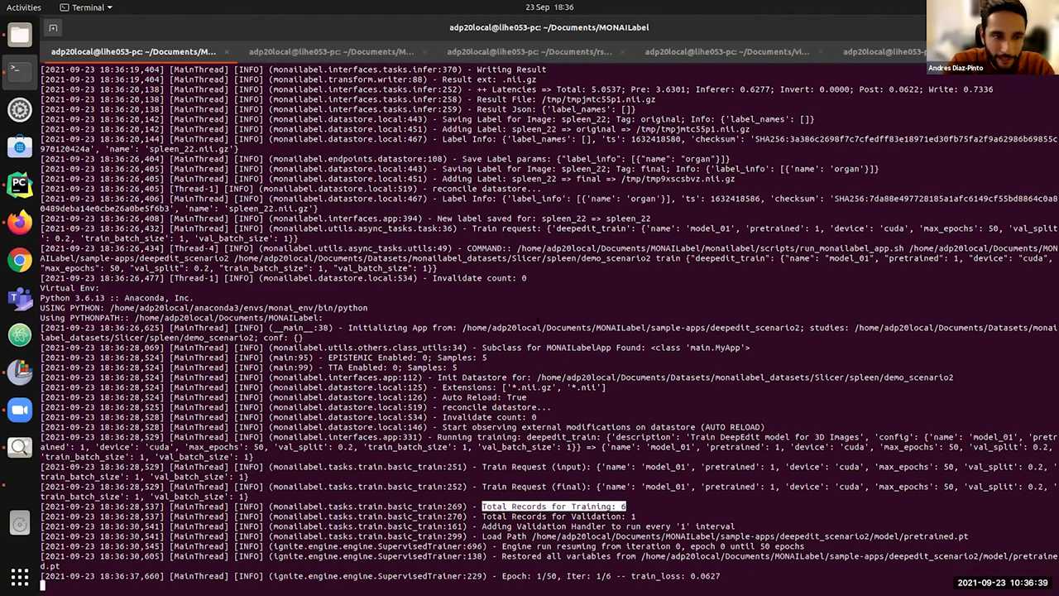
left_click(20, 372)
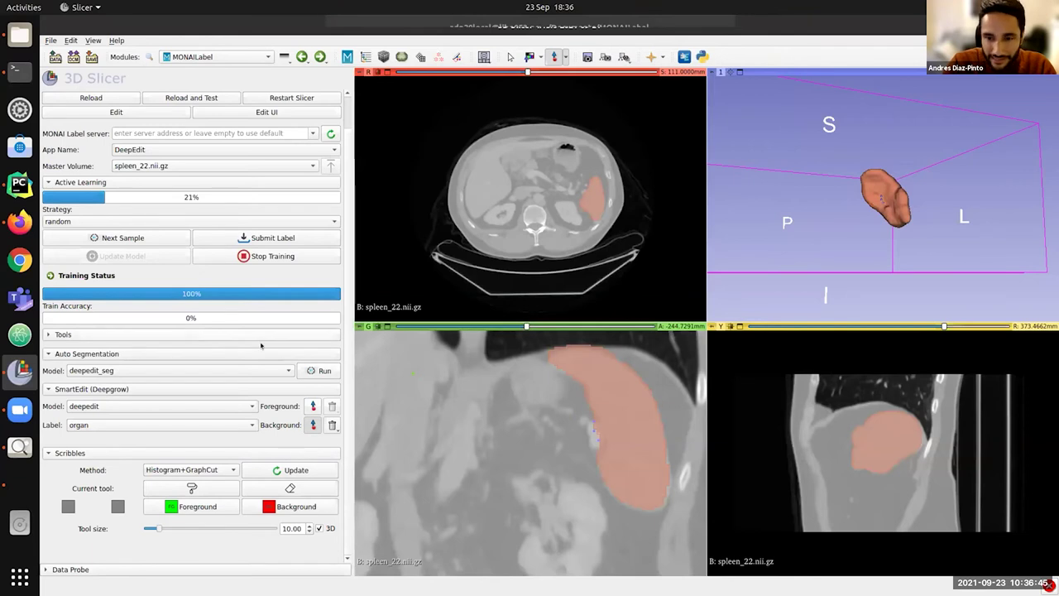
left_click(277, 257)
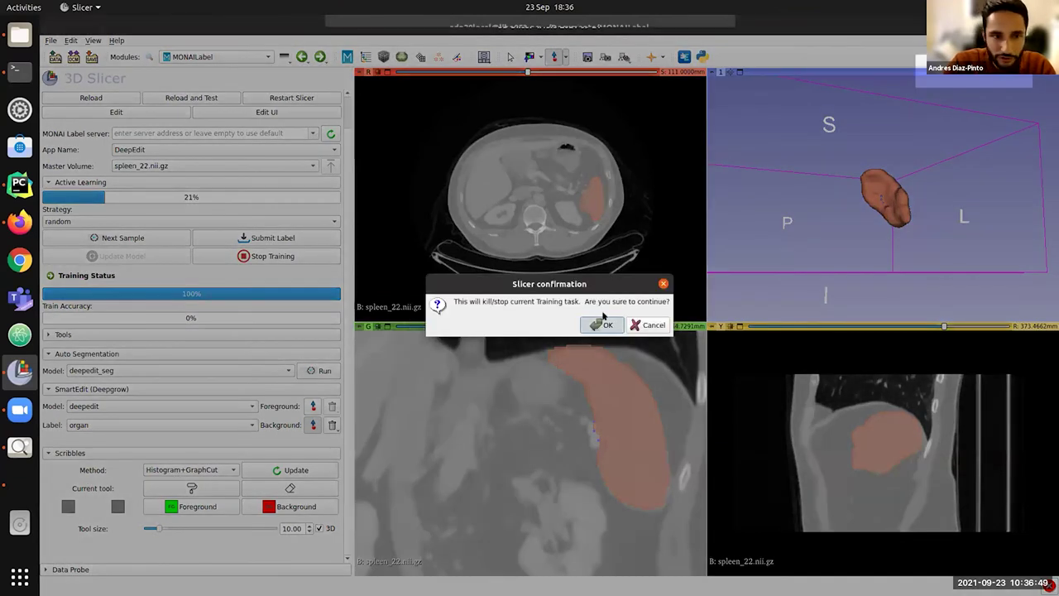
left_click(601, 388)
key("alt+Tab")
Change the epistemic_enabled default from false to true in deepedit/main.py.
scroll(484, 358, "up", 10)
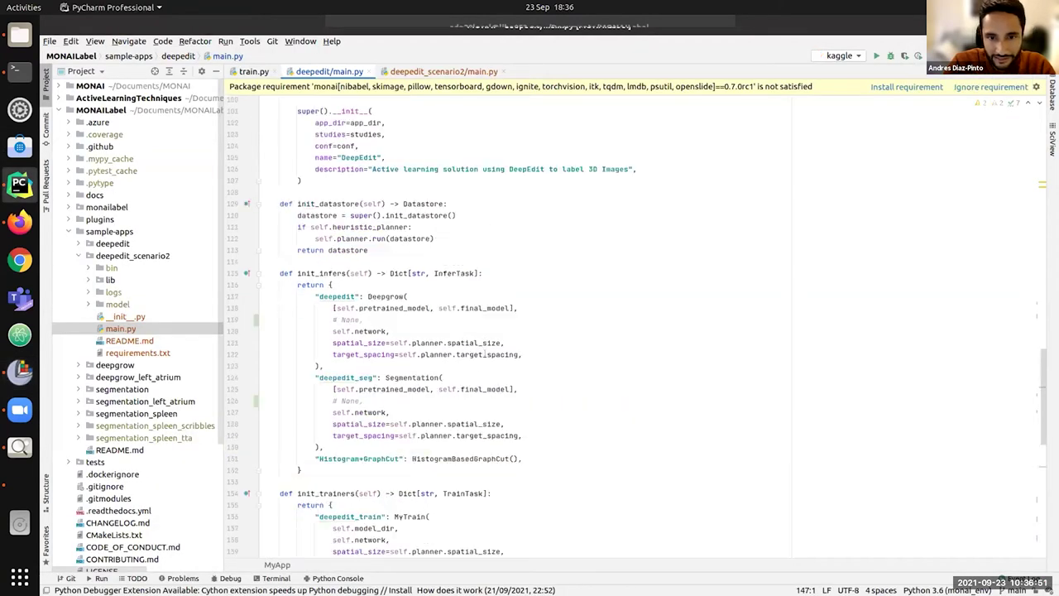
scroll(484, 358, "up", 5)
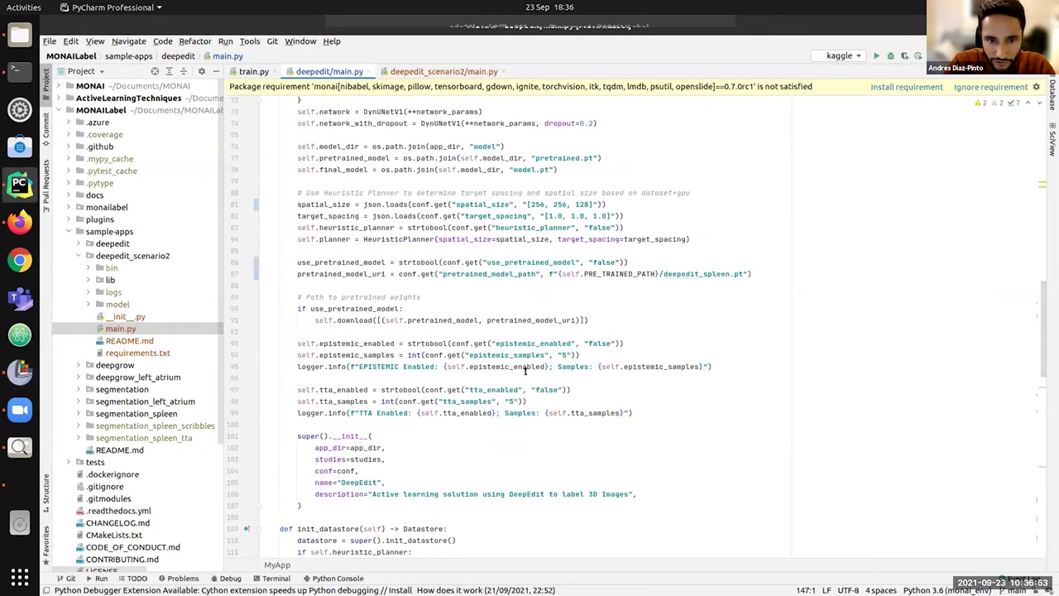
left_click(603, 343)
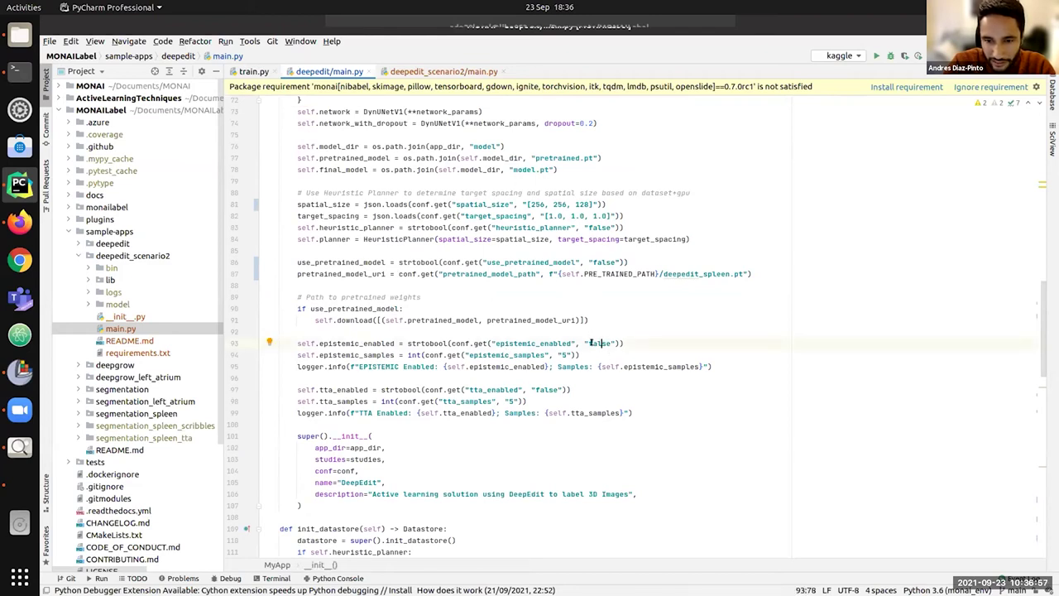
double_click(596, 342)
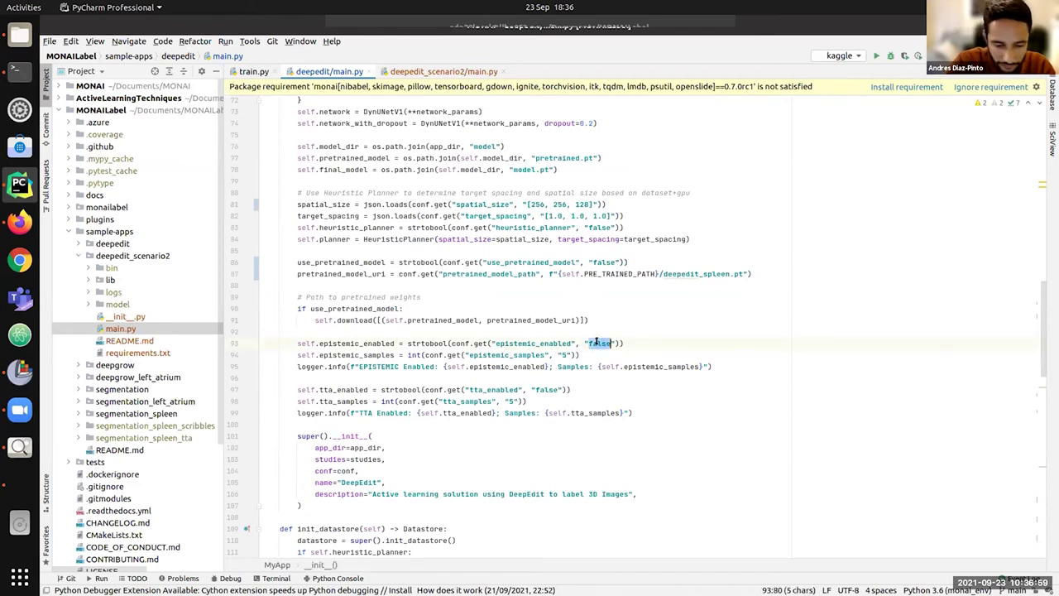
type("true")
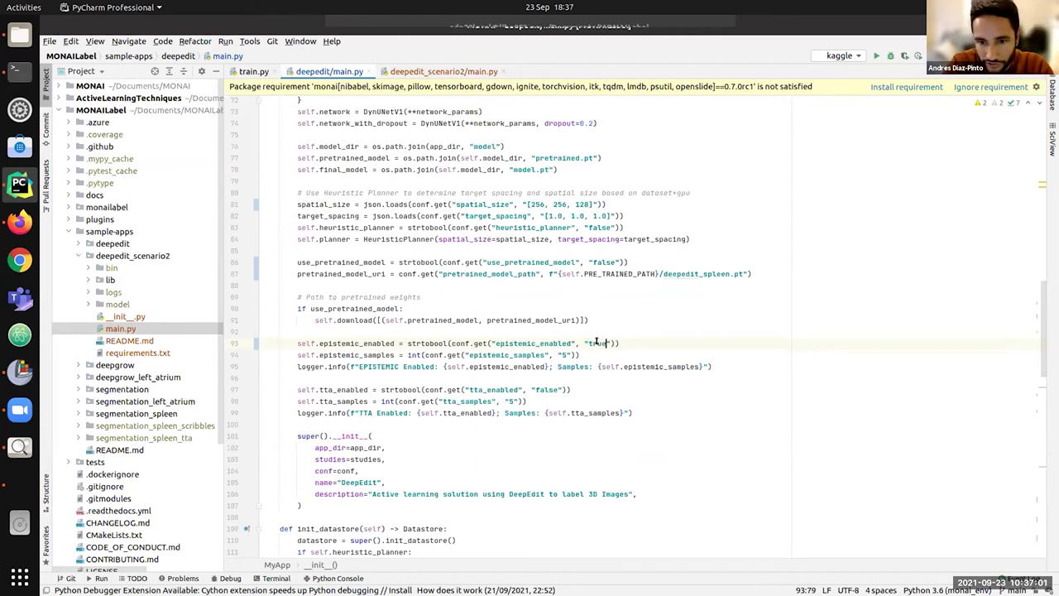
left_click(631, 337)
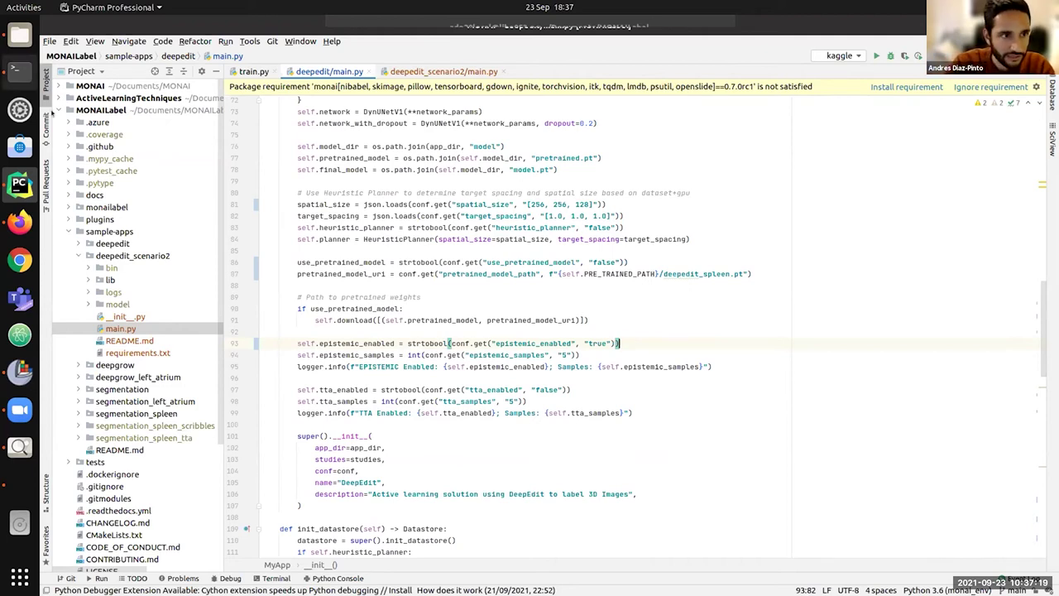
Set epistemic_enabled to true in deepedit_scenario2/main.py and stop the running MONAI Label server.
left_click(444, 72)
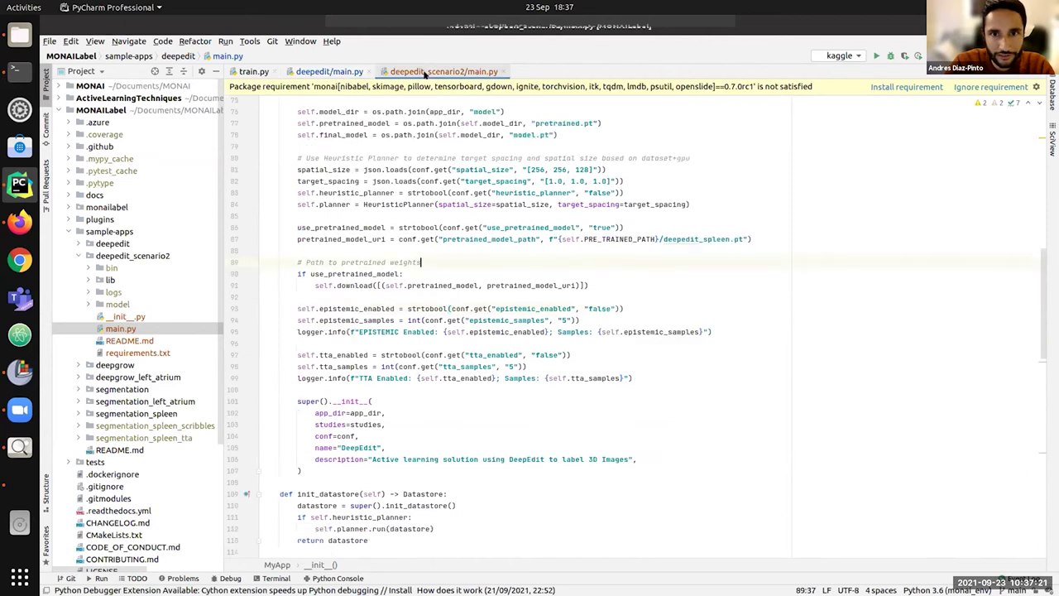
scroll(551, 362, "up", 3)
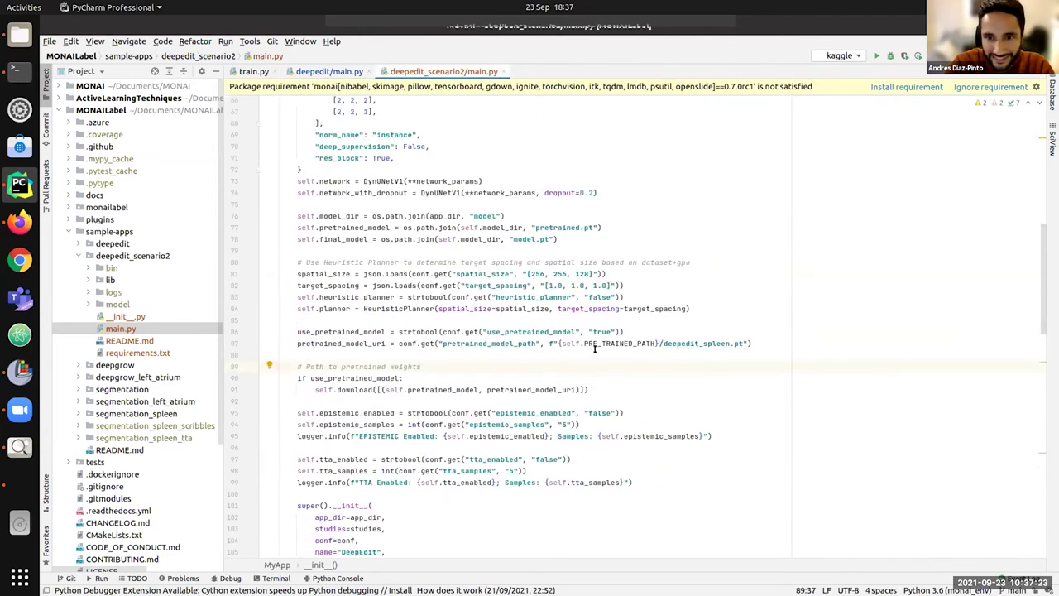
double_click(599, 412)
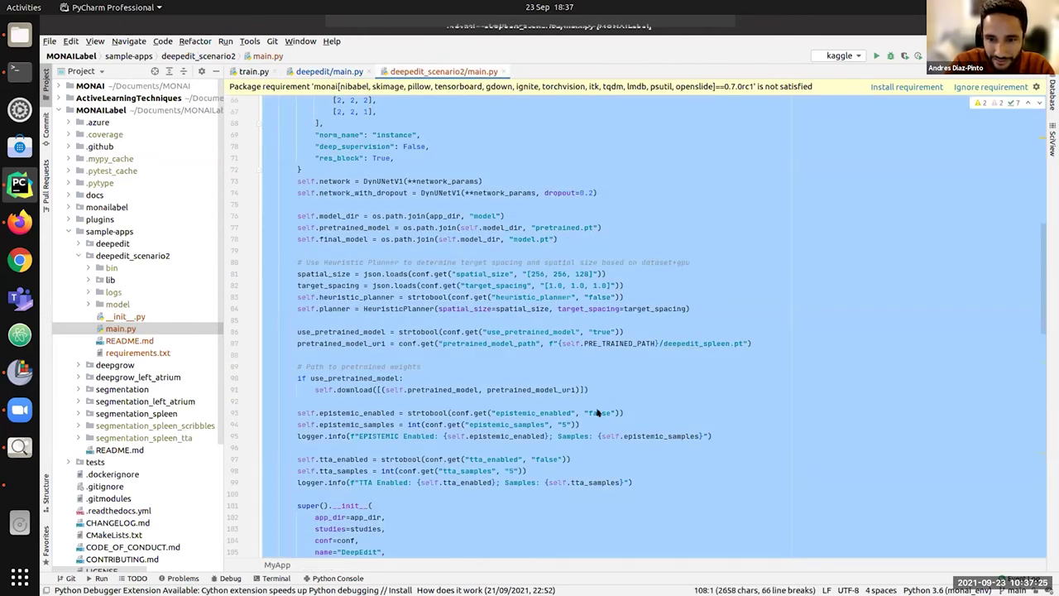
type("true")
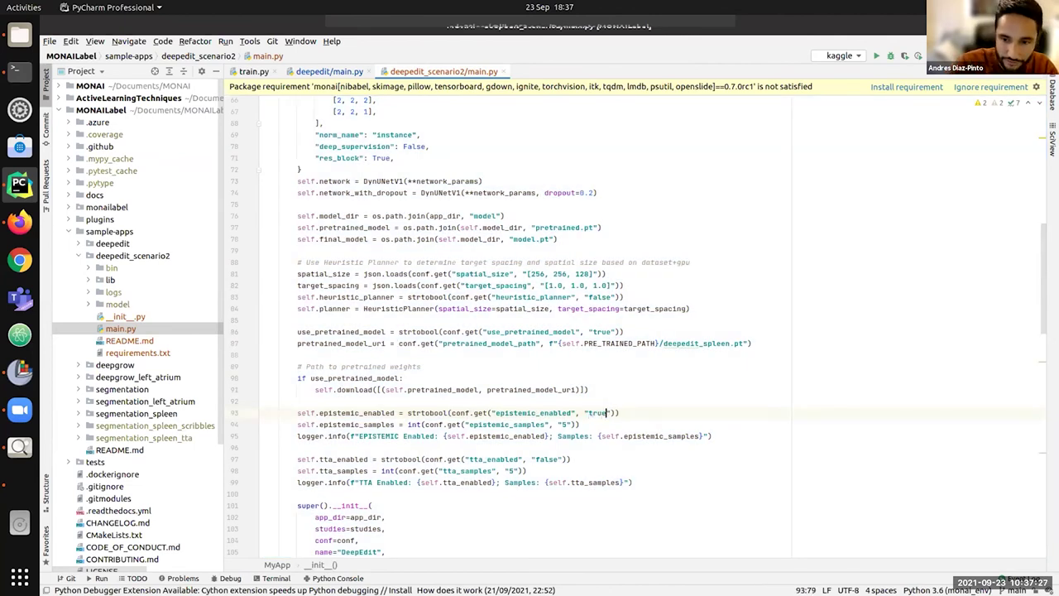
left_click(613, 389)
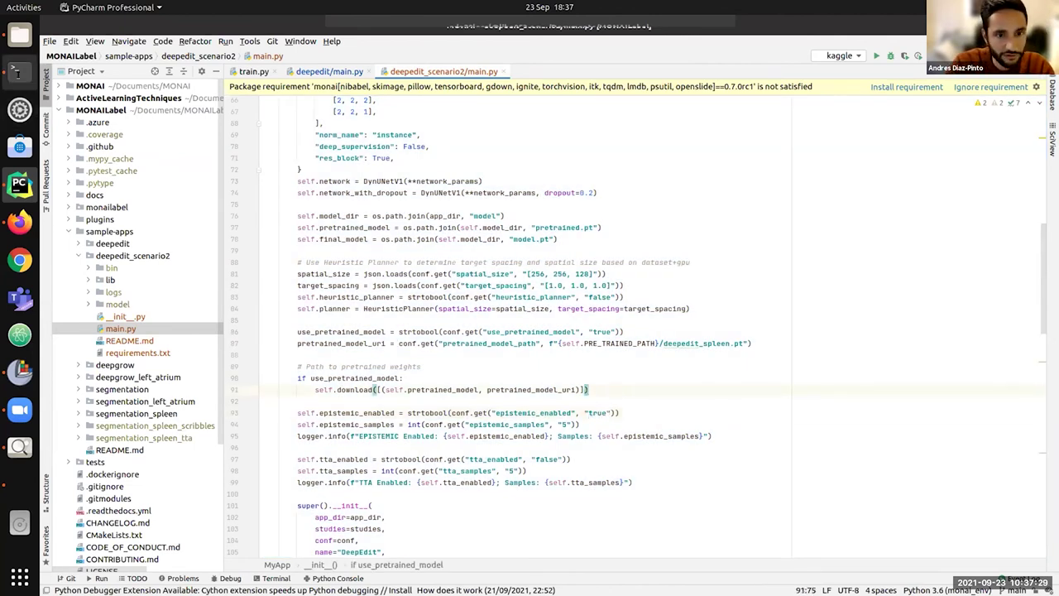
key("alt+Tab")
key("ctrl+c")
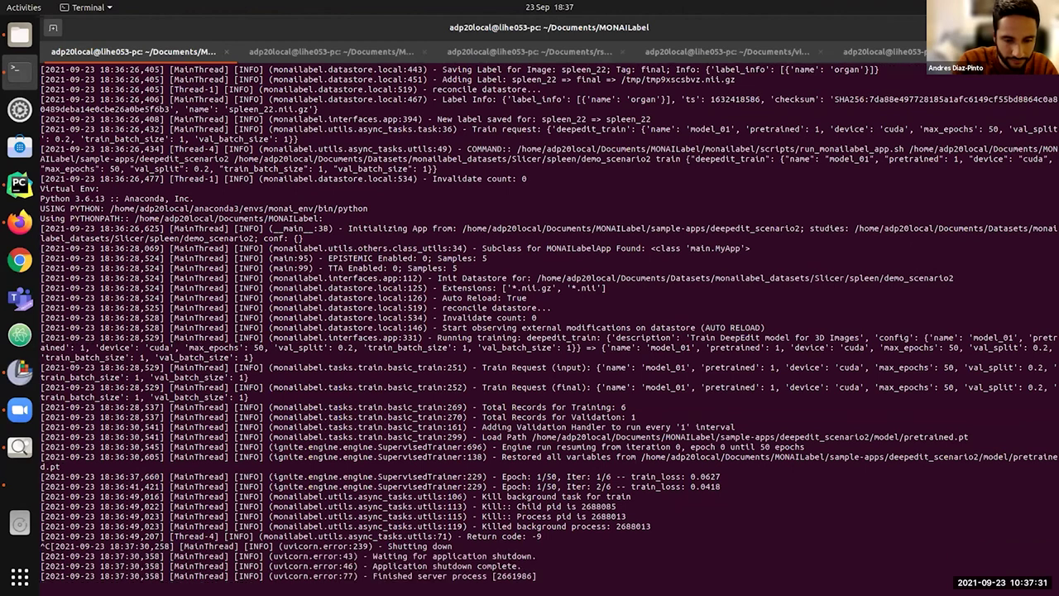
Clear the terminal and rerun the previous start_server command.
key("ctrl+l")
key("Up")
key("Return")
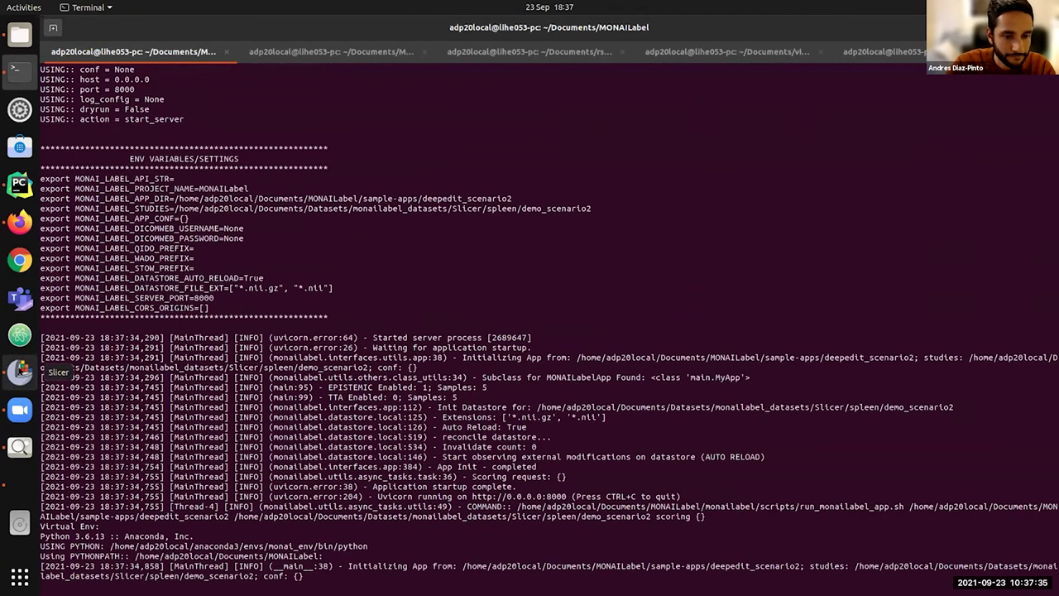
Reload MONAI Label in Slicer, refresh the server info, and choose the EPISTEMIC strategy.
left_click(20, 372)
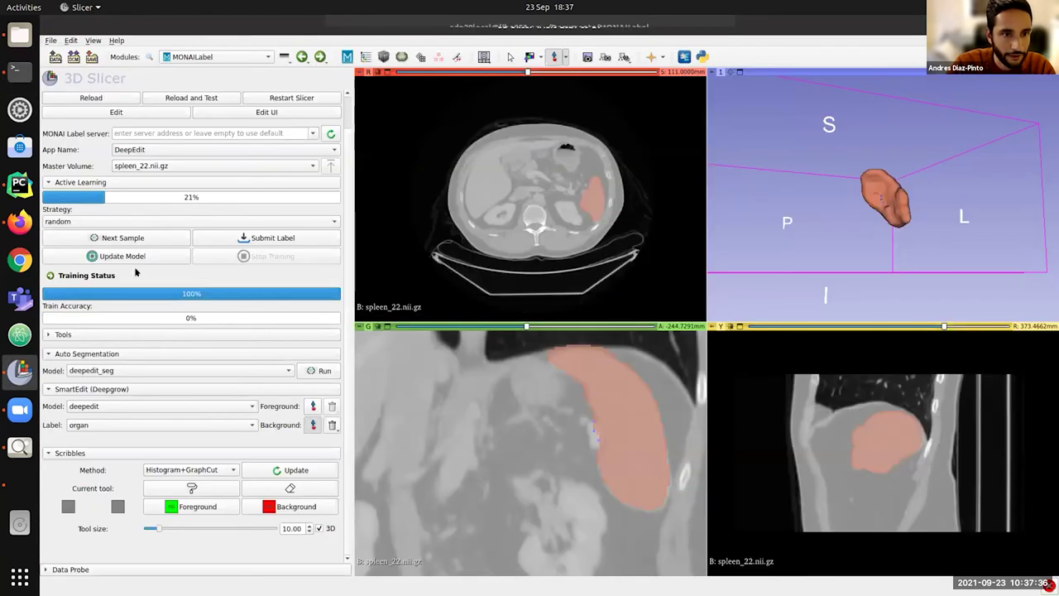
left_click(91, 98)
left_click(330, 134)
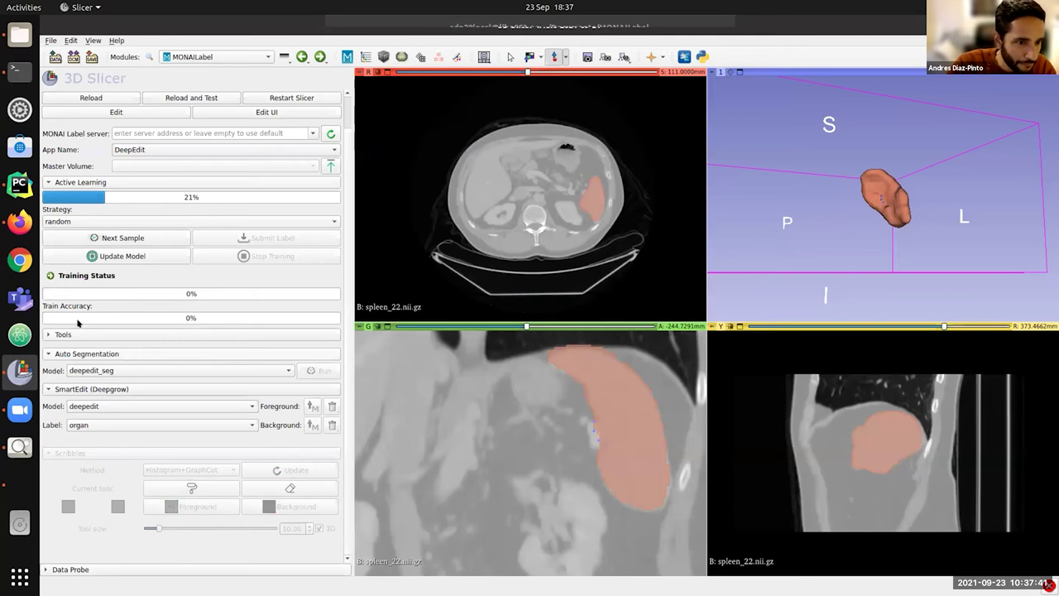
left_click(80, 222)
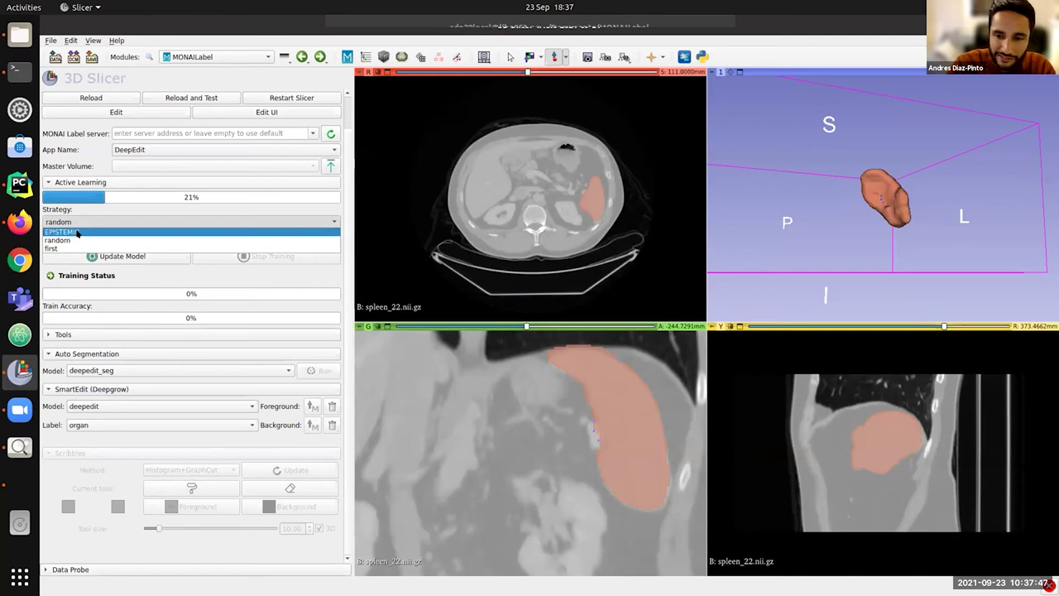
left_click(76, 232)
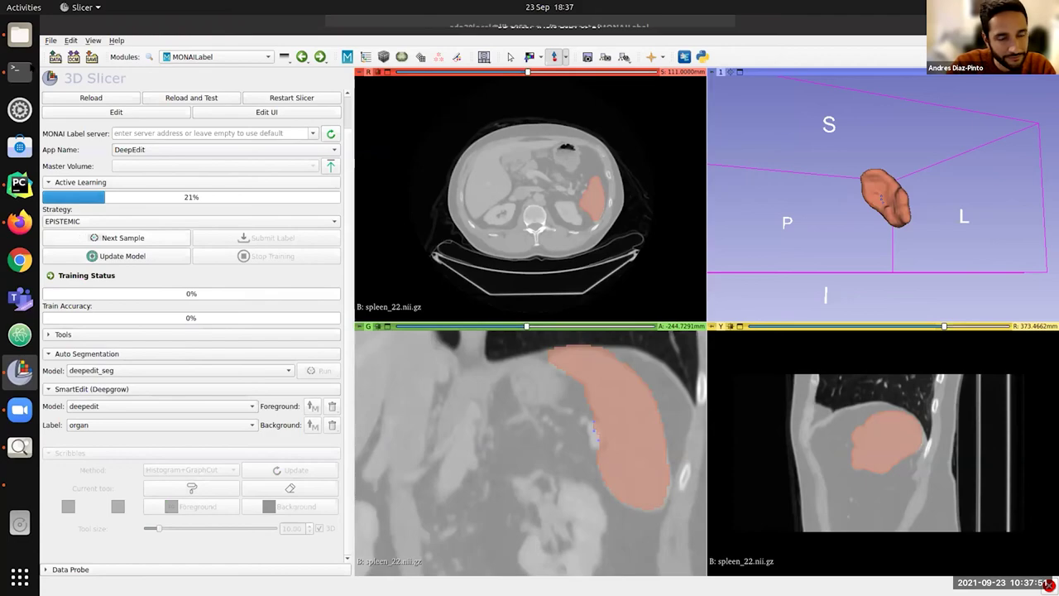
left_click(20, 70)
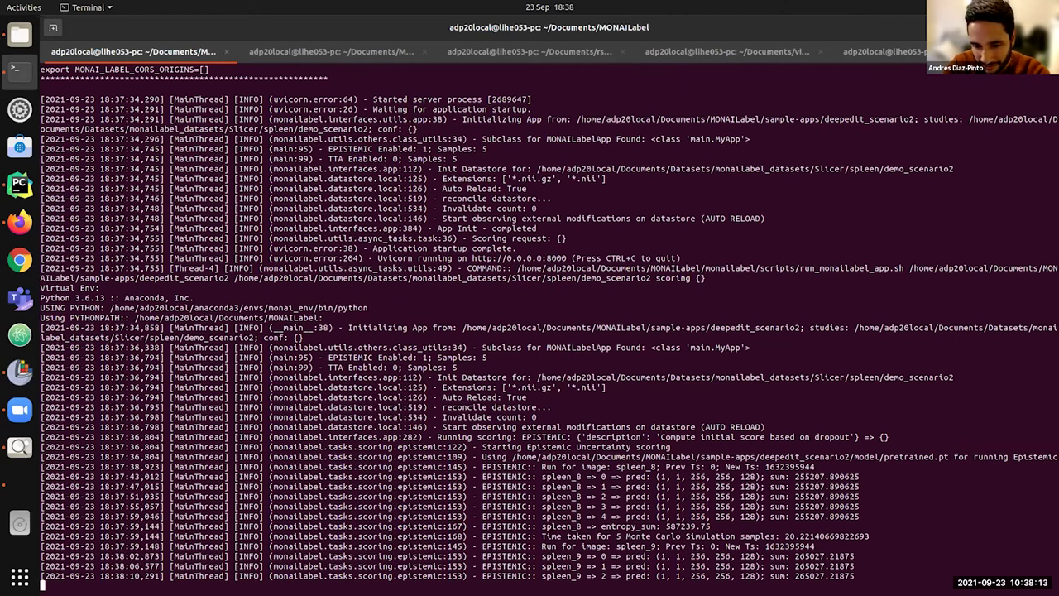
Review the spleen_8 epistemic score and Monte Carlo timing lines, then return to Slicer.
double_click(562, 527)
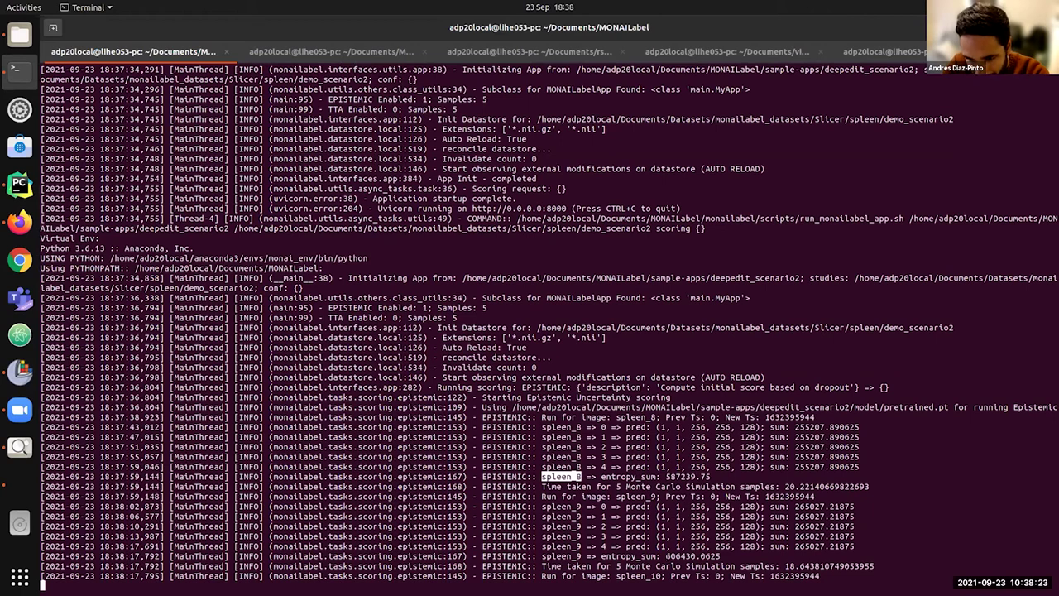
double_click(668, 556)
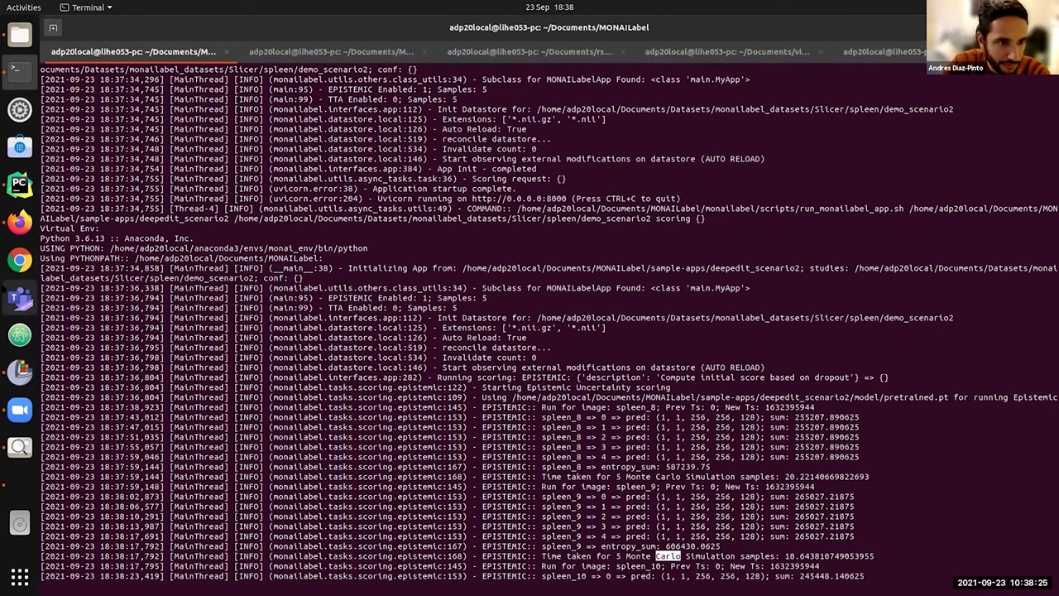
left_click(20, 372)
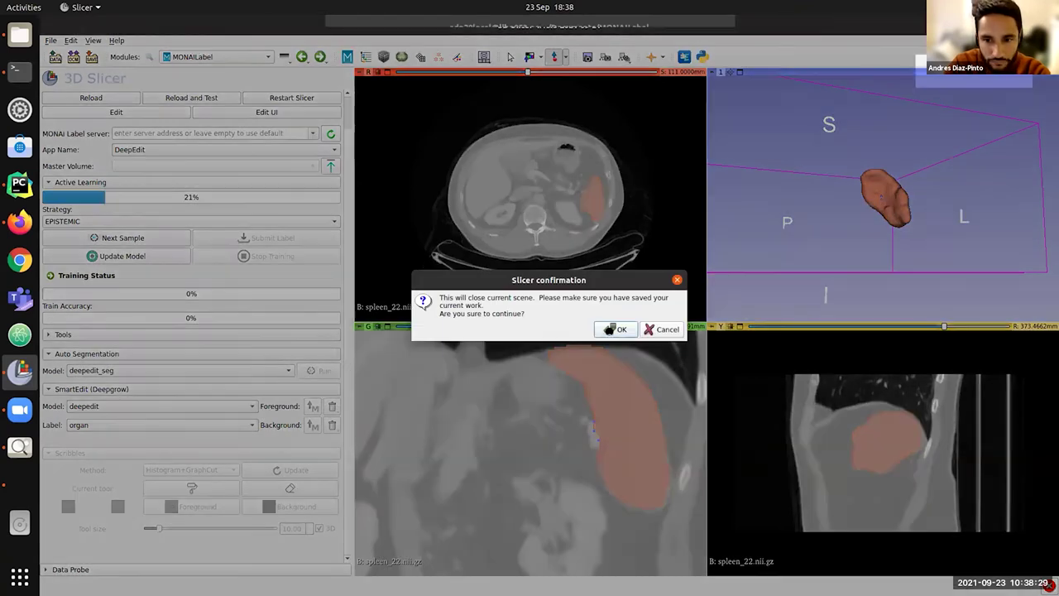
Close the spleen_22 scene to load spleen_9 and auto-segment it with deepedit_seg.
left_click(614, 329)
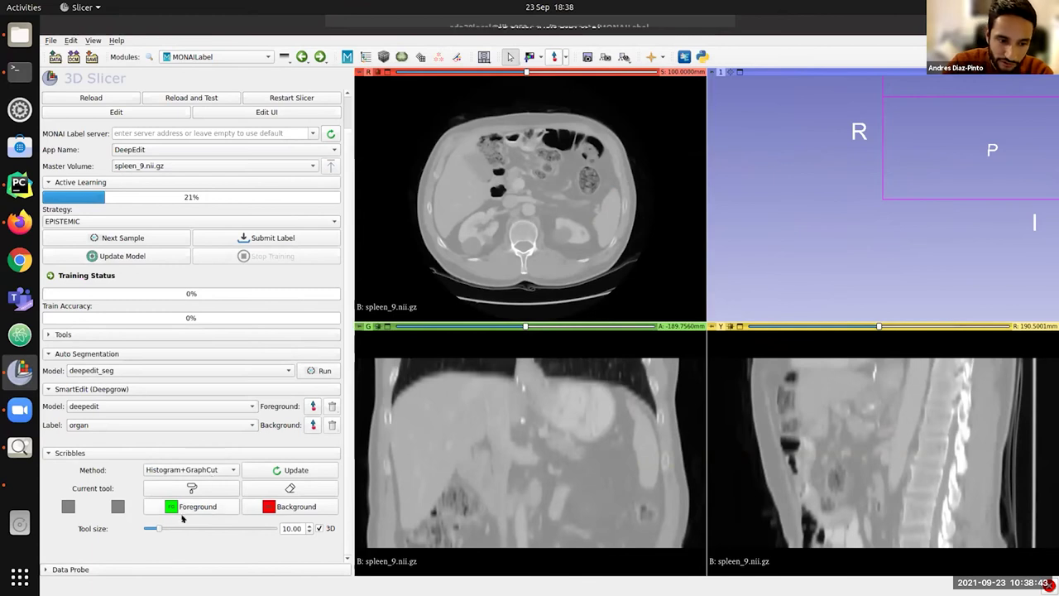
left_click(306, 370)
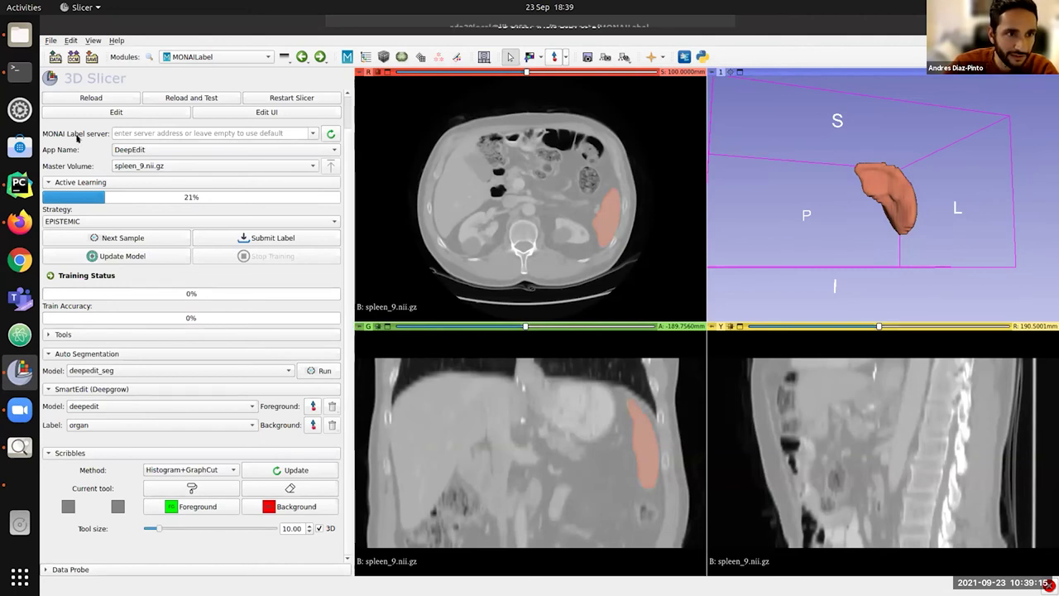
Stop the server, clear the terminal, and uncomment the recalled deepedit_scenario2 dicom-web start_server command.
left_click(20, 70)
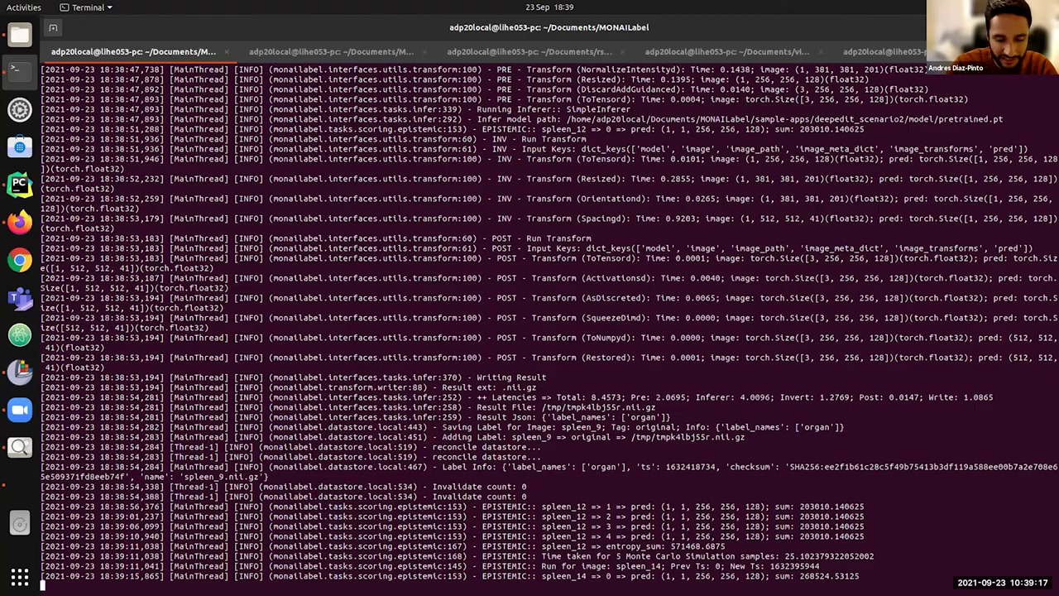
key("ctrl+c")
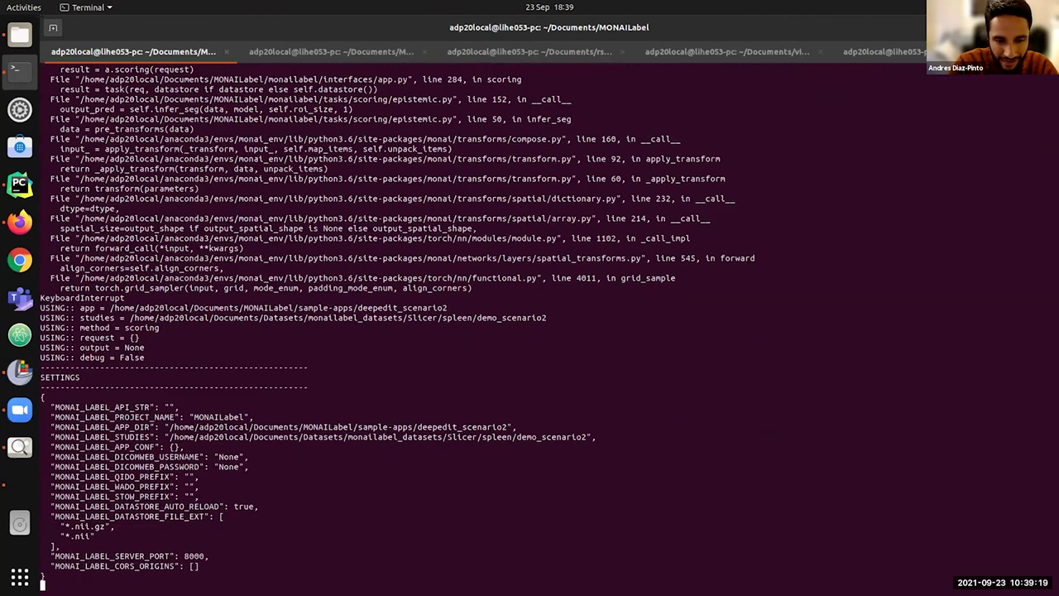
key("ctrl+l")
key("Up")
key("Up")
key("Up")
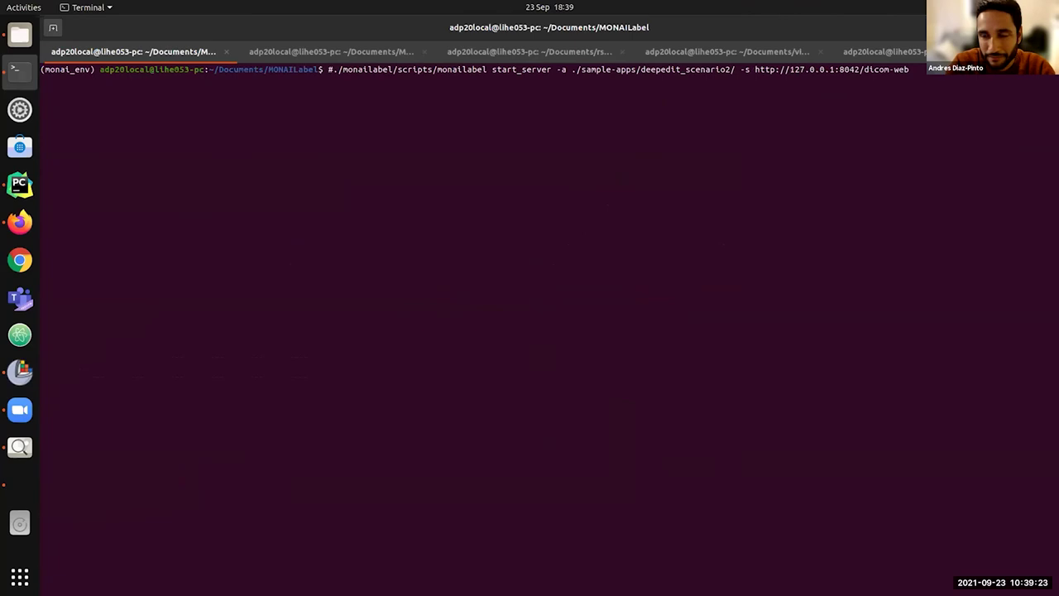
key("Home")
key("Delete")
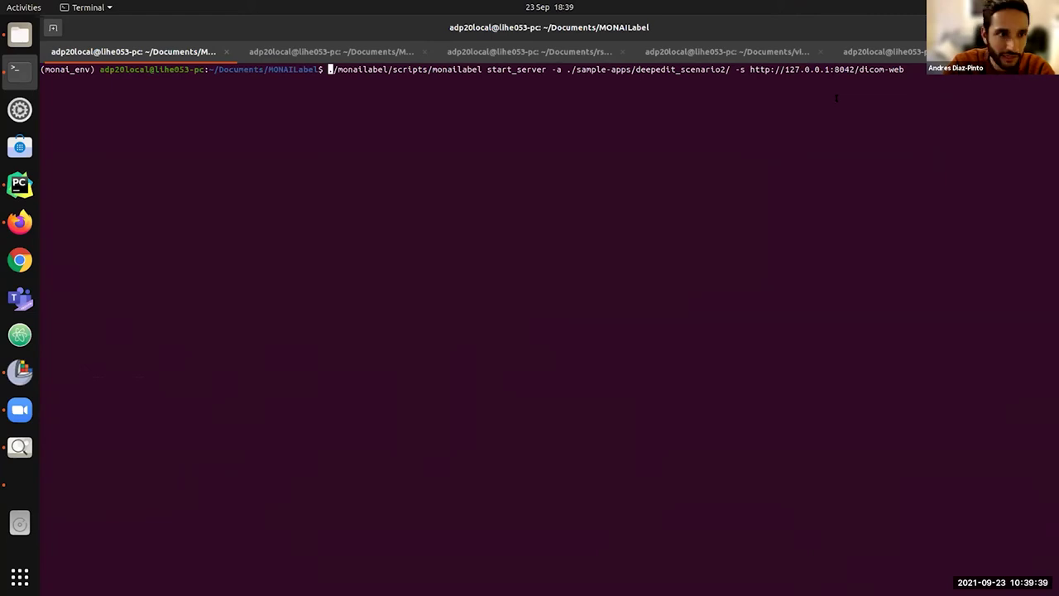
left_click(20, 222)
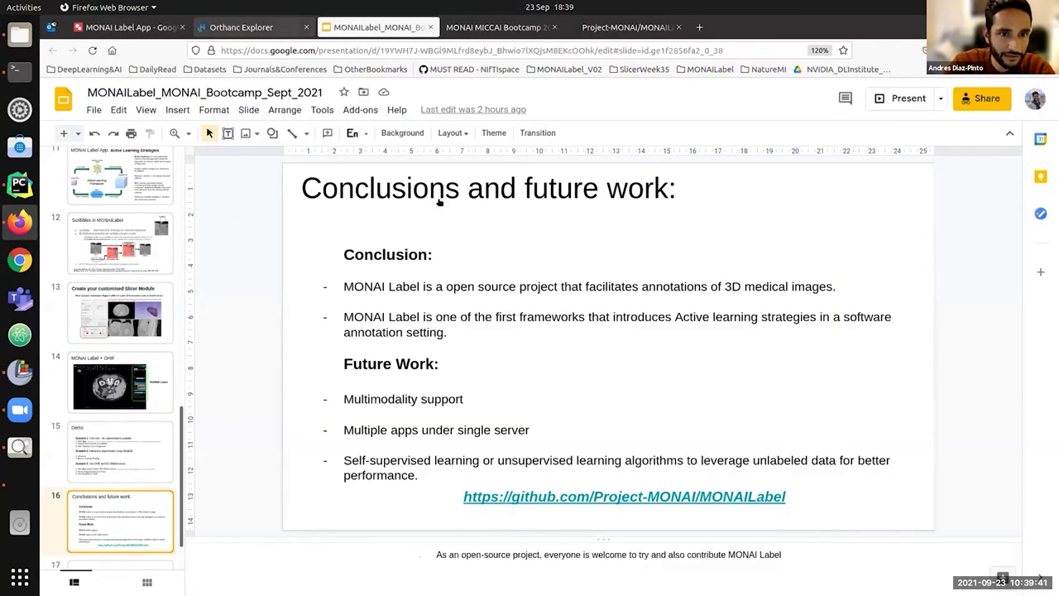
In Orthanc Explorer, list all stored patients and then all stored studies.
key("ctrl+Page_Up")
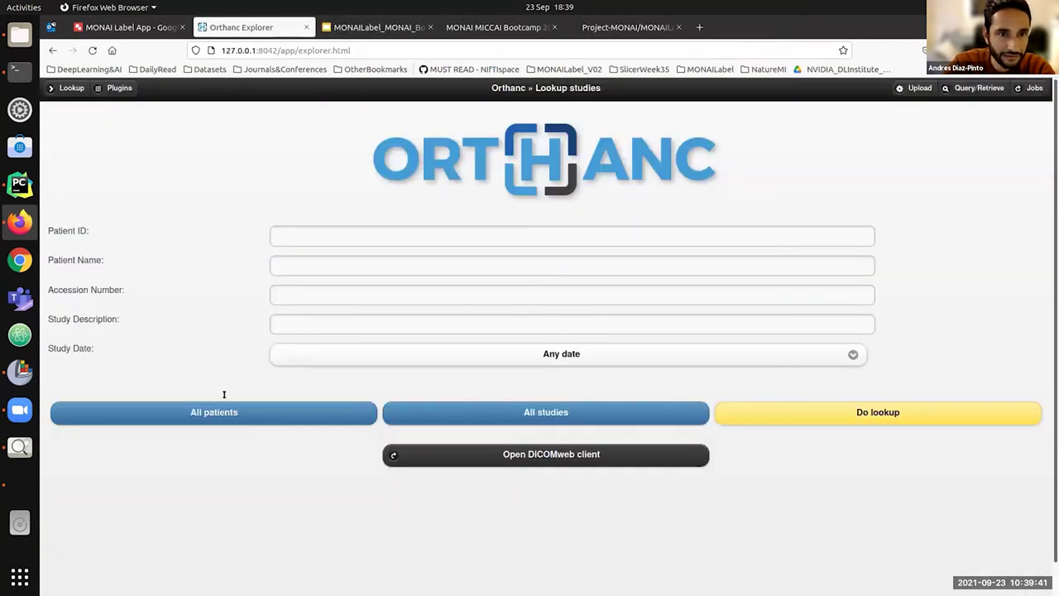
left_click(93, 52)
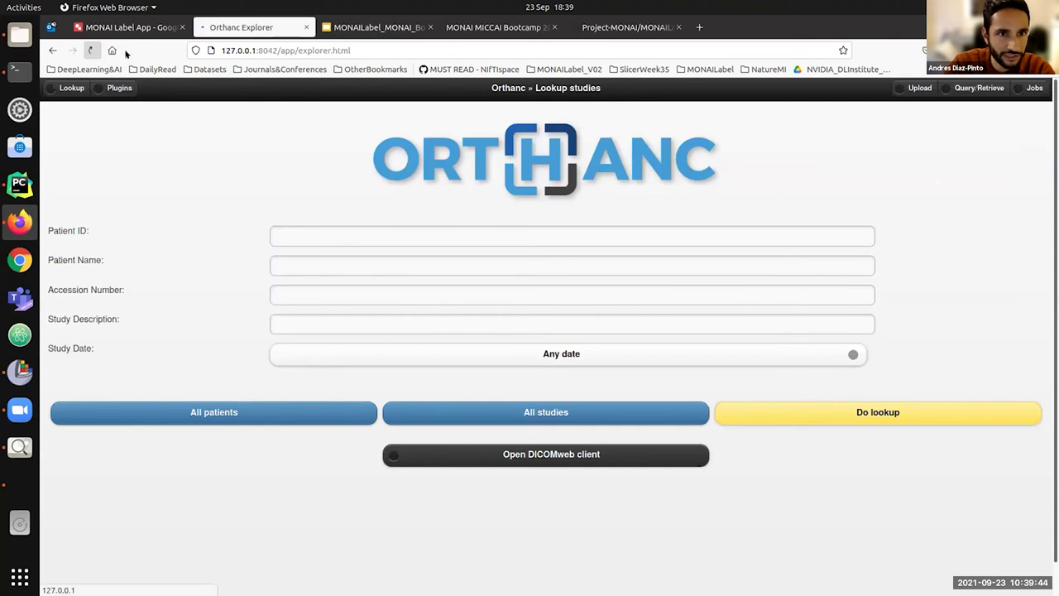
left_click(207, 407)
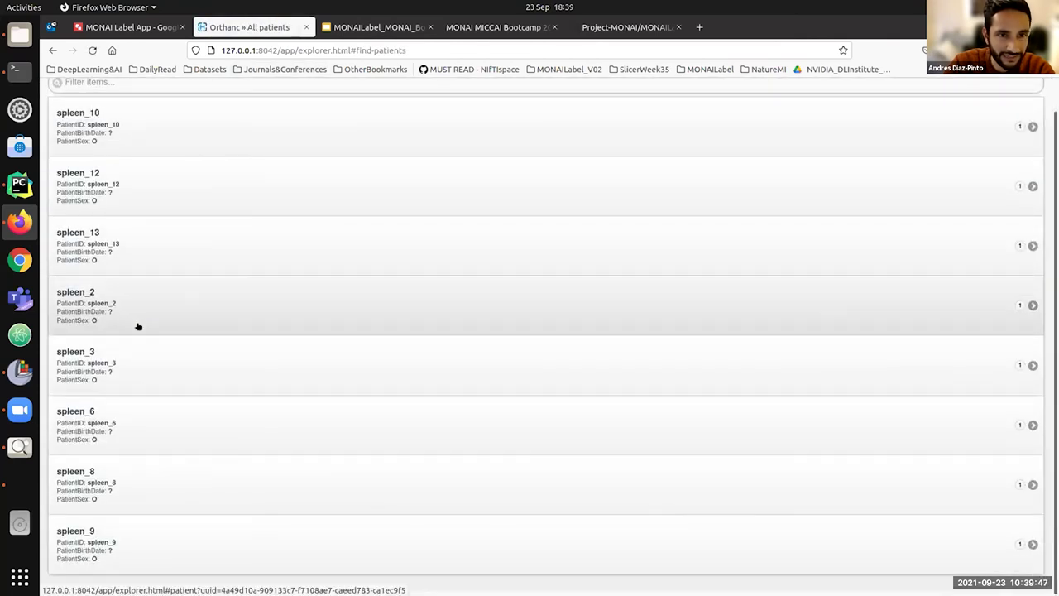
left_click(72, 87)
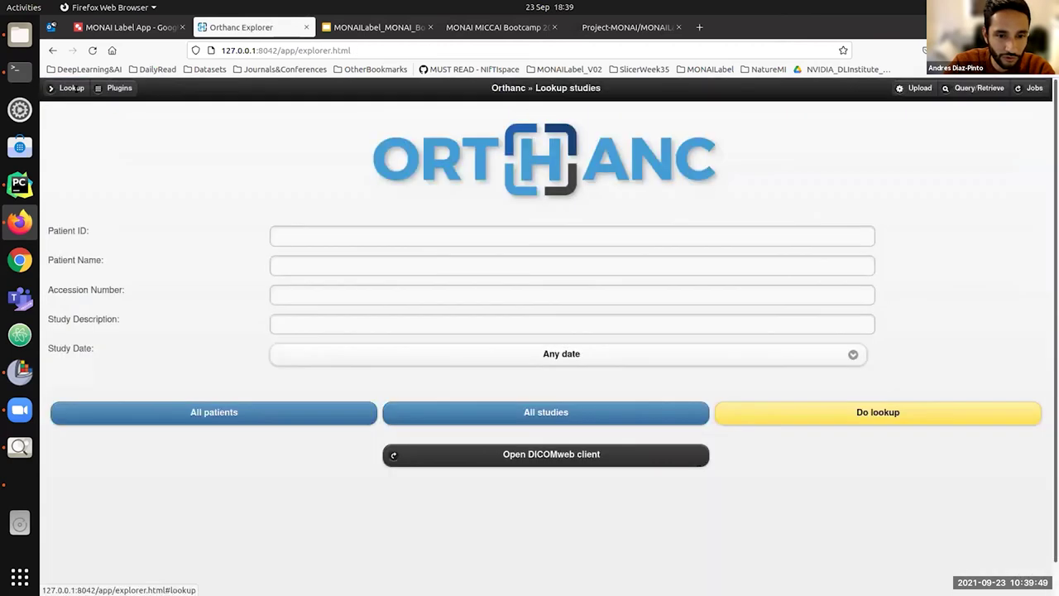
left_click(518, 421)
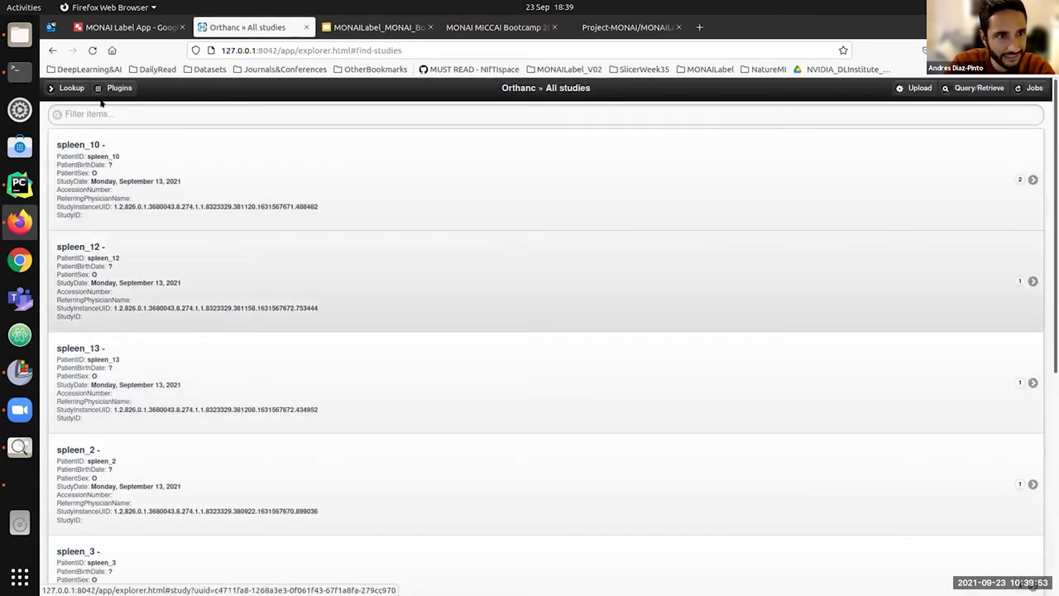
left_click(72, 88)
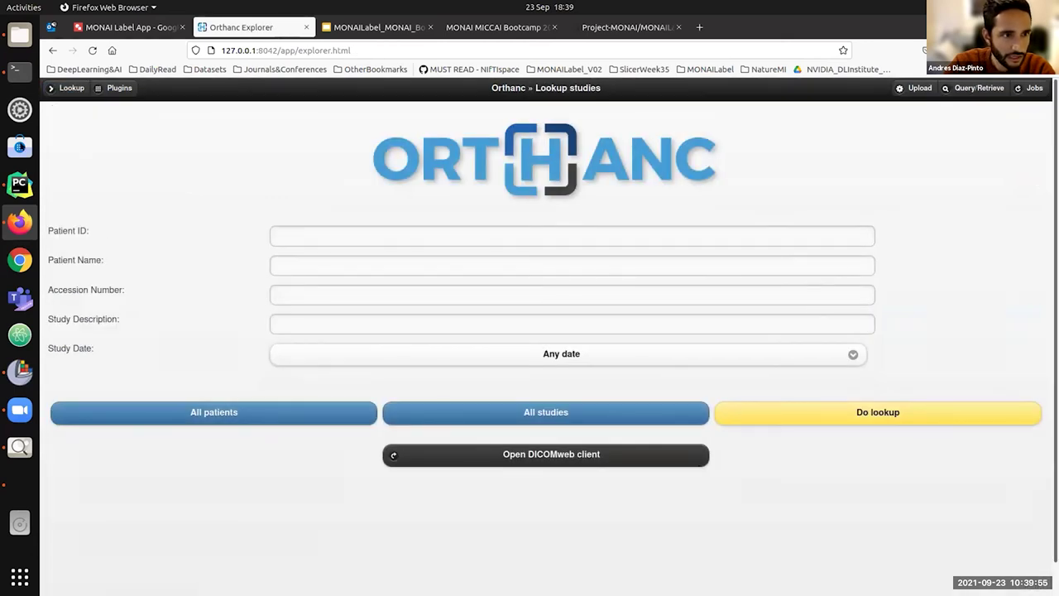
Start the MONAI Label server in the Terminal with the start_server command against Orthanc's DICOMweb store.
left_click(20, 69)
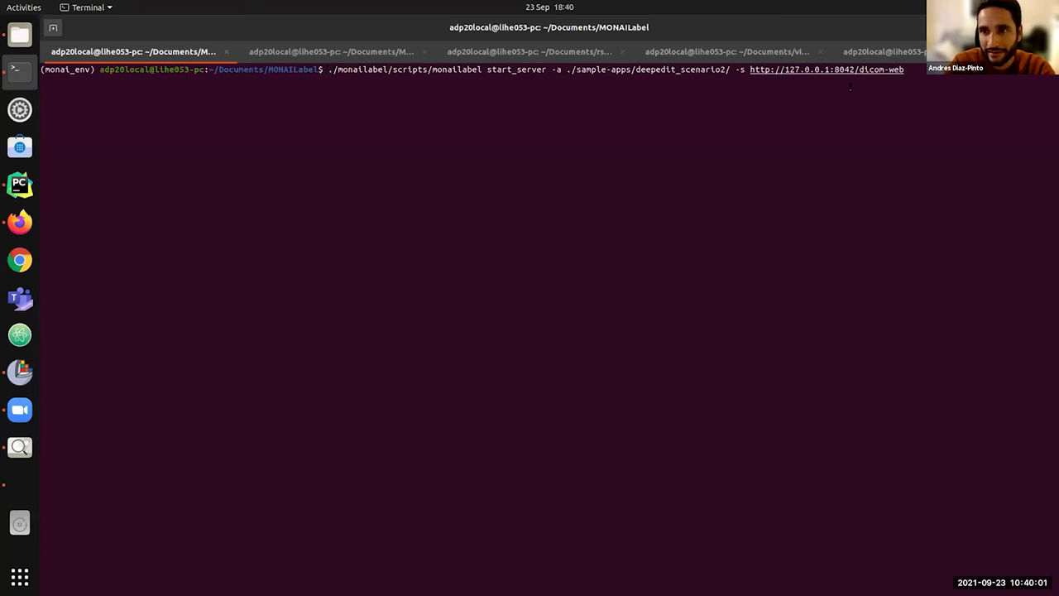
key("Return")
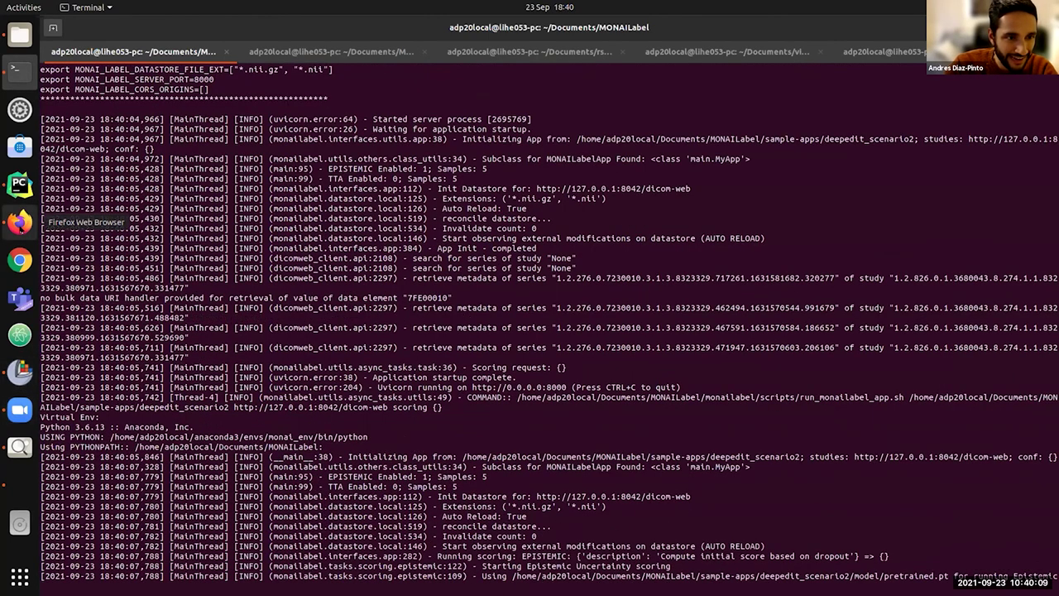
left_click(21, 224)
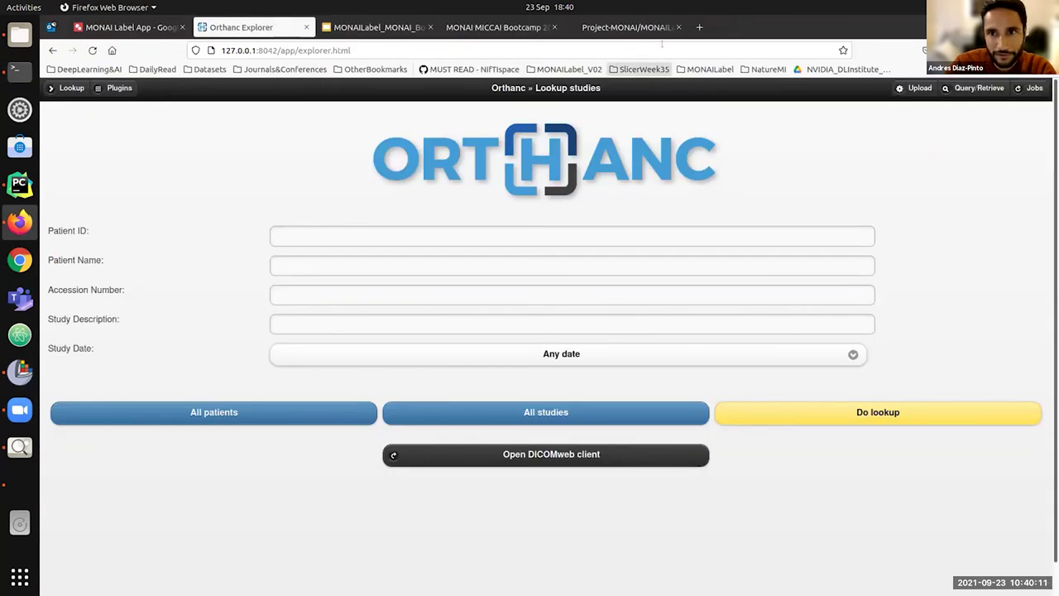
In the MONAI Label GitHub README, select the ./build.sh part of the OHIF command.
left_click(629, 27)
scroll(745, 354, "up", 2)
scroll(743, 352, "down", 2)
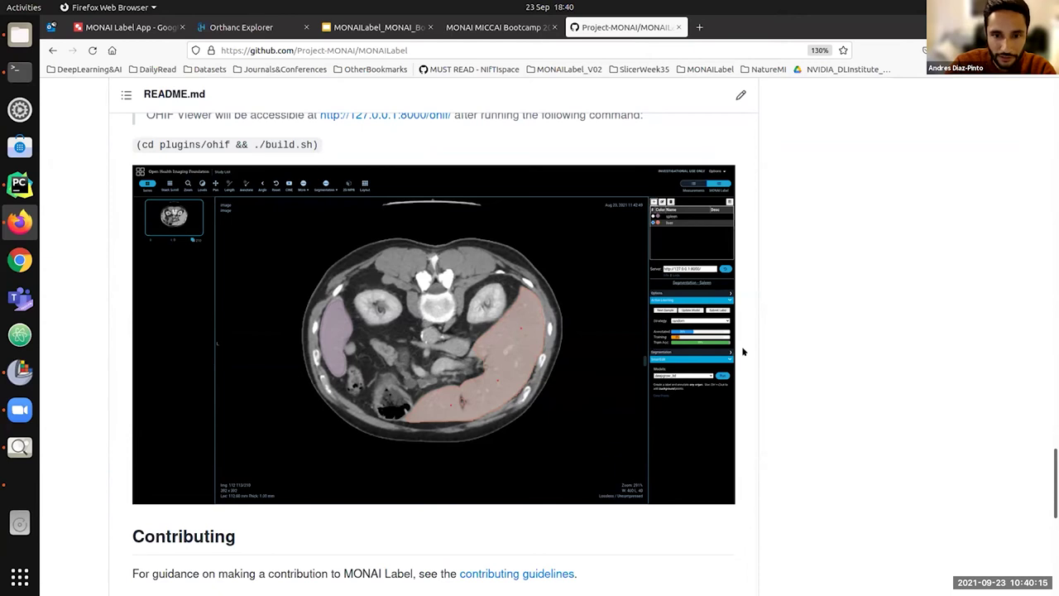
scroll(743, 352, "up", 2)
left_click_drag(137, 310, 314, 310)
left_click(317, 309)
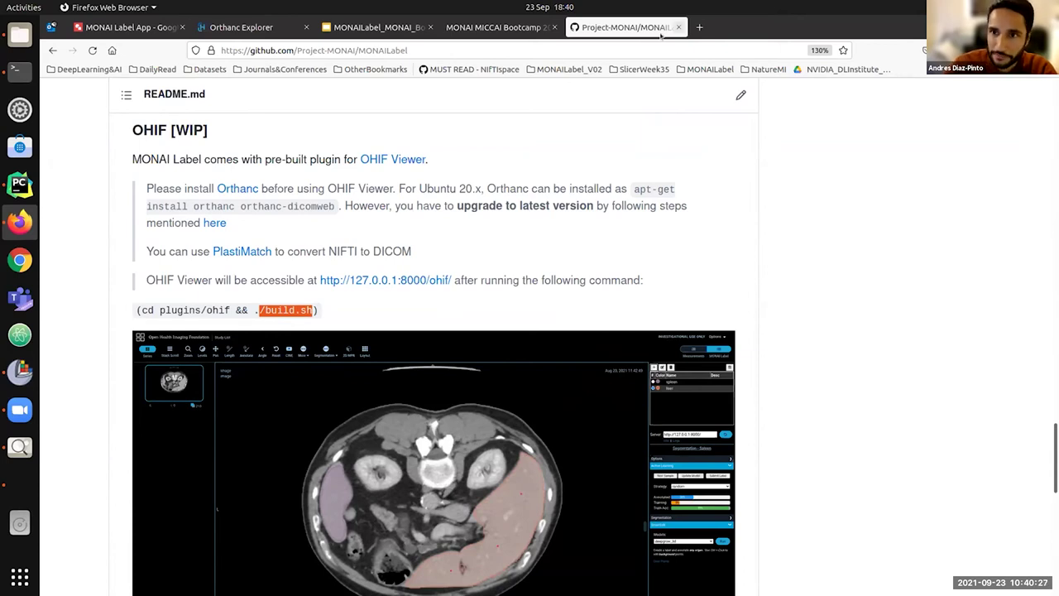
Load the MONAI Label server's API page at 127.0.0.1:8000 in a new tab and browse it.
left_click(700, 27)
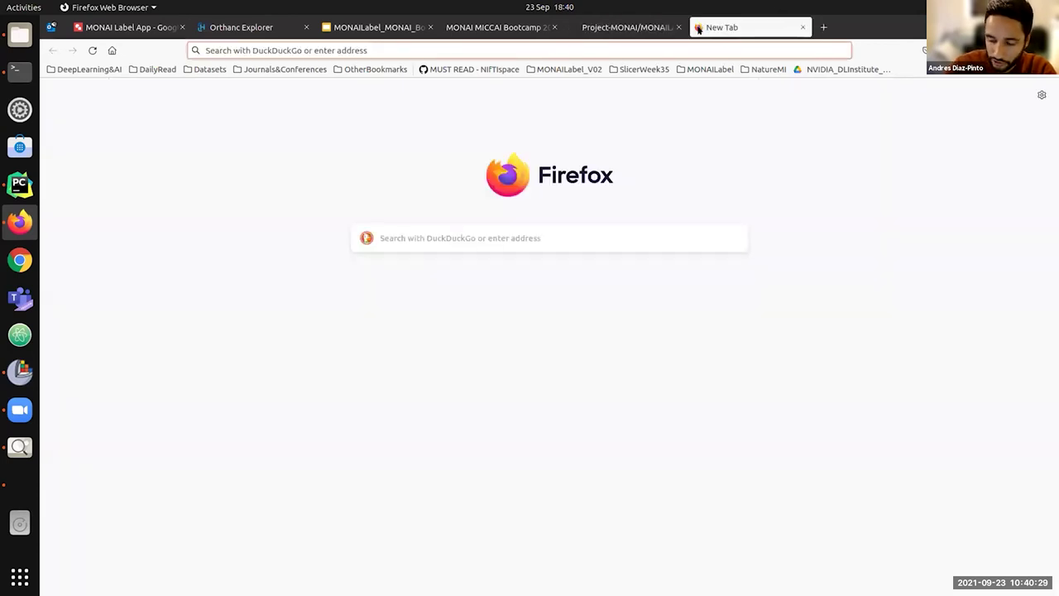
type("127")
key("Return")
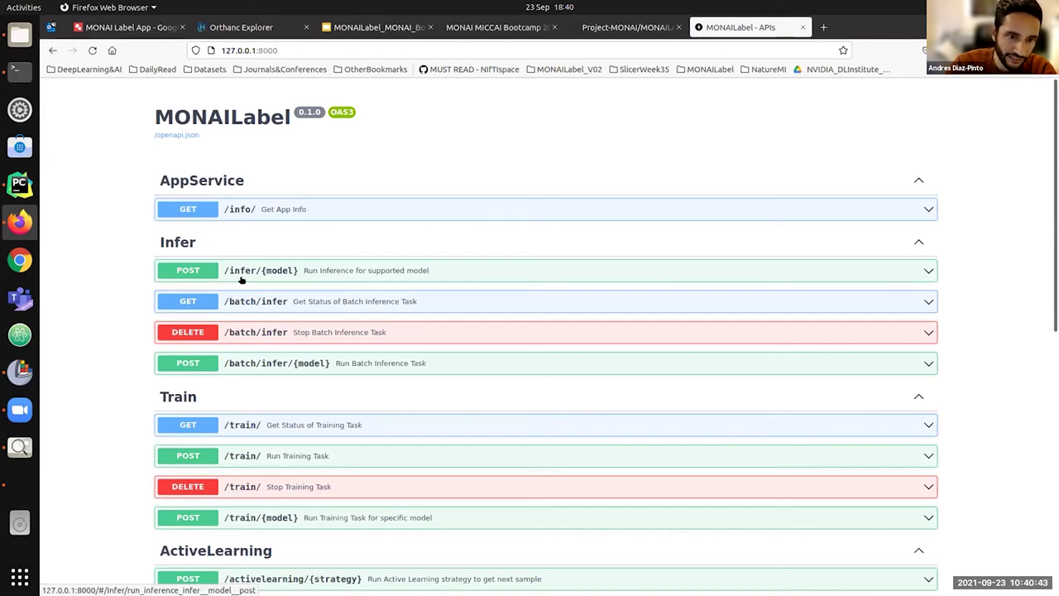
scroll(172, 377, "down", 3)
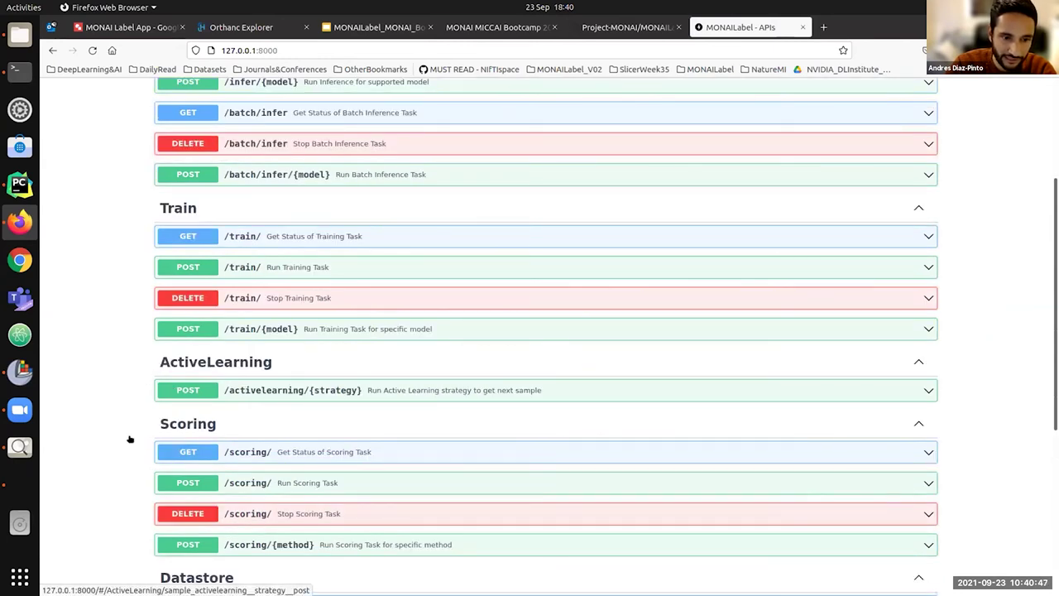
scroll(130, 438, "down", 2)
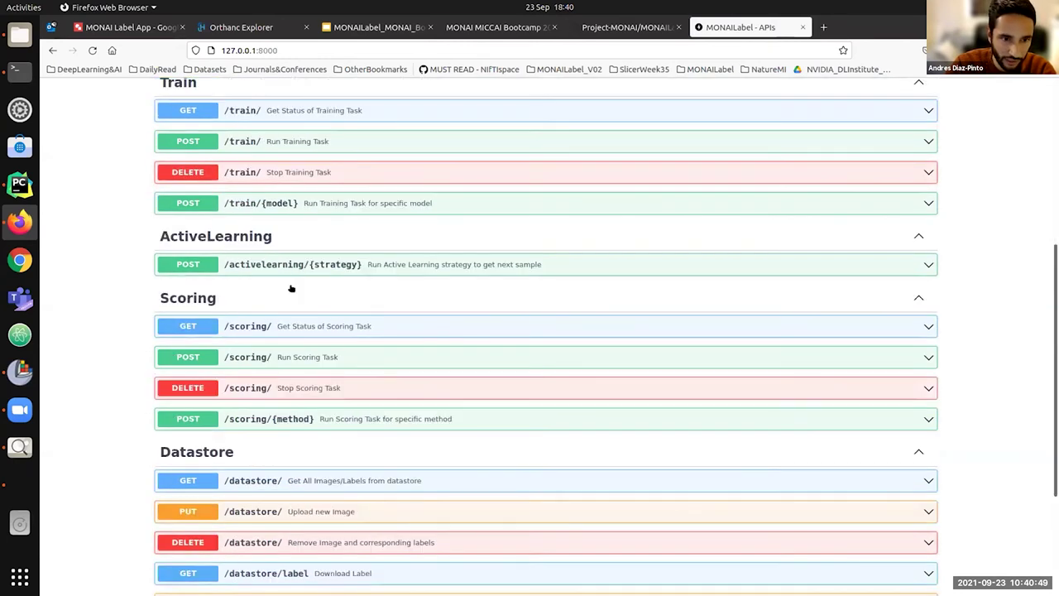
scroll(157, 403, "down", 2)
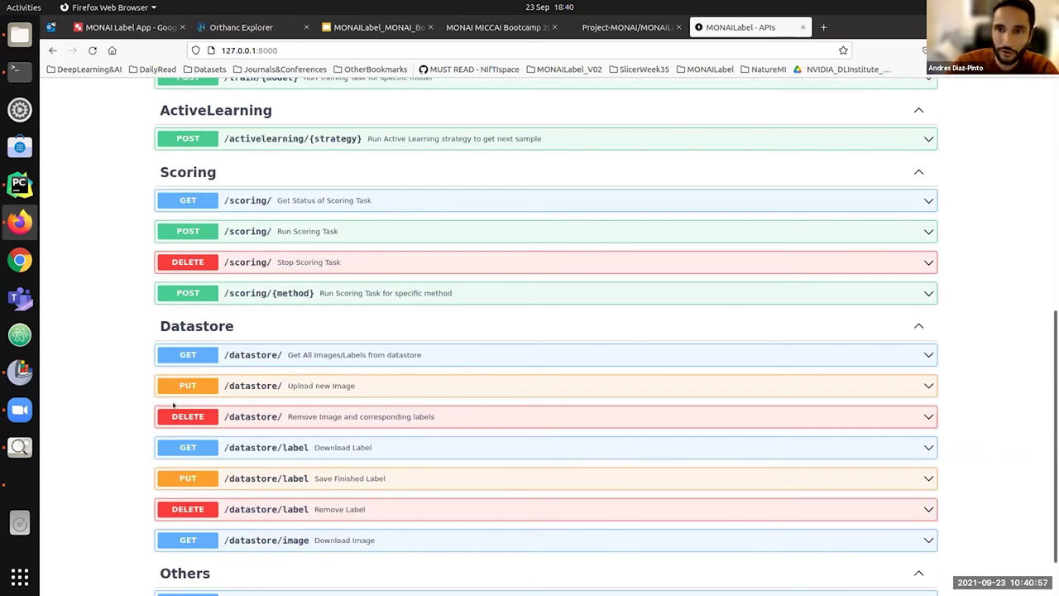
scroll(175, 387, "up", 5)
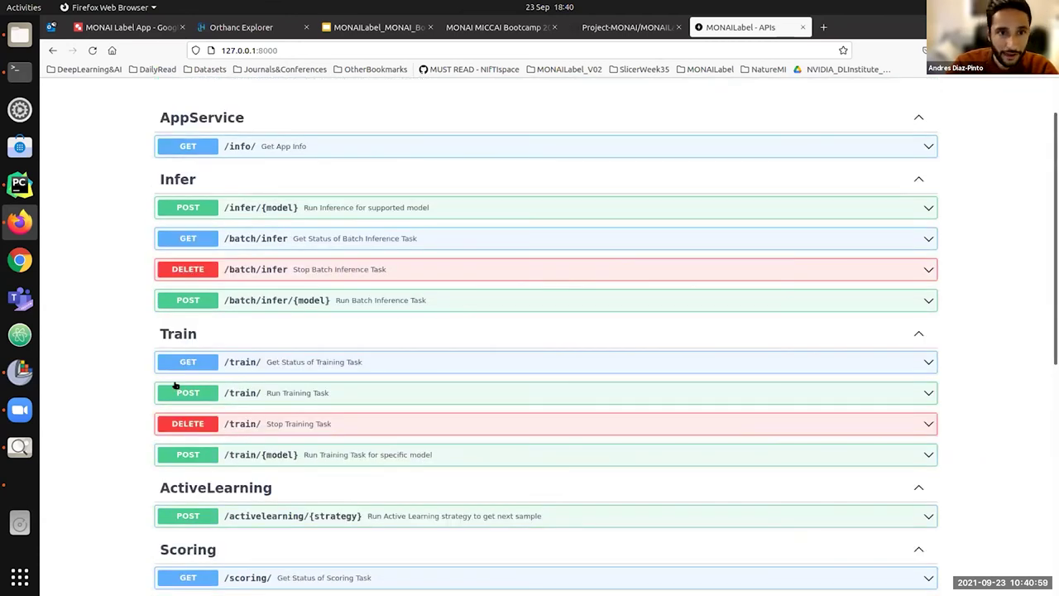
scroll(174, 387, "up", 2)
Glance back at the README, then append /ohif to the API page's address.
left_click(596, 50)
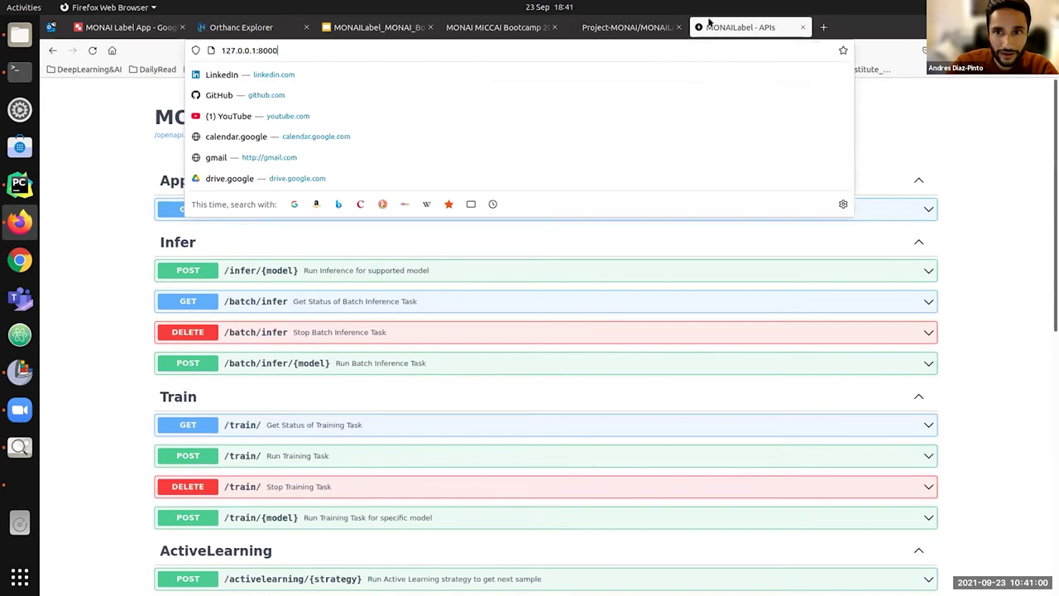
left_click(654, 27)
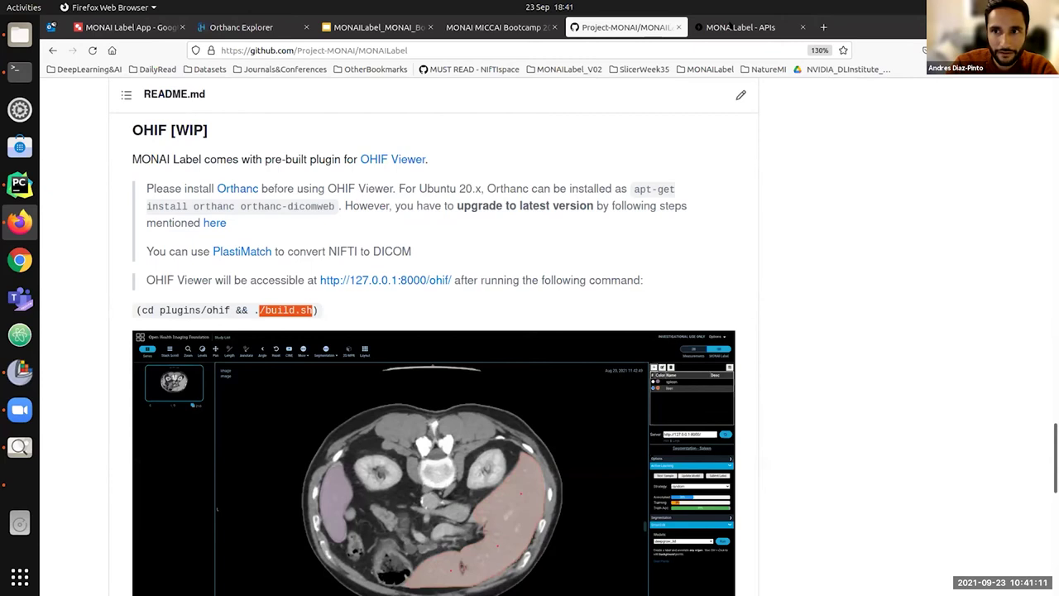
left_click(733, 27)
left_click(356, 48)
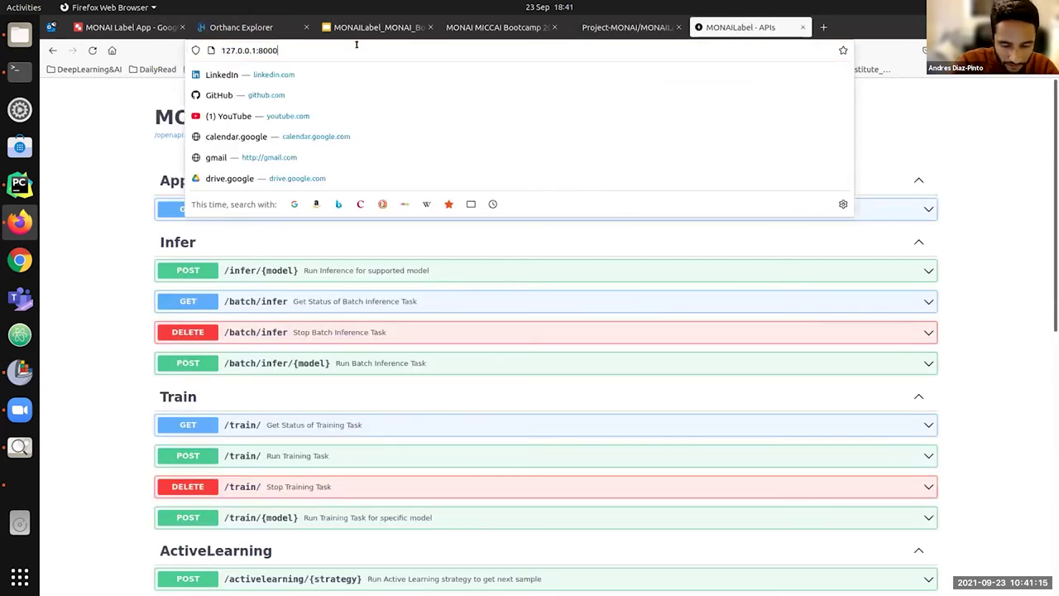
type("/ohif")
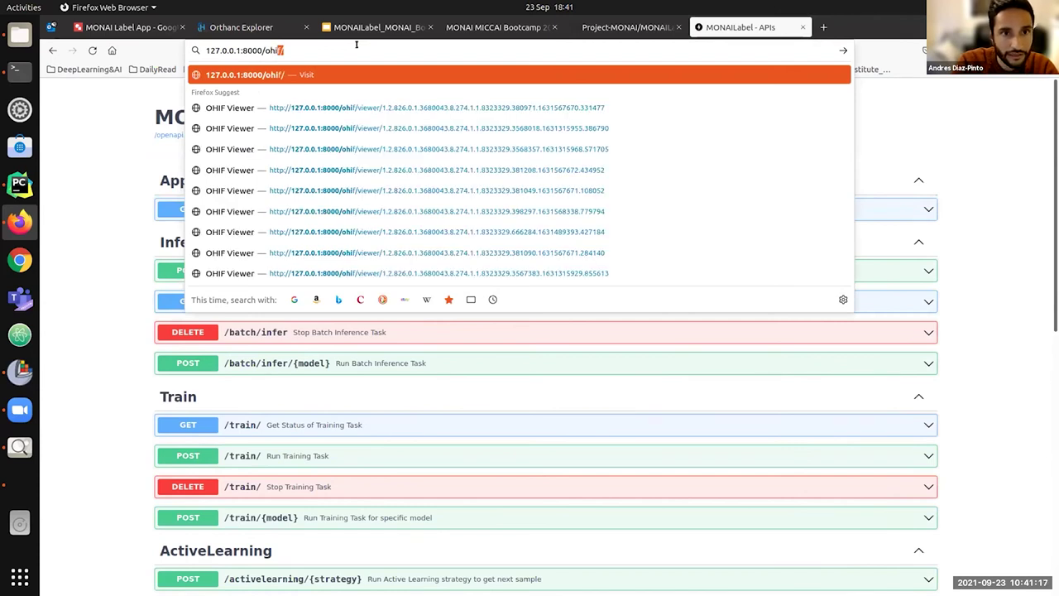
Open OHIF Viewer at 127.0.0.1:8000/ohif/ and load the spleen_13 study, checking Orthanc's patient list.
key("Return")
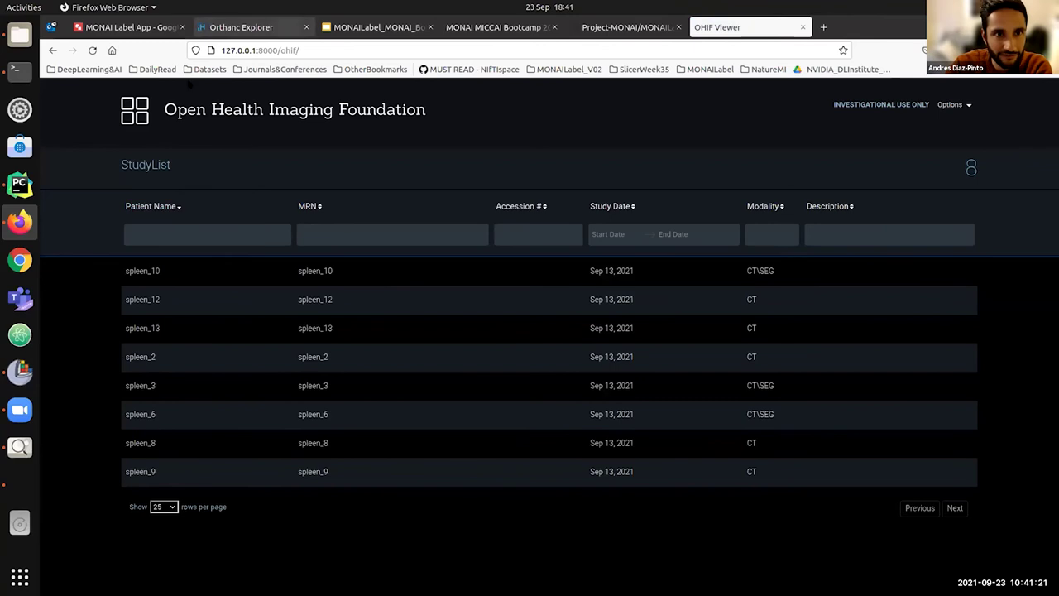
left_click(224, 26)
left_click(201, 414)
scroll(217, 314, "down", 1)
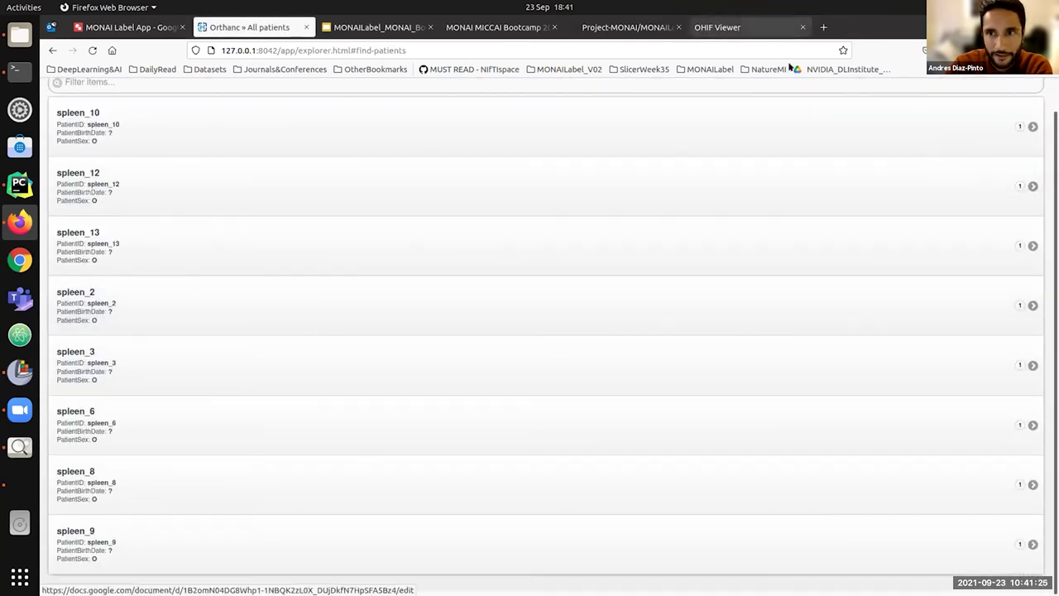
left_click(747, 31)
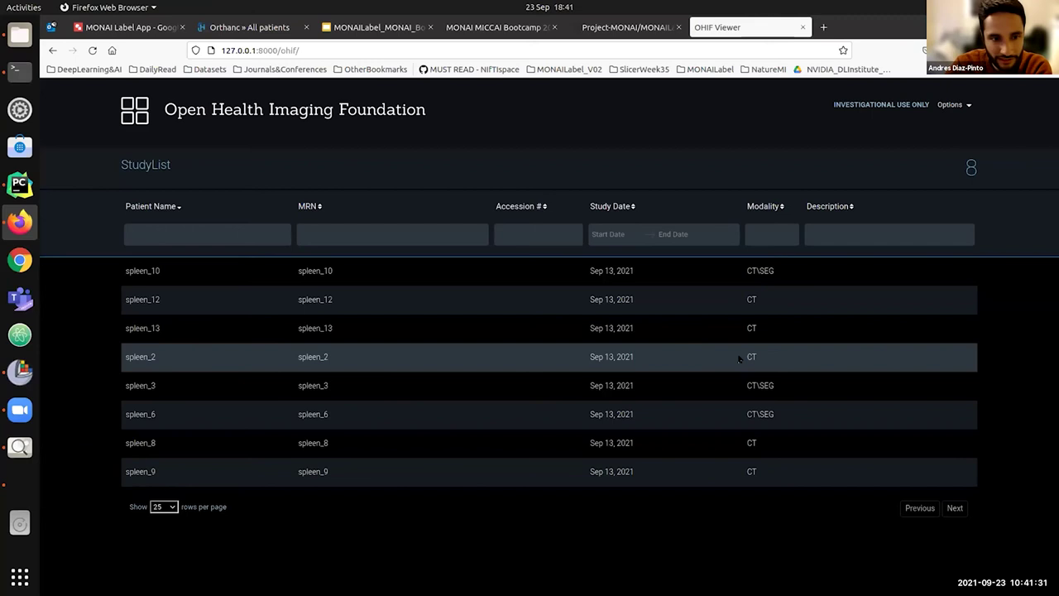
left_click(150, 329)
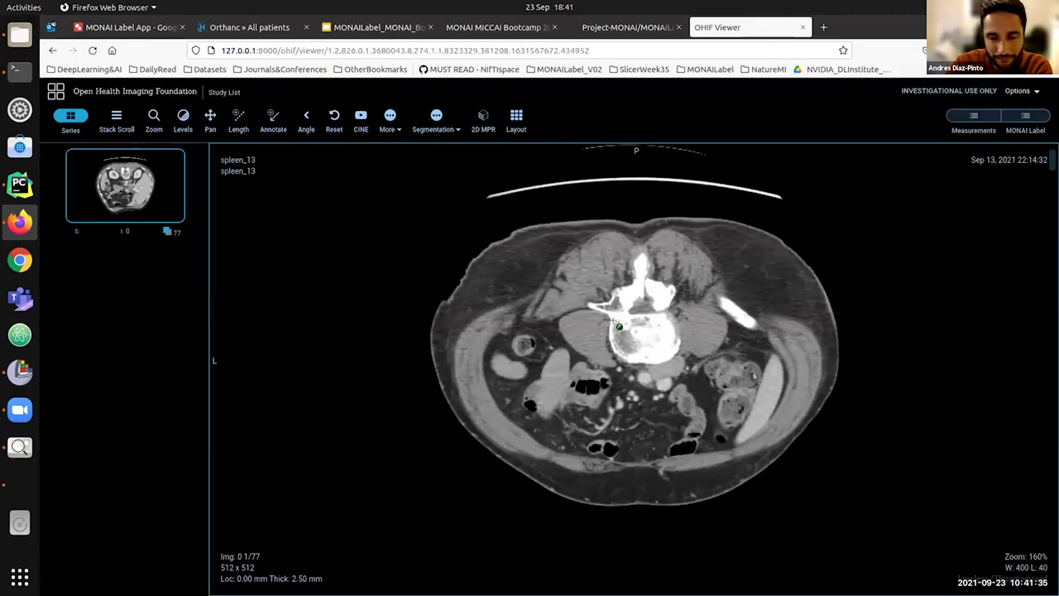
scroll(612, 340, "down", 1)
scroll(610, 342, "up", 1)
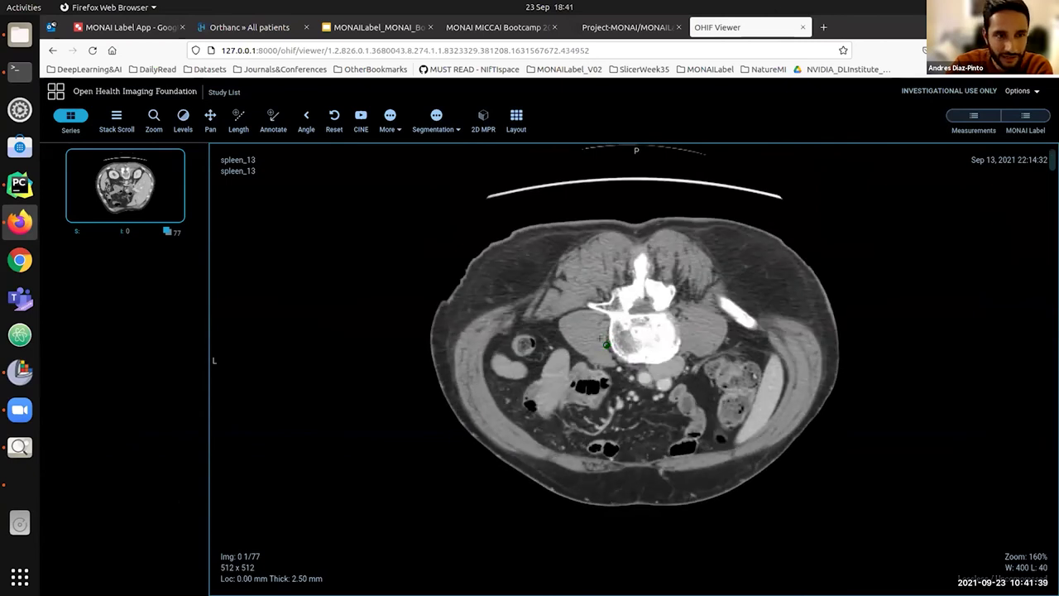
Check the MONAI Label server log in the Terminal, then return to the CT in OHIF.
left_click(20, 71)
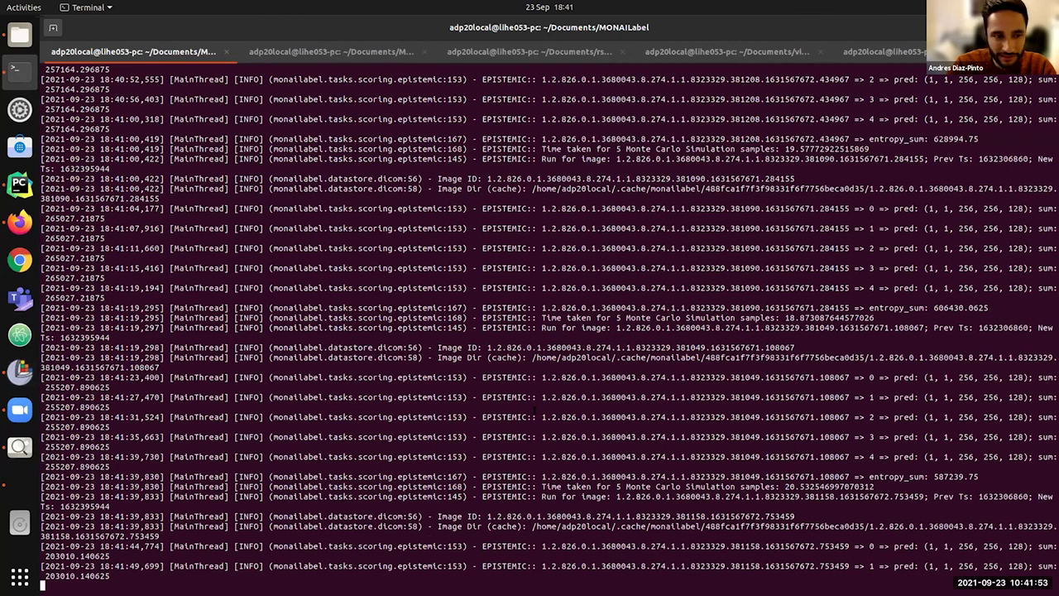
left_click(20, 222)
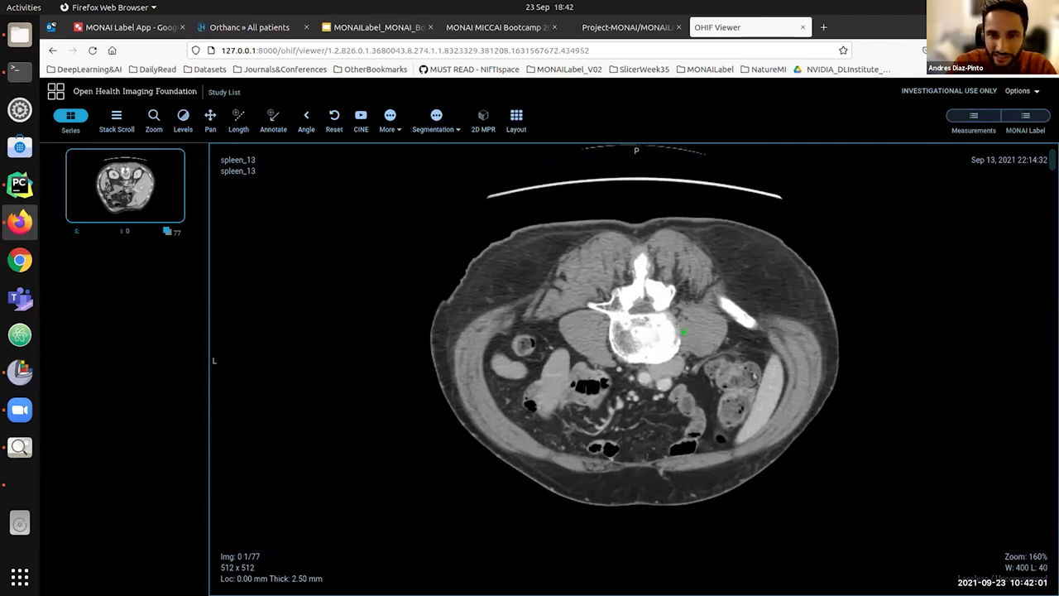
scroll(635, 294, "down", 3)
scroll(610, 284, "up", 3)
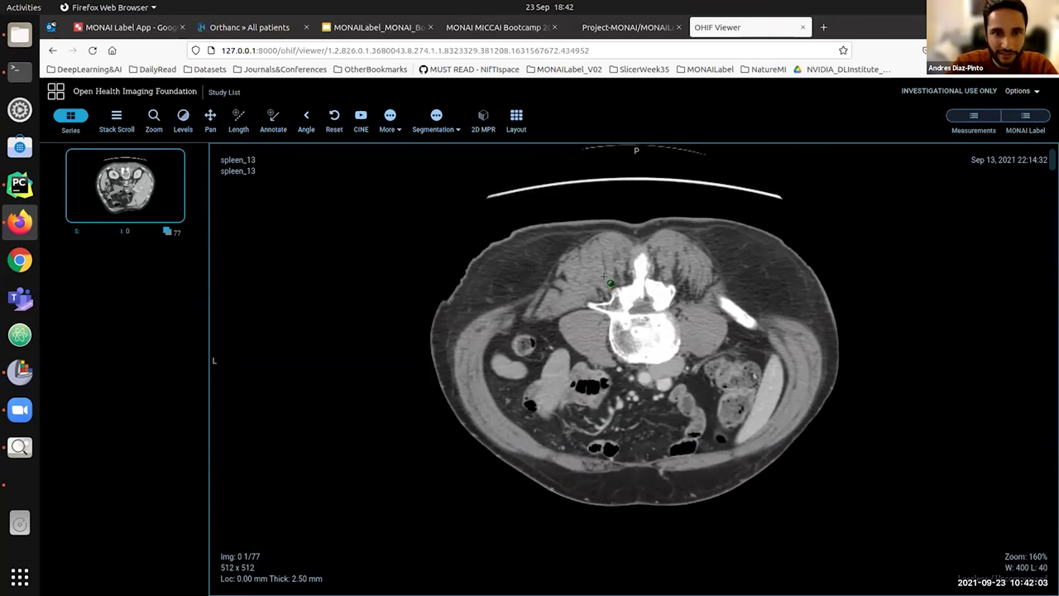
Flip the CT horizontally and vertically, set window/level to W 360 L 68, and scroll to slice 36.
left_click(390, 118)
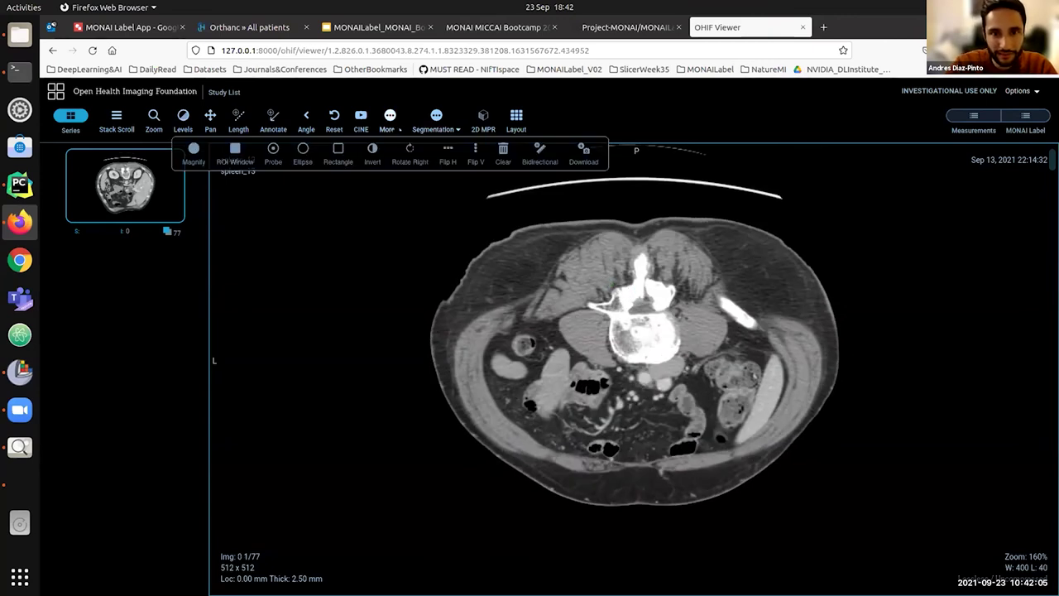
left_click(448, 149)
left_click(475, 150)
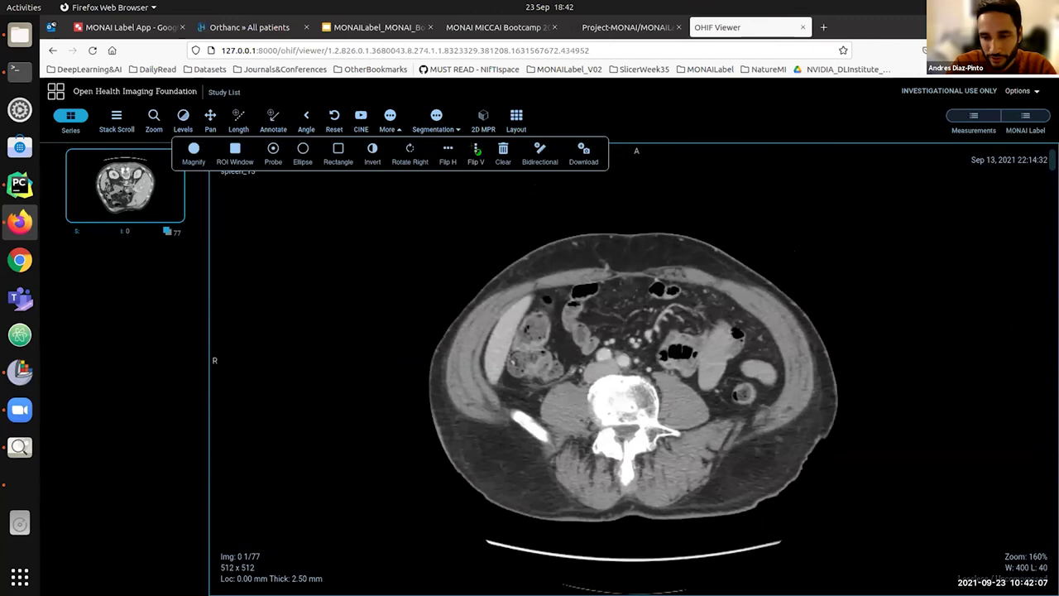
left_click_drag(704, 303, 710, 353)
scroll(710, 352, "down", 20)
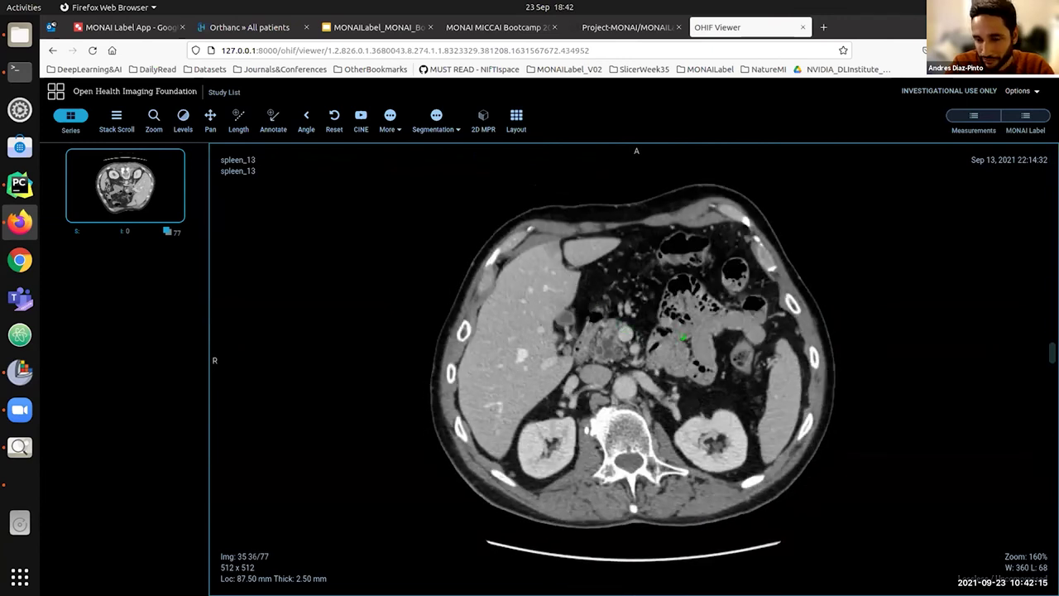
Run deepedit_seg from the MONAI Label panel, check the server log, and scroll through the red spleen label.
left_click(1024, 118)
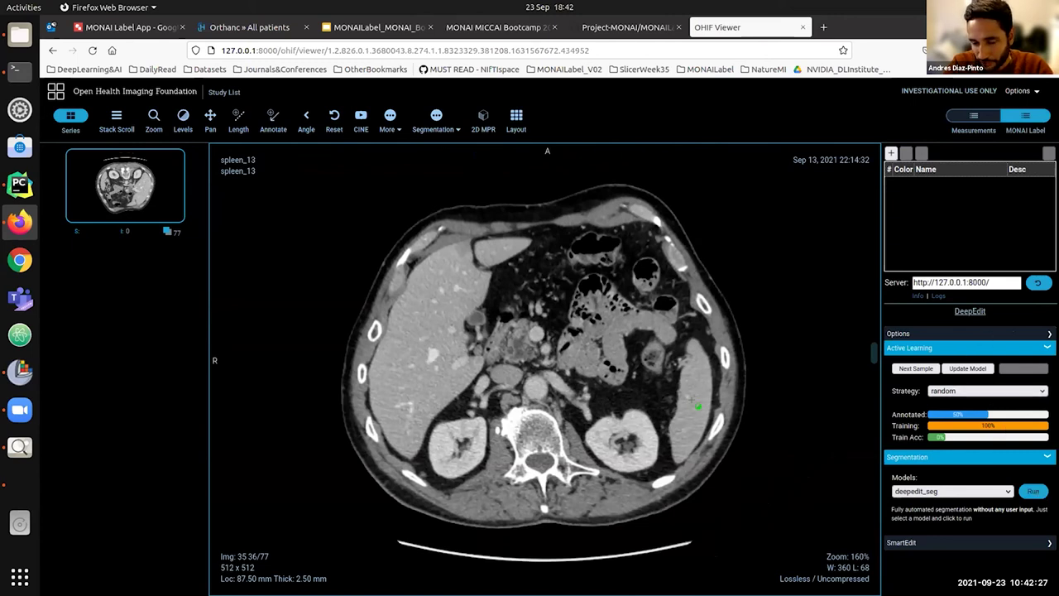
left_click(1035, 492)
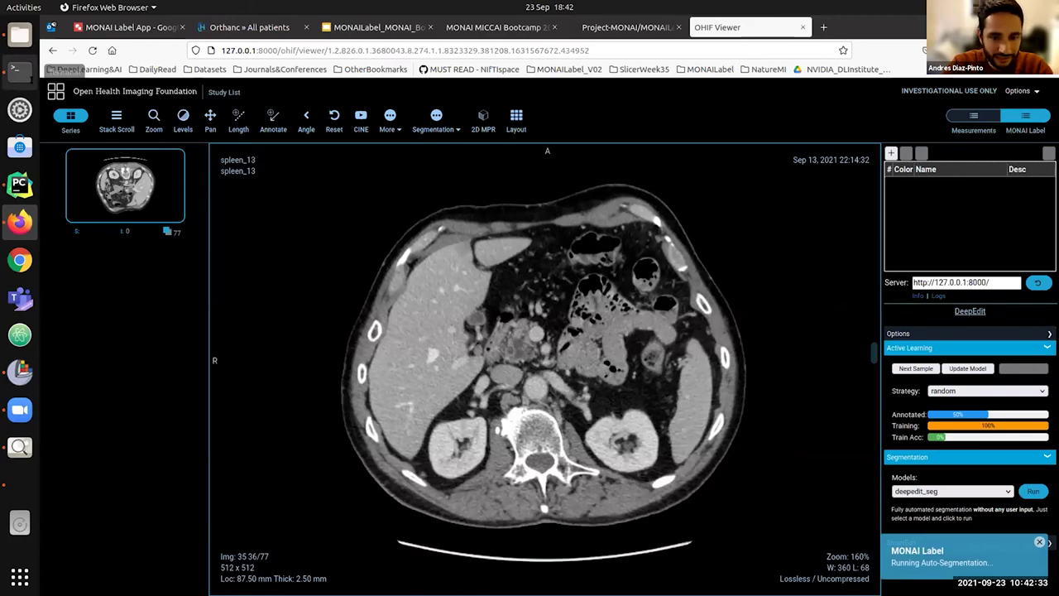
left_click(25, 75)
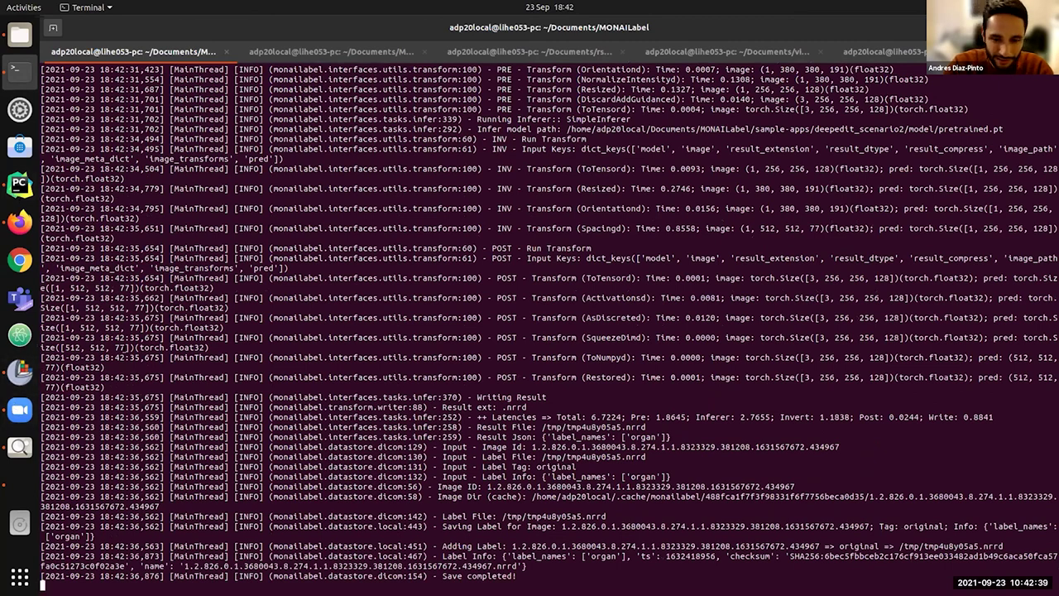
left_click(20, 222)
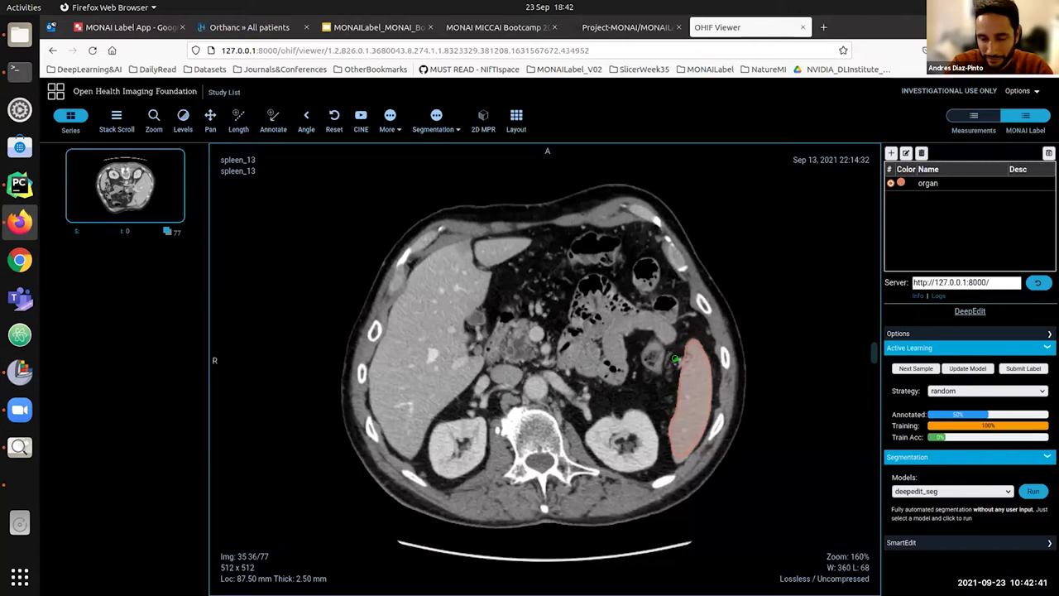
scroll(545, 354, "down", 2)
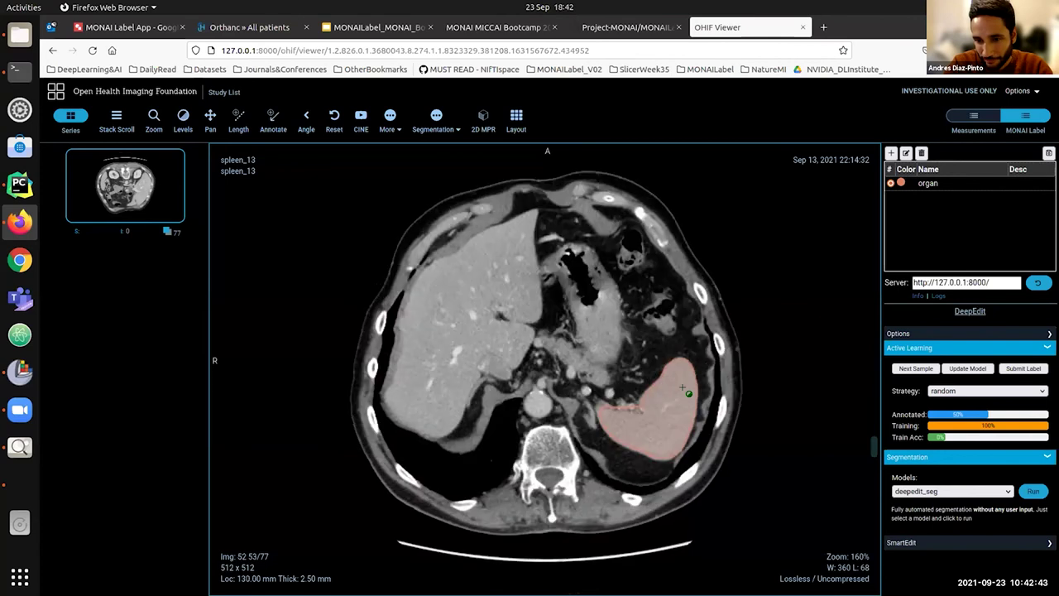
scroll(545, 353, "down", 2)
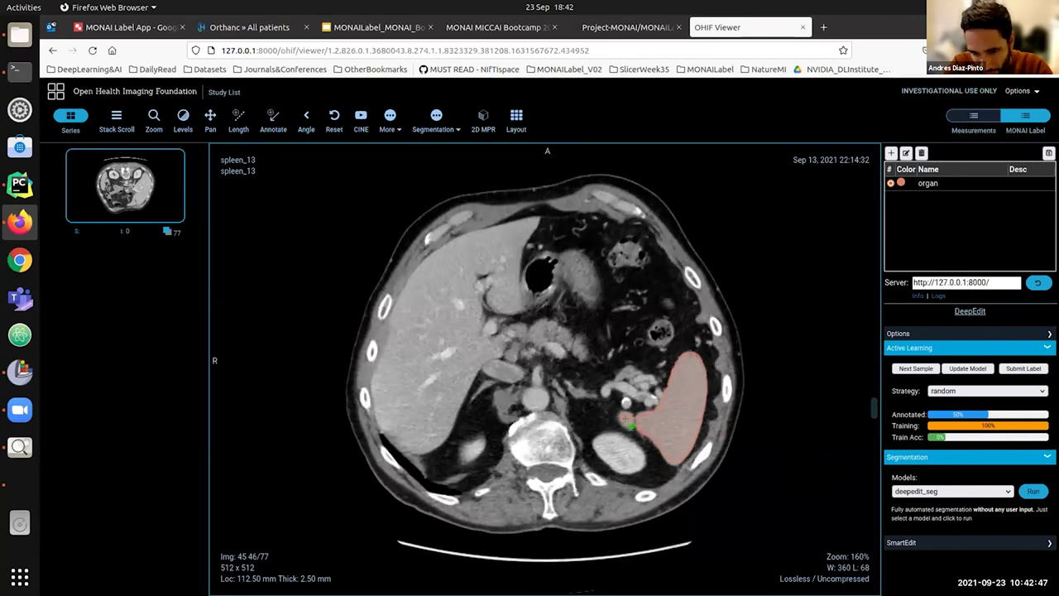
Add a SmartEdit background point on the stray region, check the log, and review the trimmed spleen label.
left_click(942, 542)
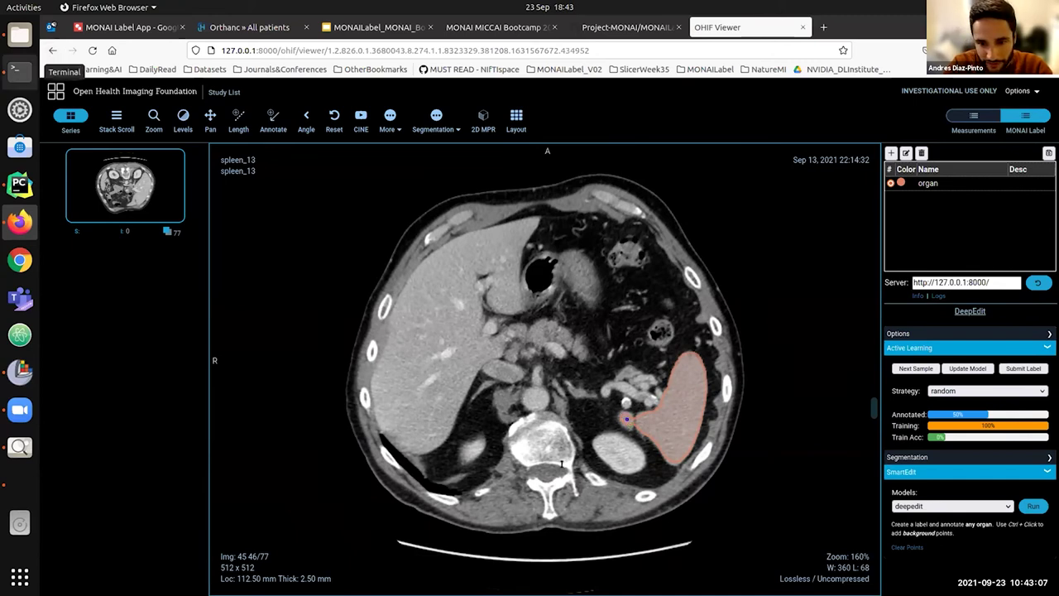
left_click(20, 69)
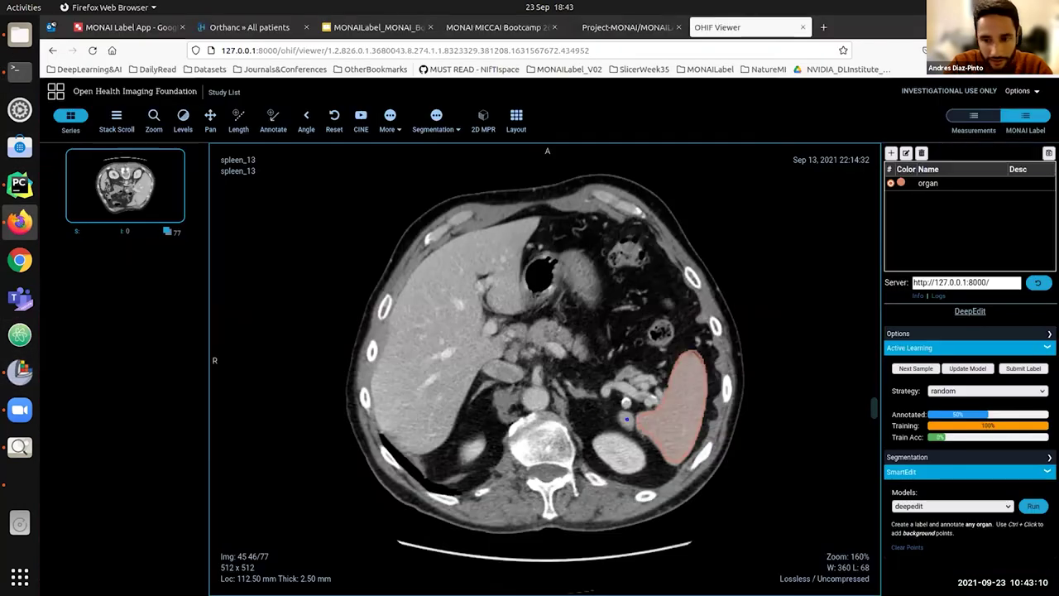
left_click(20, 222)
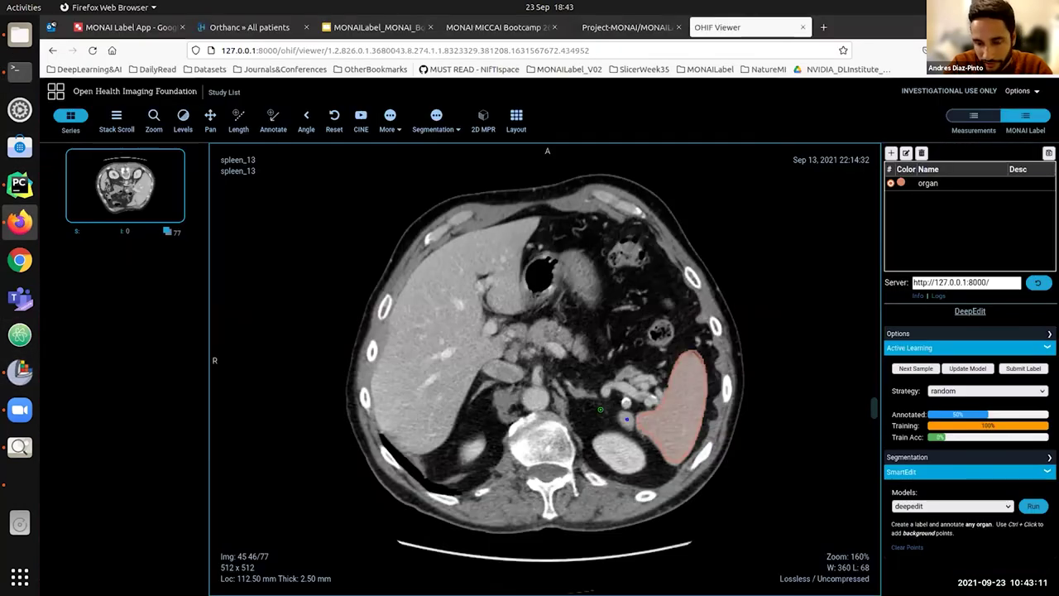
scroll(646, 447, "up", 3)
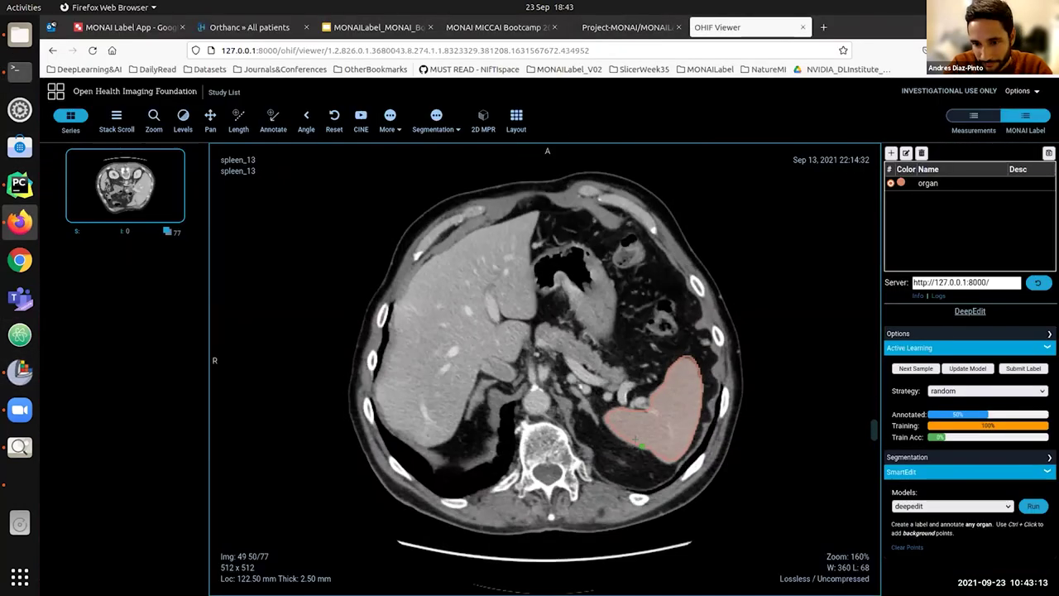
scroll(632, 446, "down", 3)
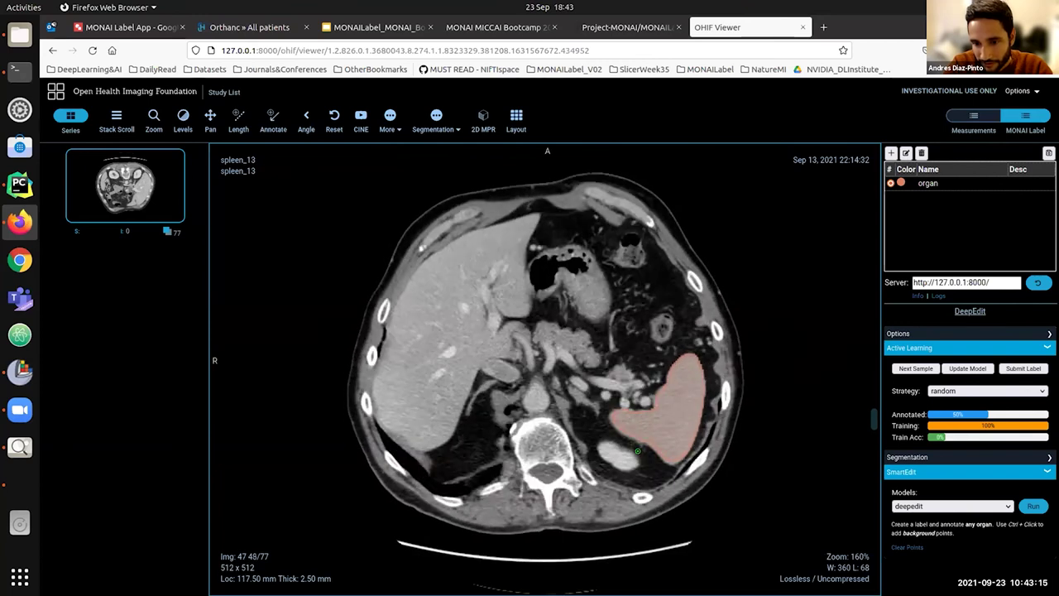
Fetch the Next Sample from Active Learning, confirm both prompts, and scroll the reloaded unlabelled CT.
left_click(907, 369)
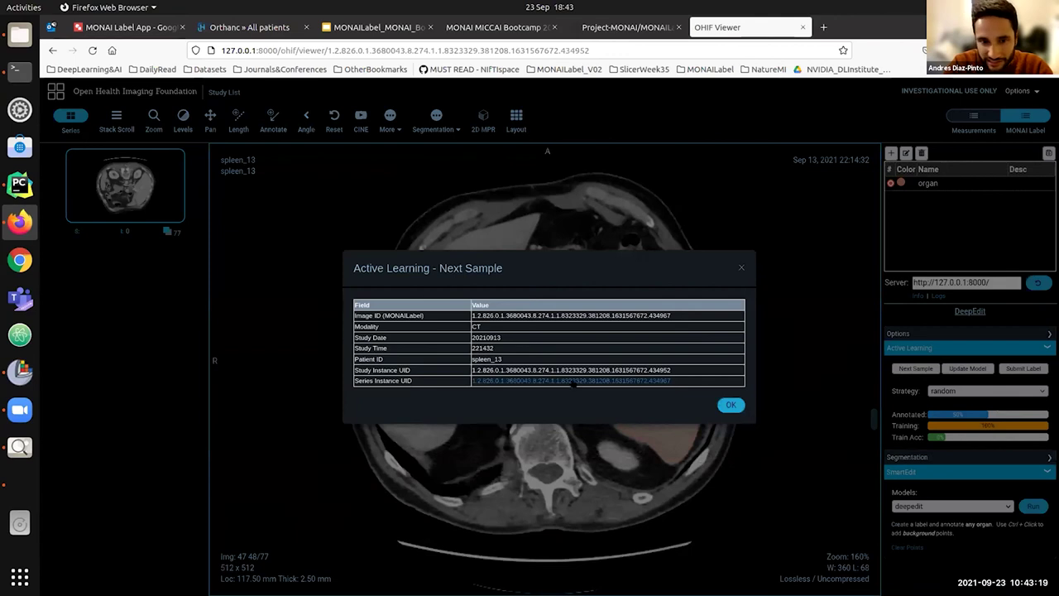
left_click(730, 406)
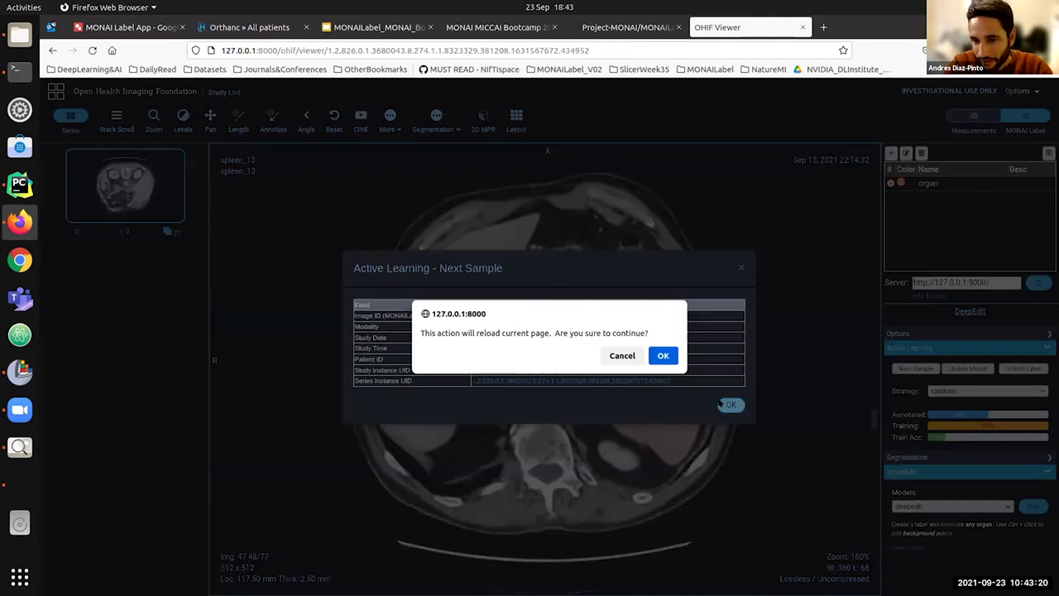
left_click(662, 356)
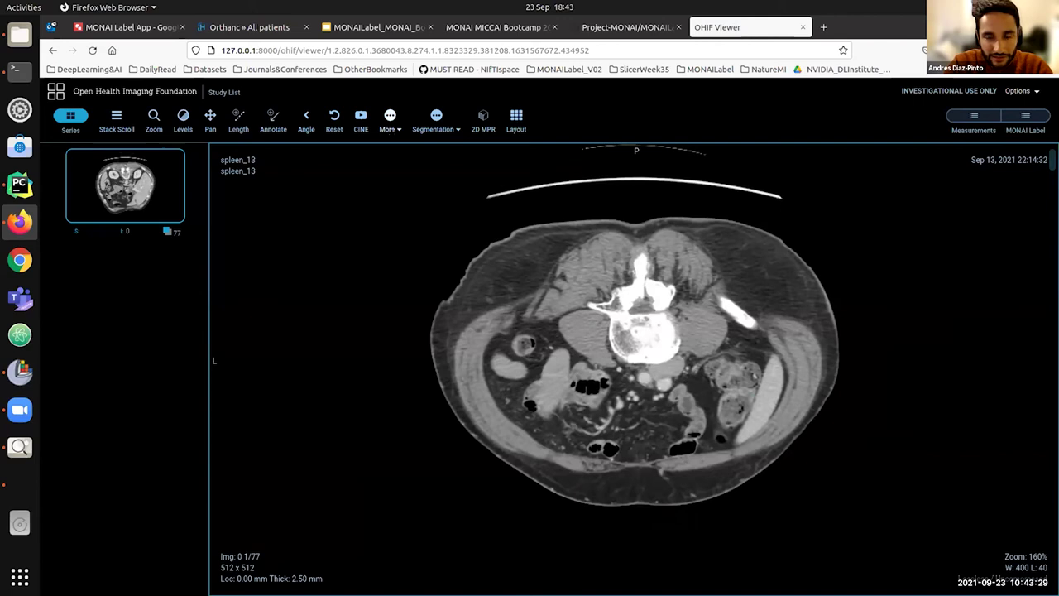
scroll(635, 364, "down", 11)
Run automatic spleen segmentation on the new sample, then flip the CT horizontally and vertically.
left_click(1025, 121)
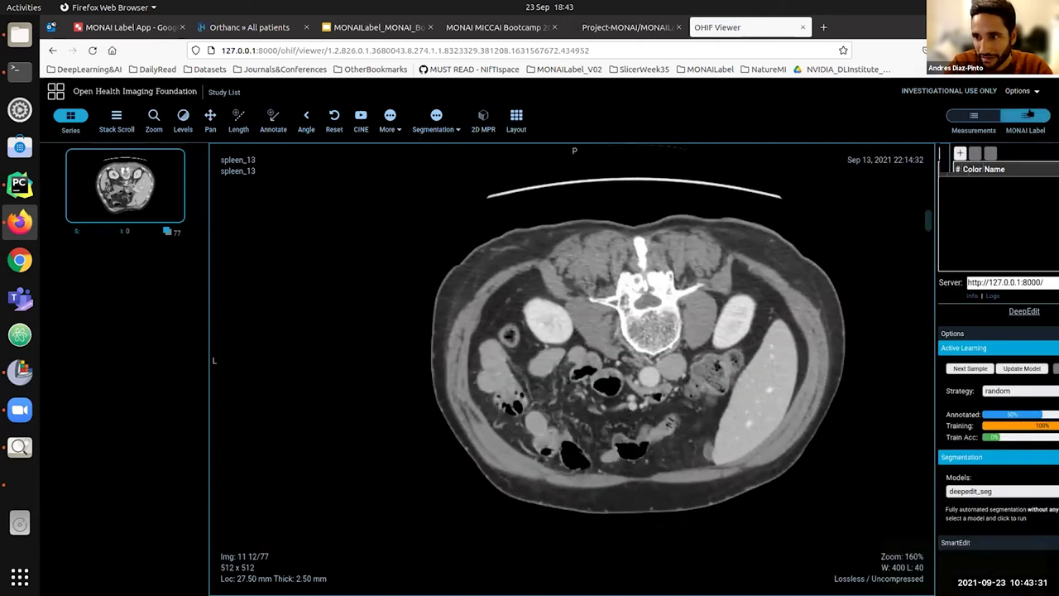
left_click(1035, 492)
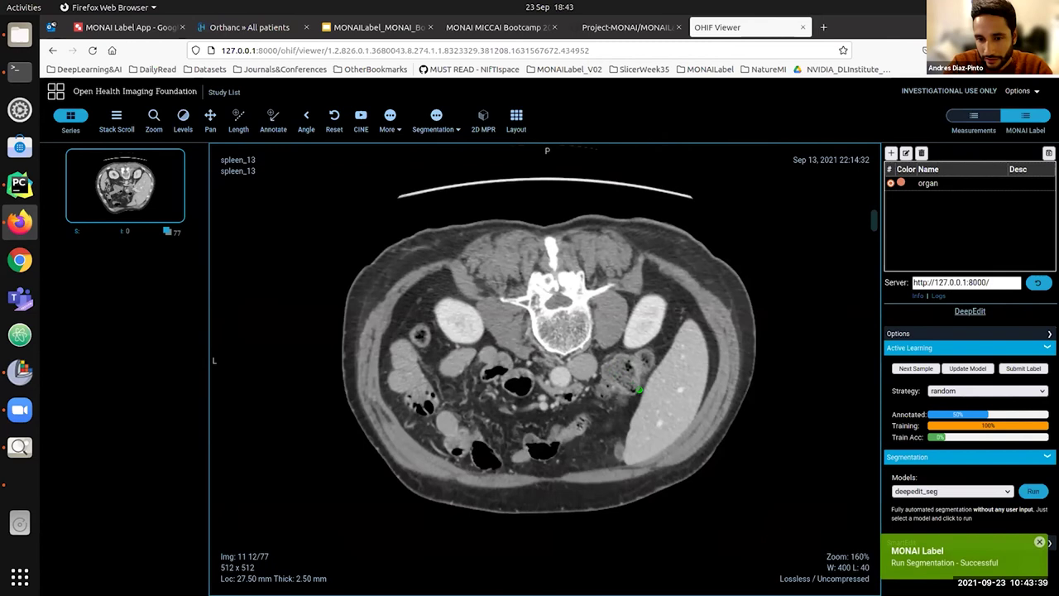
scroll(544, 405, "down", 19)
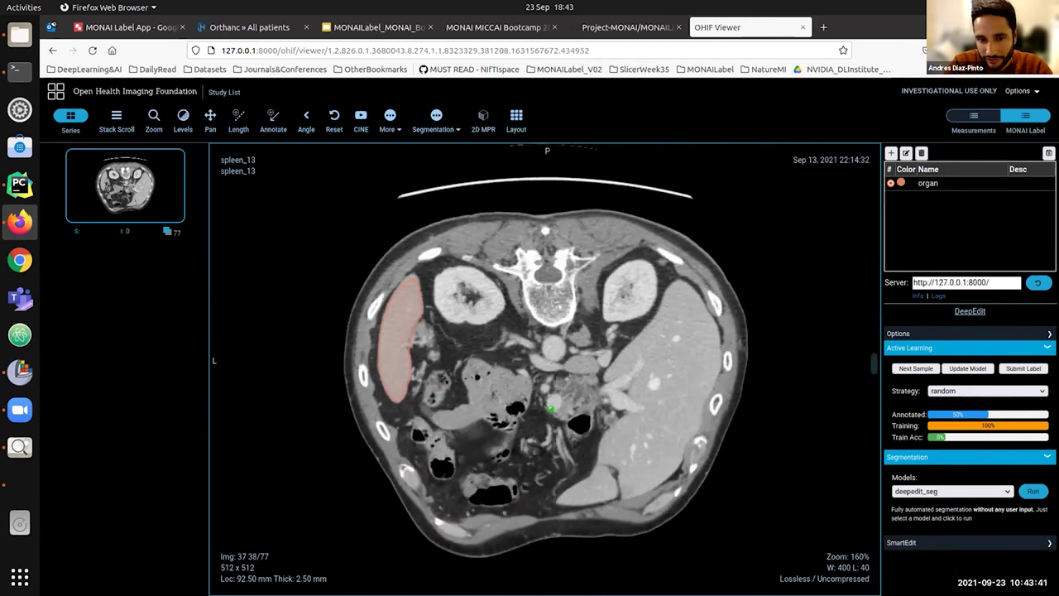
scroll(545, 406, "down", 14)
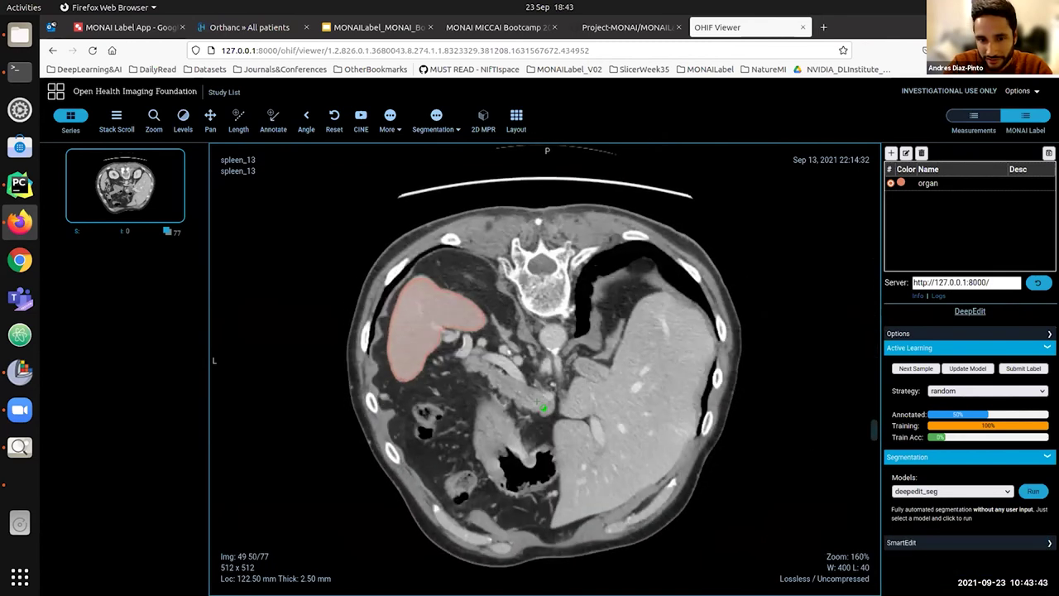
scroll(543, 407, "down", 1)
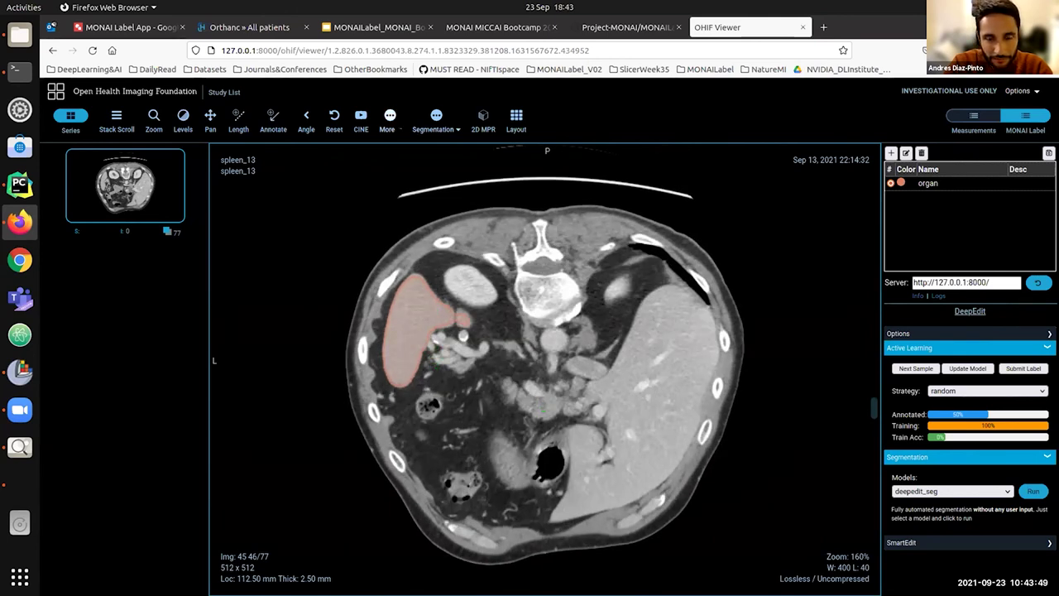
left_click(390, 115)
left_click(447, 153)
left_click(476, 152)
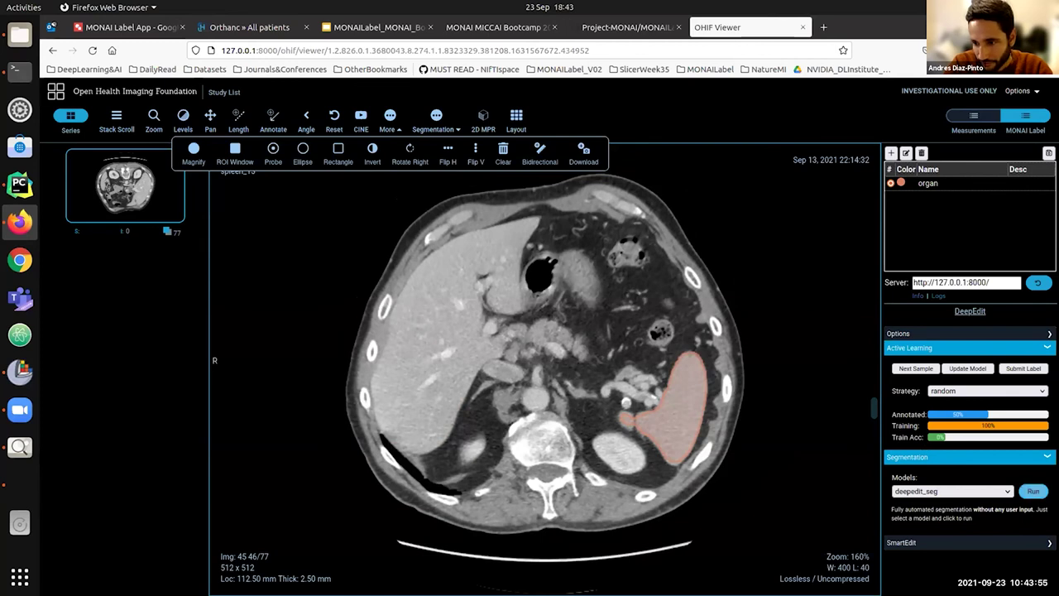
Refine the spleen edge with a DeepEdit point, then present the 'Conclusions and future work' slides full screen.
left_click(1036, 543)
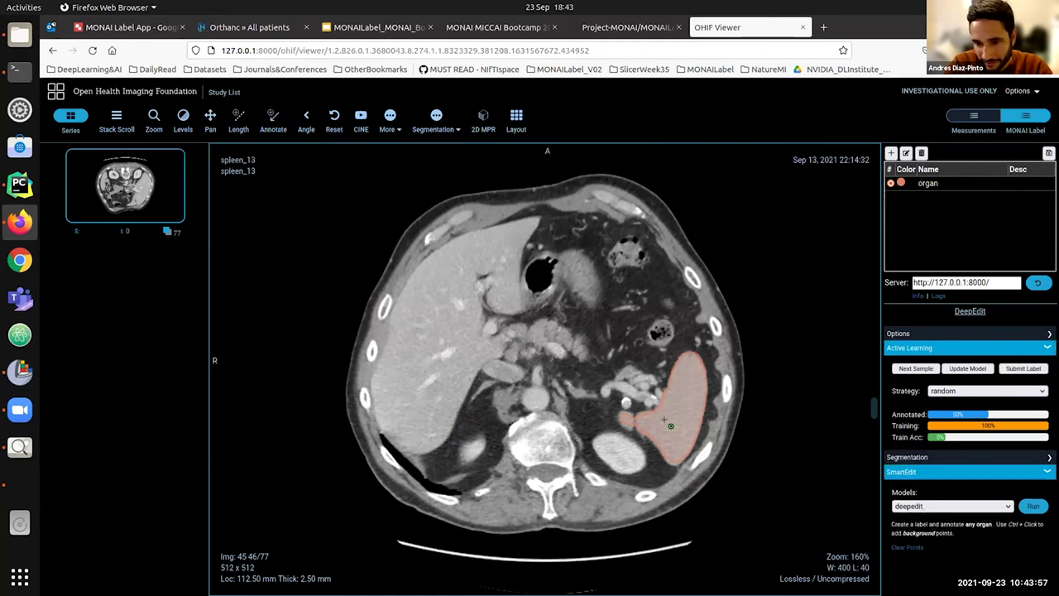
left_click(625, 418)
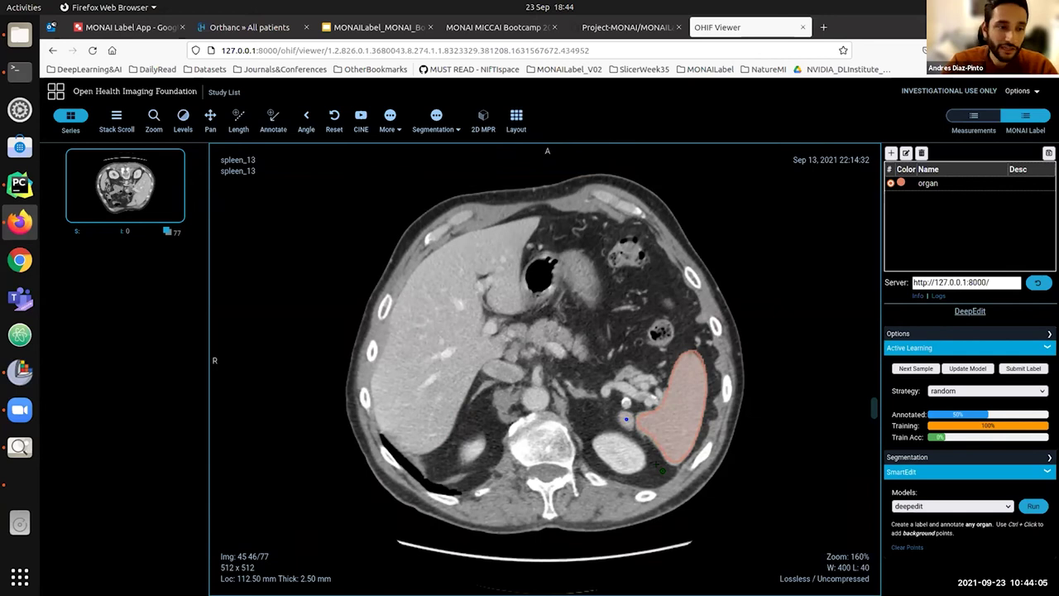
left_click(372, 28)
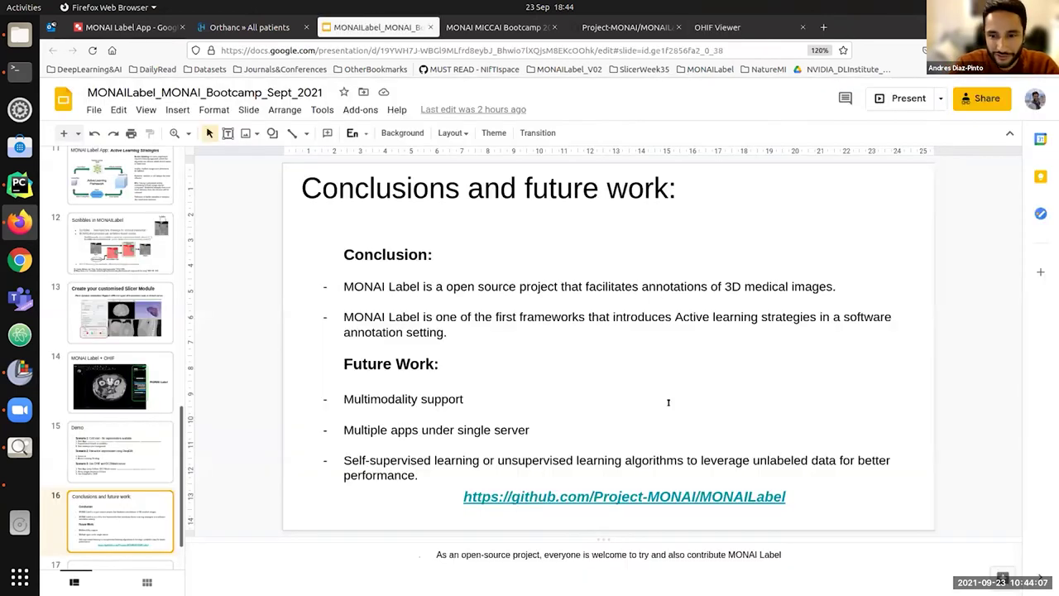
left_click(908, 95)
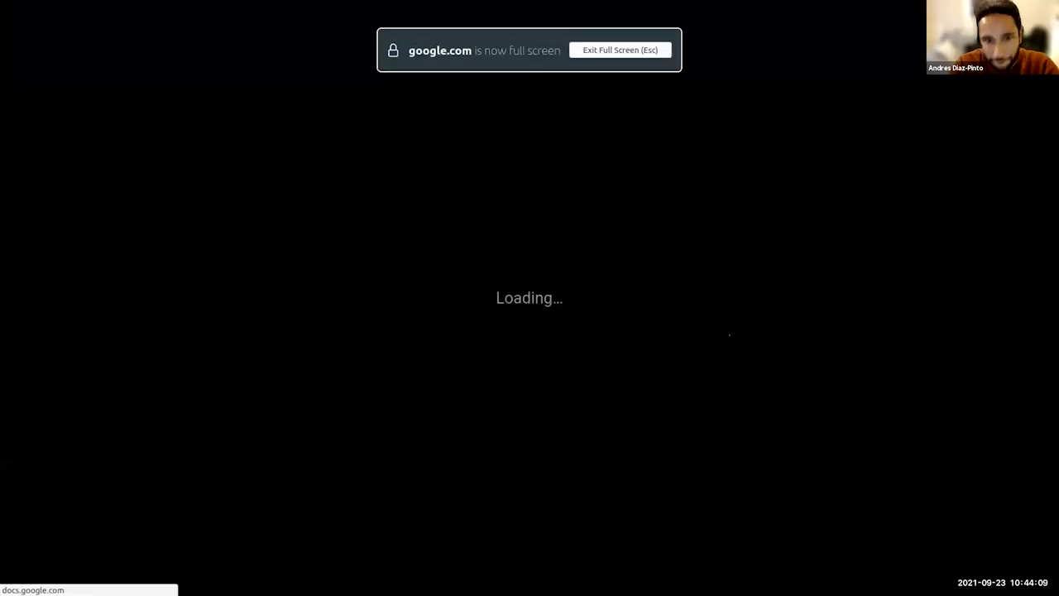